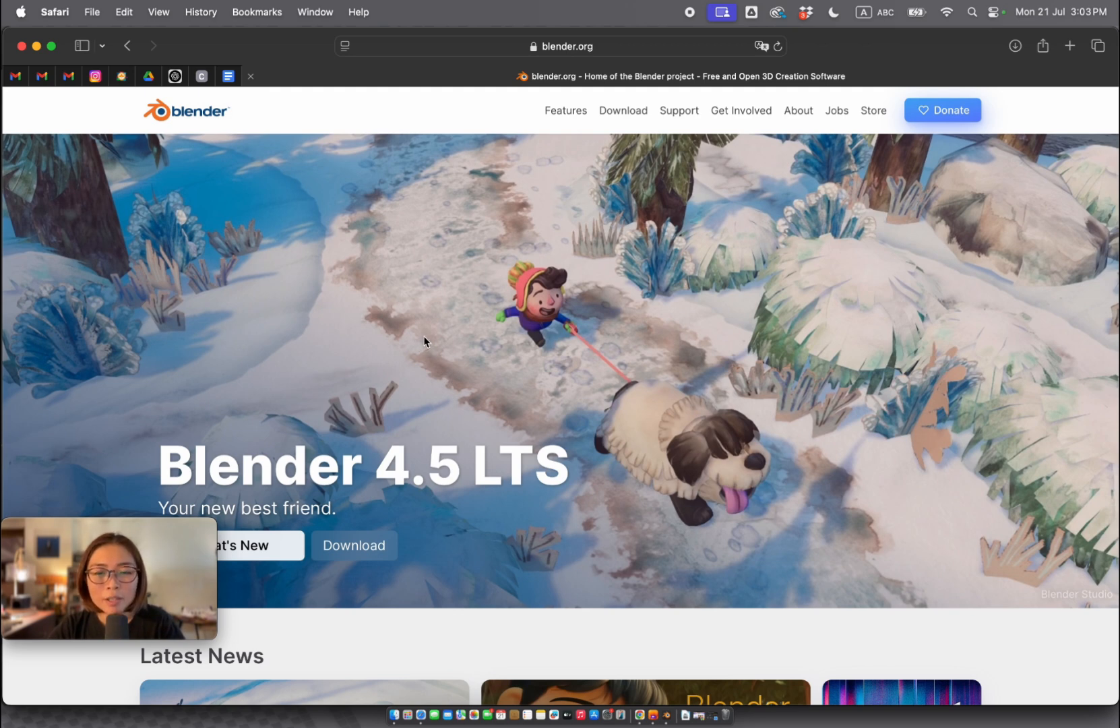
Browse the Blender site's Features and Download pages and check the installers offered for Windows, Linux and other systems
{"action": "left_click", "coordinate": [558, 116]}
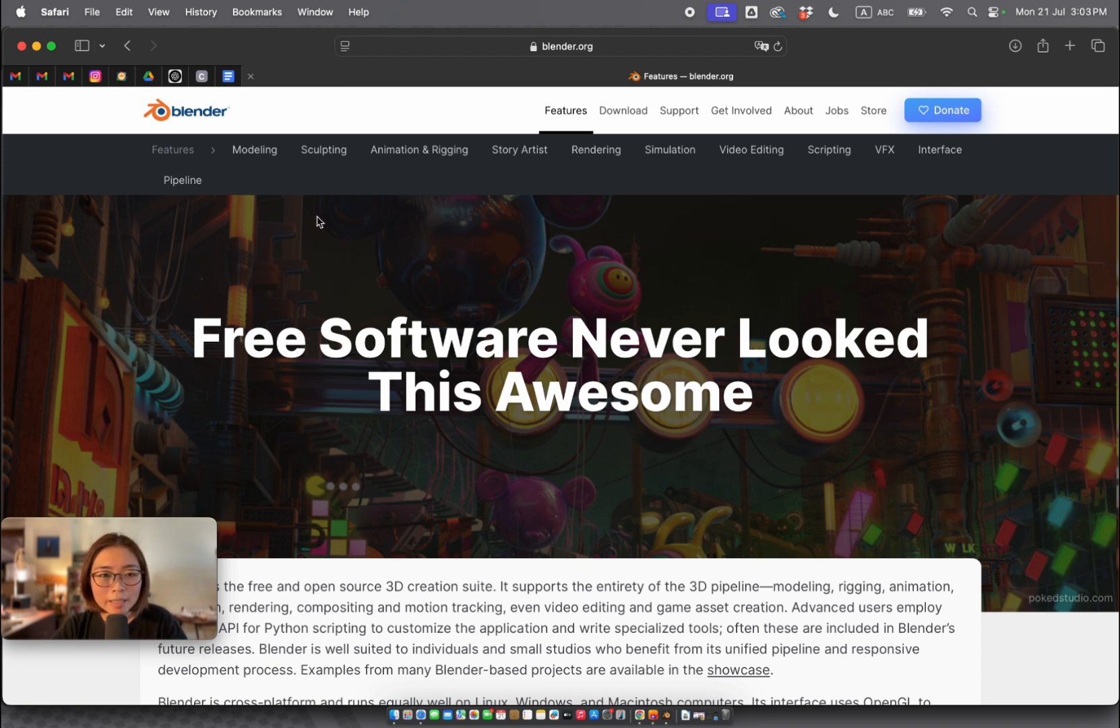
{"action": "left_click", "coordinate": [609, 112]}
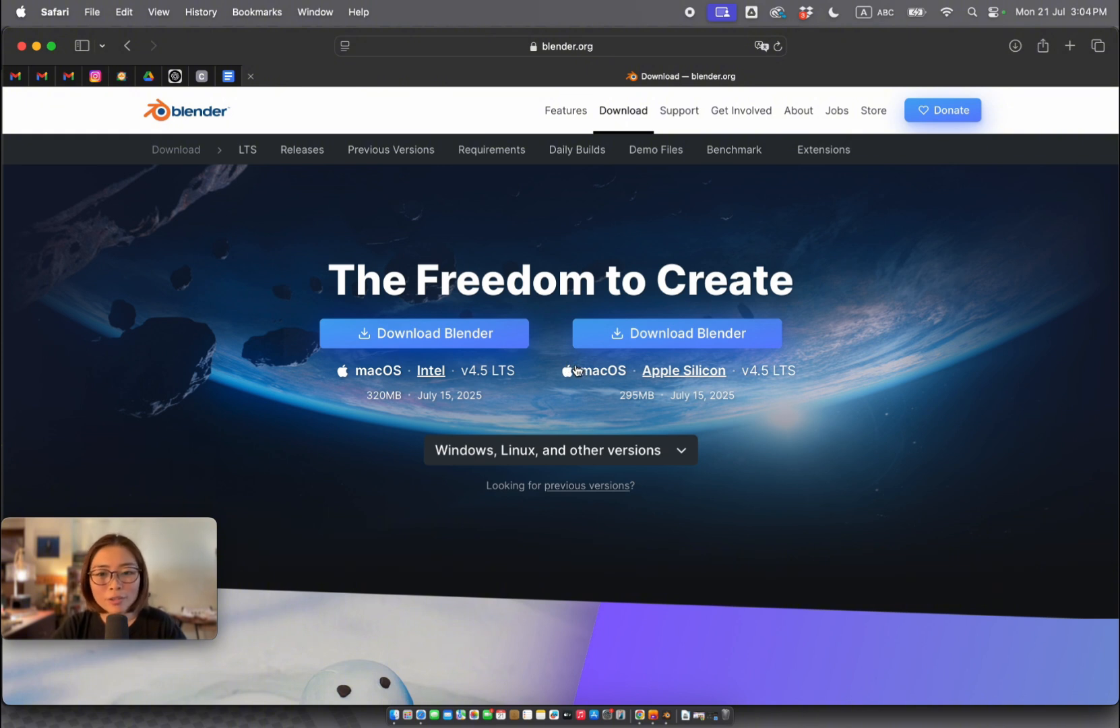
{"action": "left_click", "coordinate": [670, 455]}
{"action": "scroll", "coordinate": [543, 492], "scroll_direction": "down", "scroll_amount": 3}
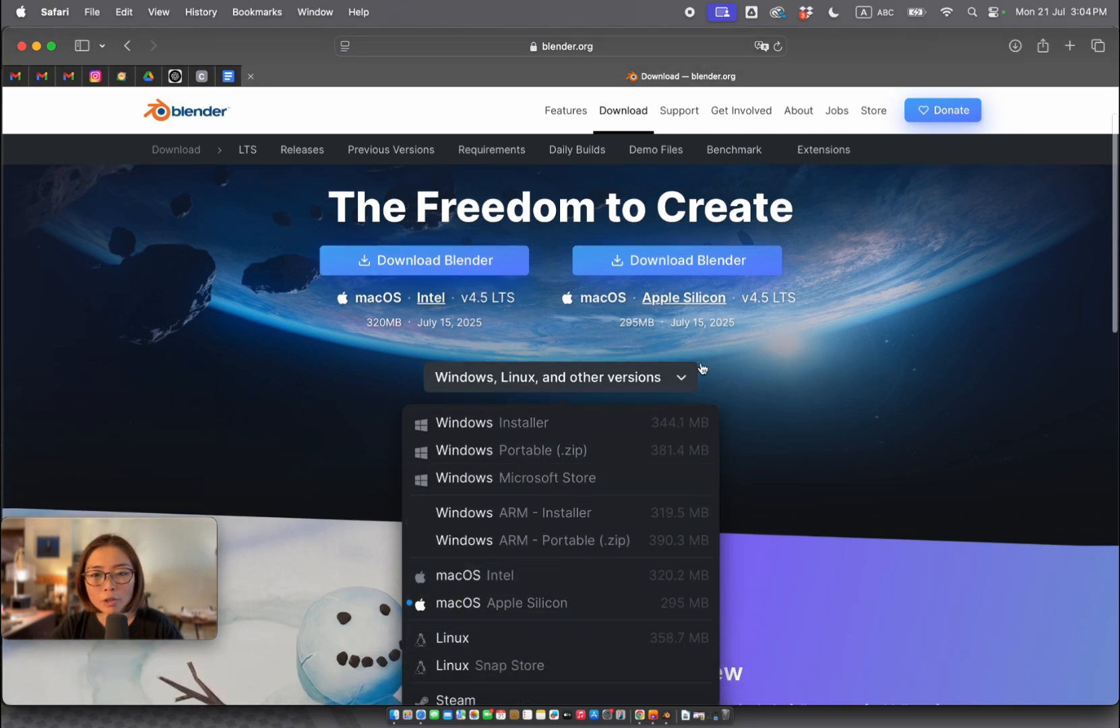
{"action": "left_click", "coordinate": [813, 392]}
{"action": "scroll", "coordinate": [814, 395], "scroll_direction": "up", "scroll_amount": 3}
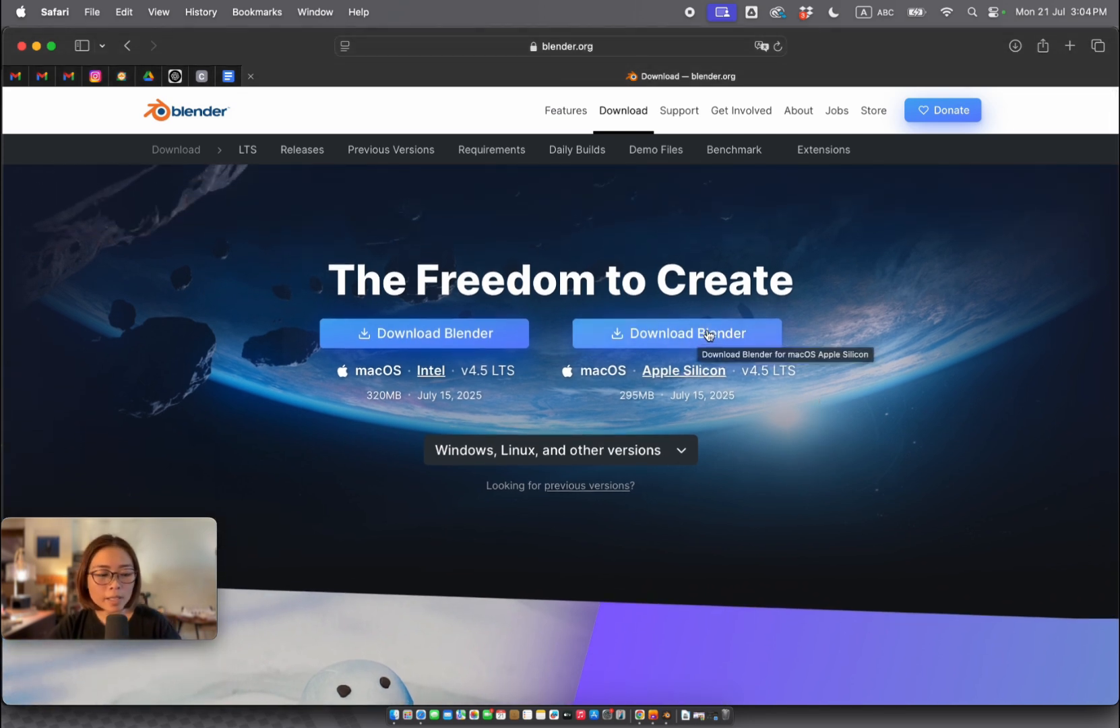
Switch to Finder and open the disk image blender-4.5.0-macos-arm64.dmg from the Downloads folder
{"action": "key", "text": "super+Tab"}
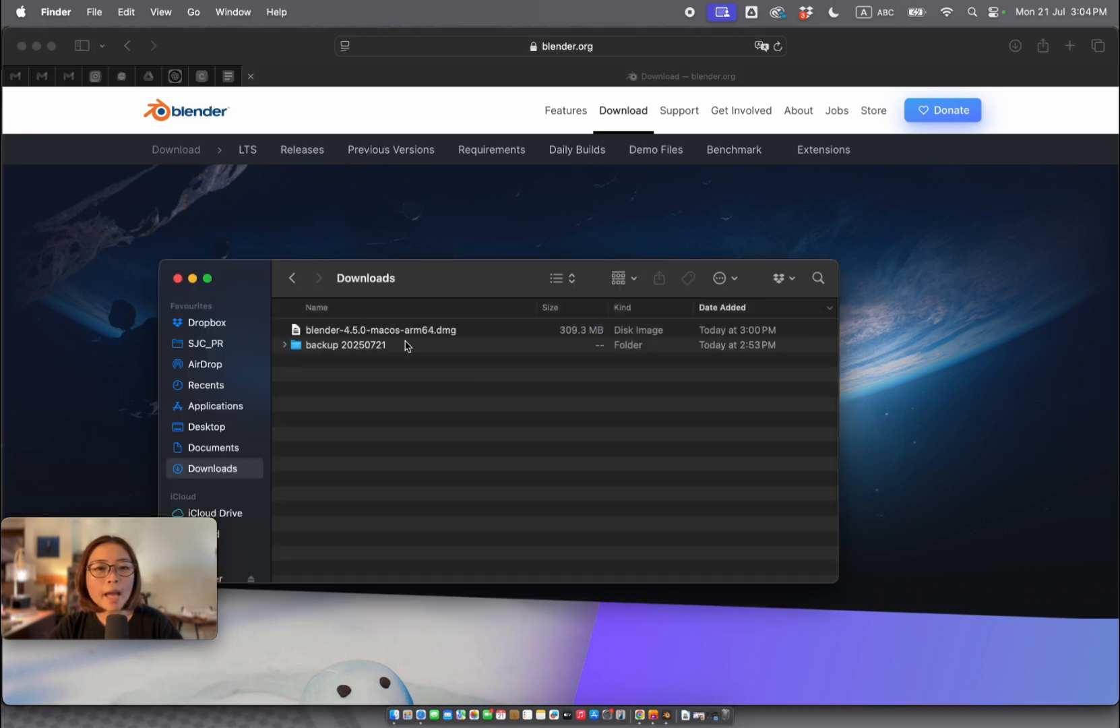
{"action": "left_click", "coordinate": [440, 332]}
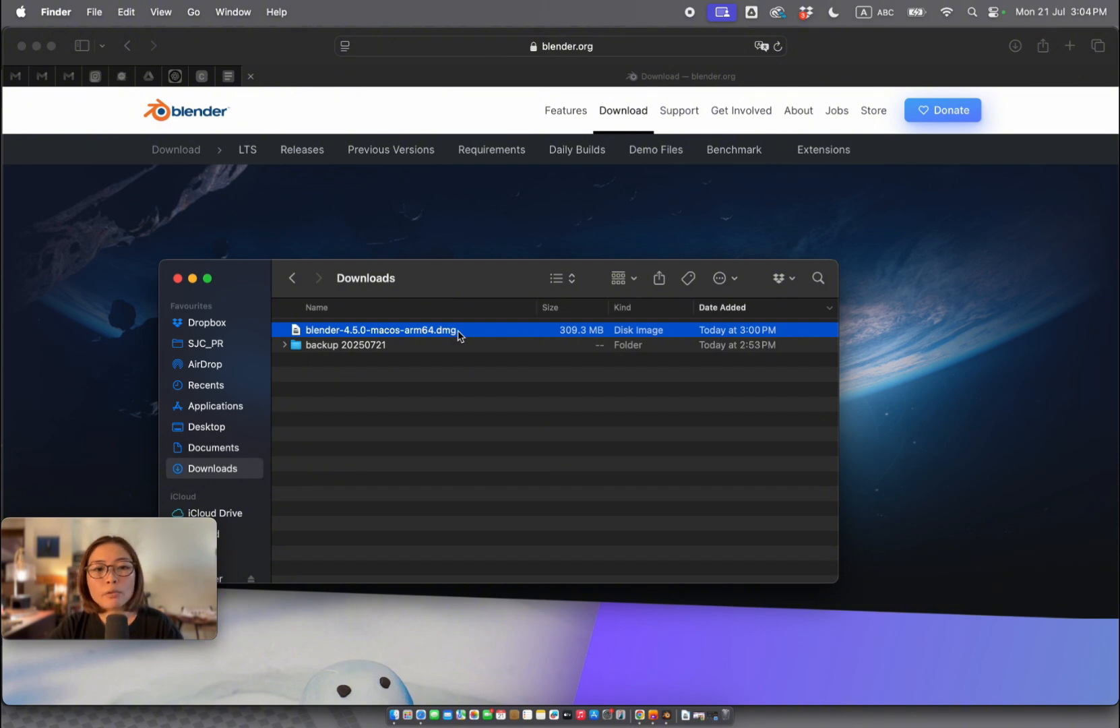
{"action": "double_click", "coordinate": [458, 330]}
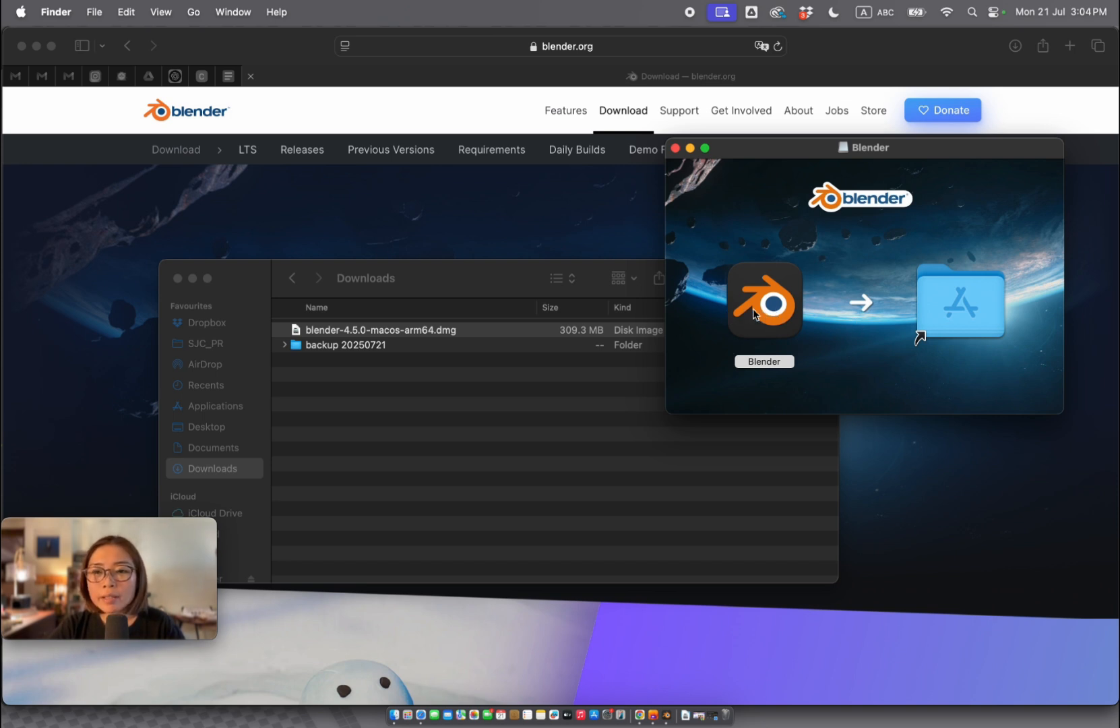
Try to copy Blender from the disk image into Applications, decline replacing the existing app and close the Applications window
{"action": "left_click_drag", "start_coordinate": [753, 310], "coordinate": [649, 270]}
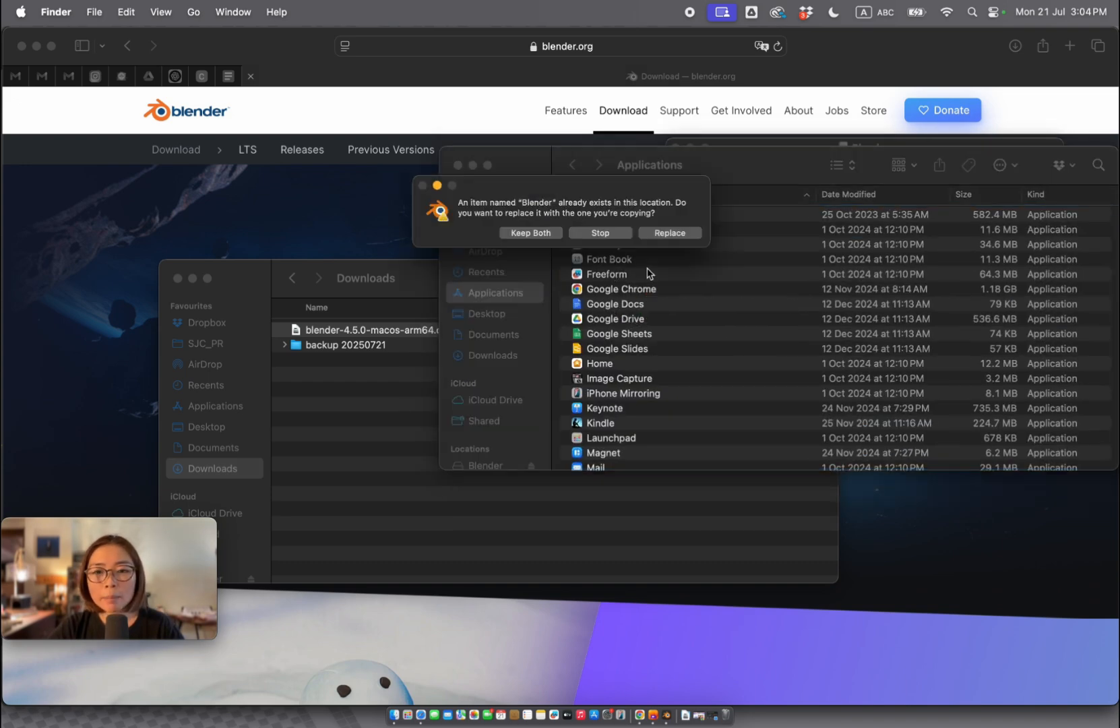
{"action": "left_click", "coordinate": [593, 235]}
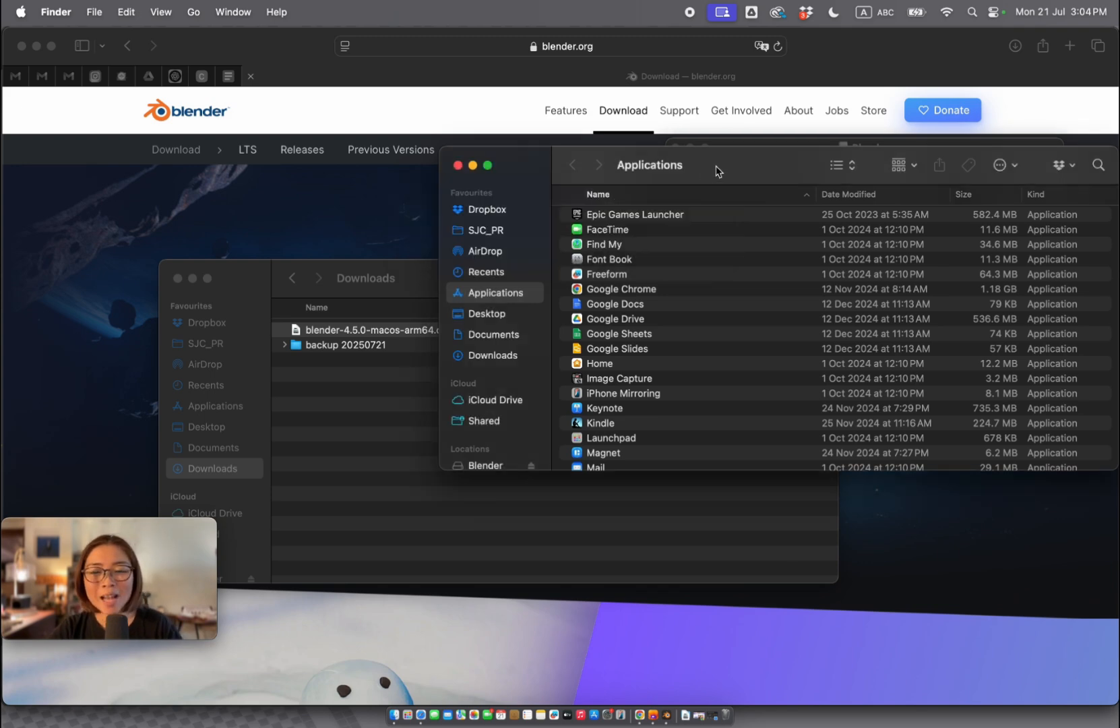
{"action": "left_click_drag", "start_coordinate": [718, 169], "coordinate": [392, 122]}
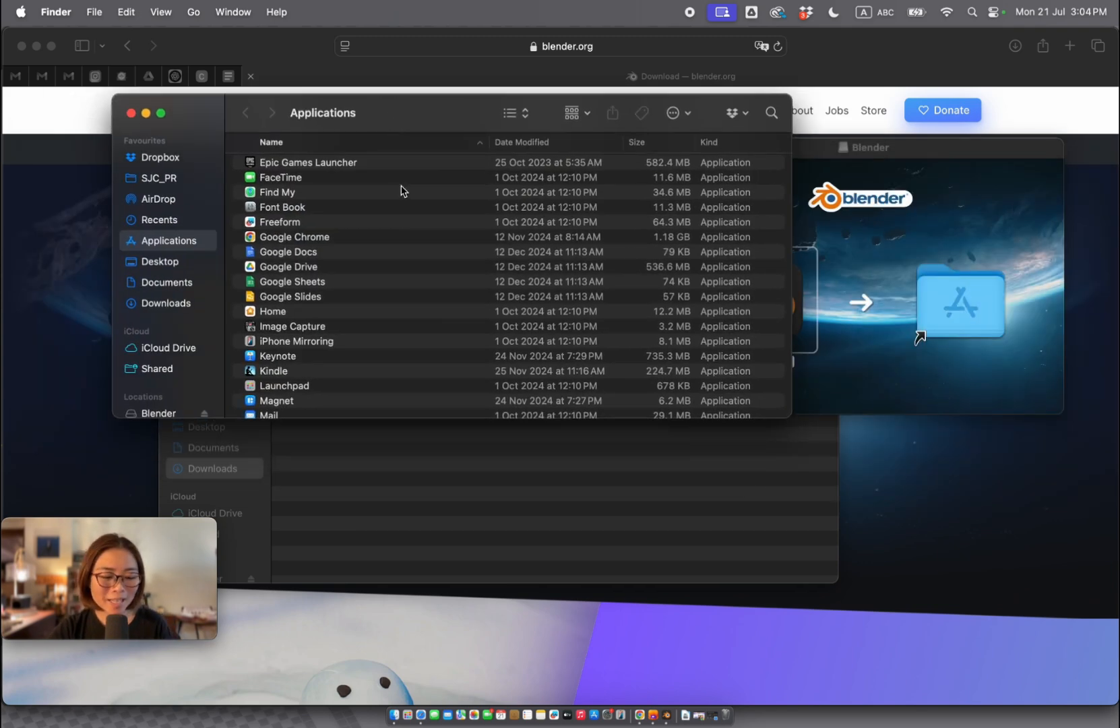
{"action": "key", "text": "super+w"}
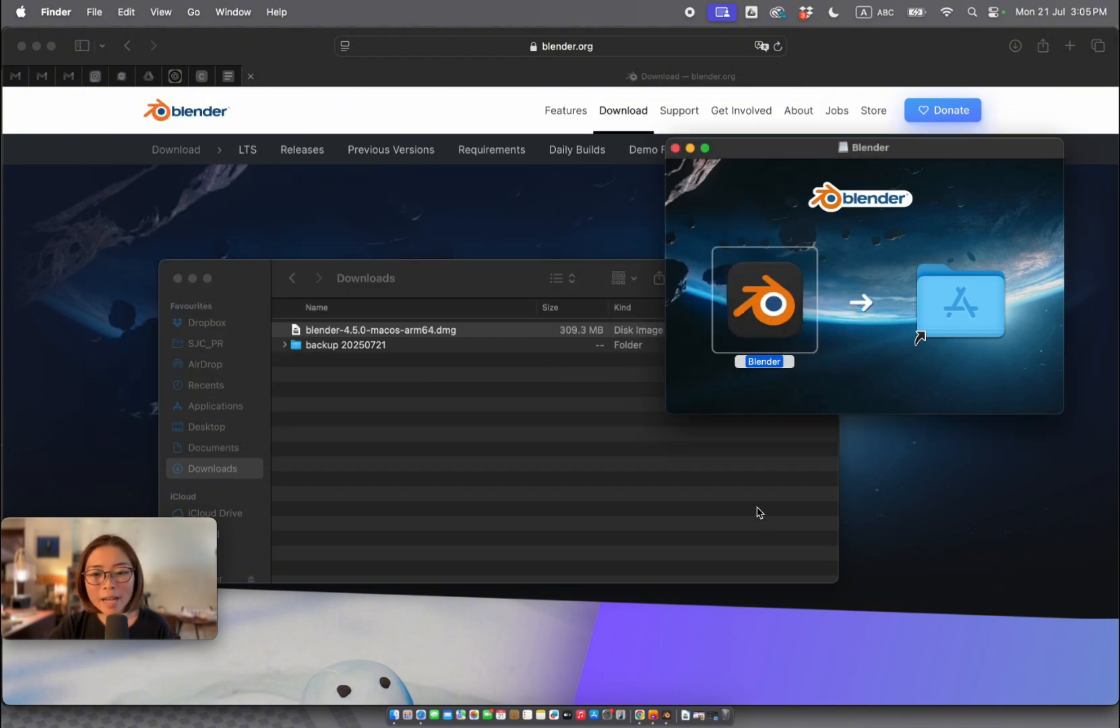
{"action": "left_click", "coordinate": [876, 369]}
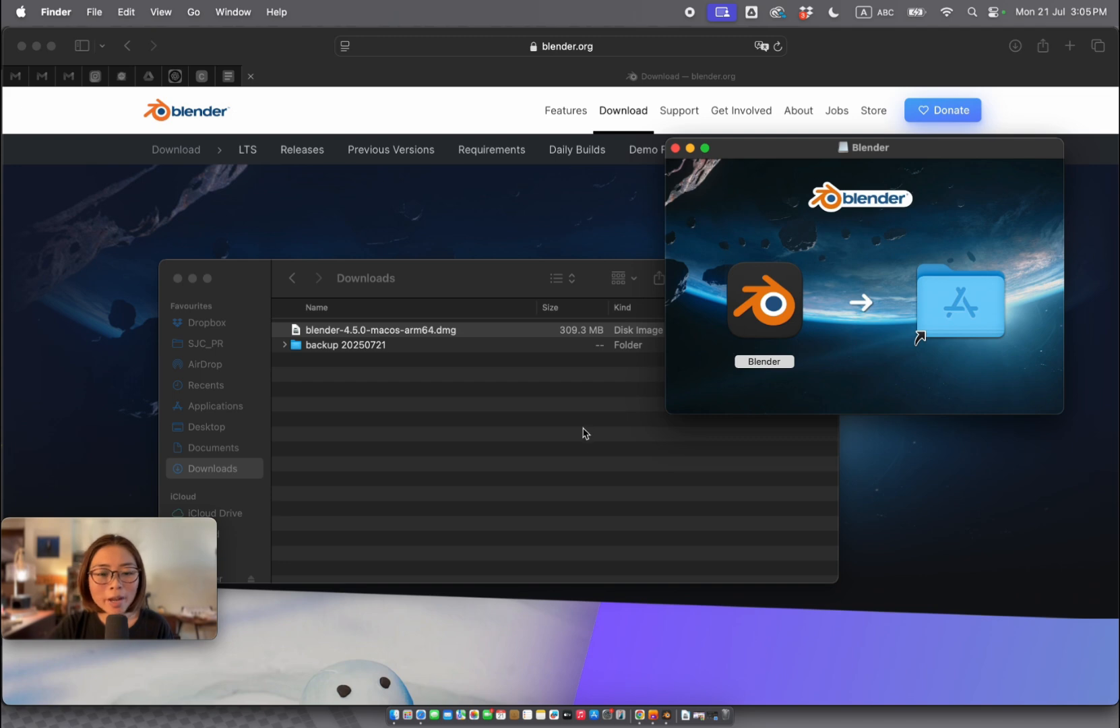
Find Blender with Spotlight, launch it and dismiss the splash screen to reach the default scene
{"action": "key", "text": "super+space"}
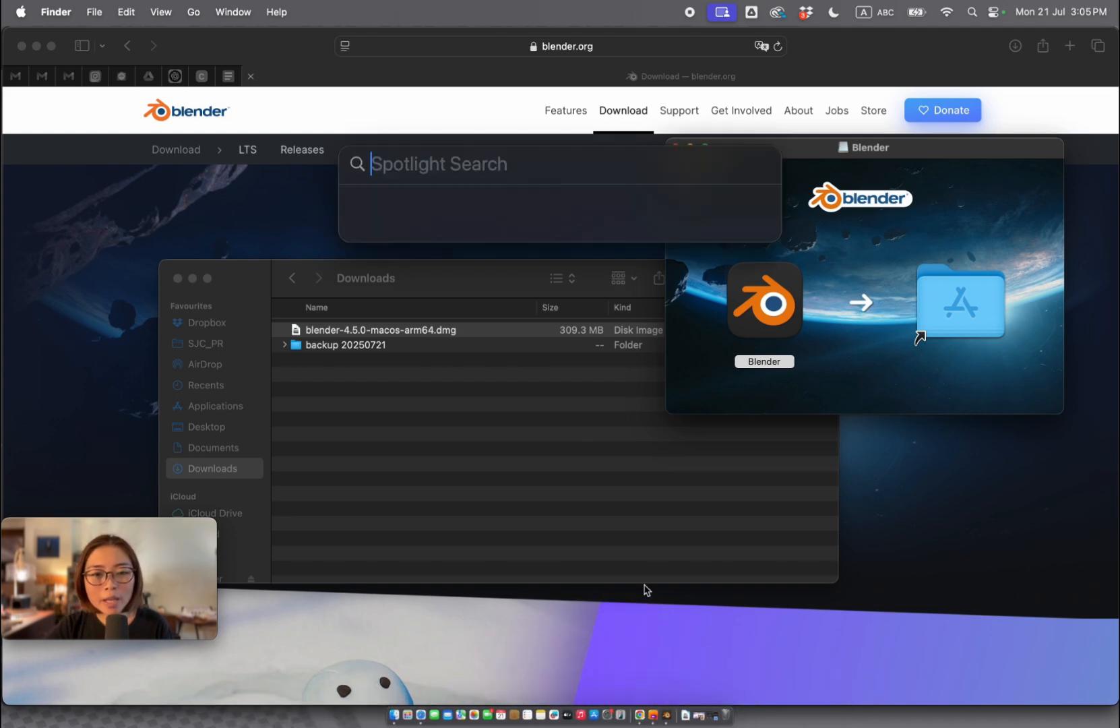
{"action": "type", "text": "bld"}
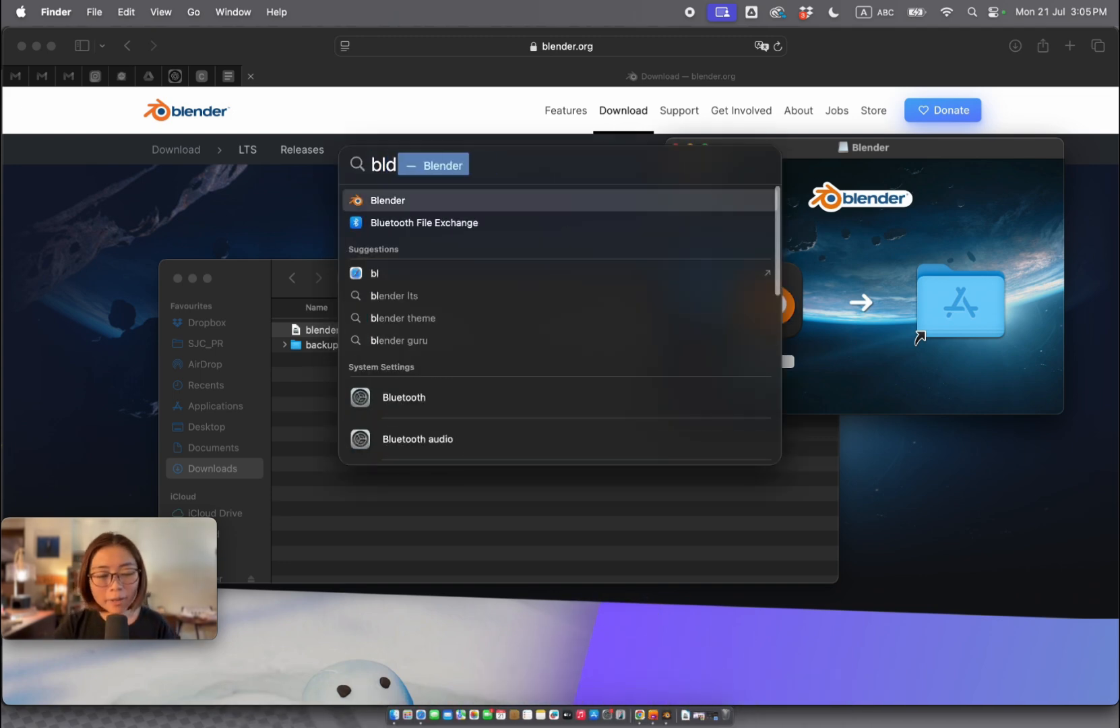
{"action": "key", "text": "Return"}
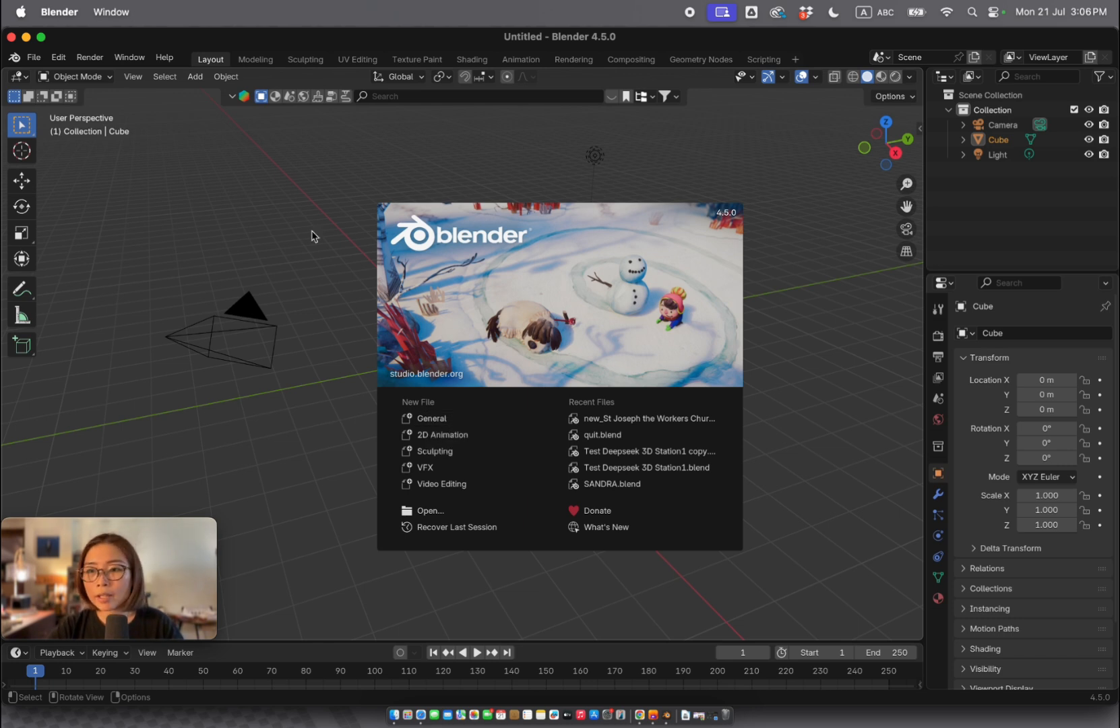
{"action": "left_click", "coordinate": [253, 206]}
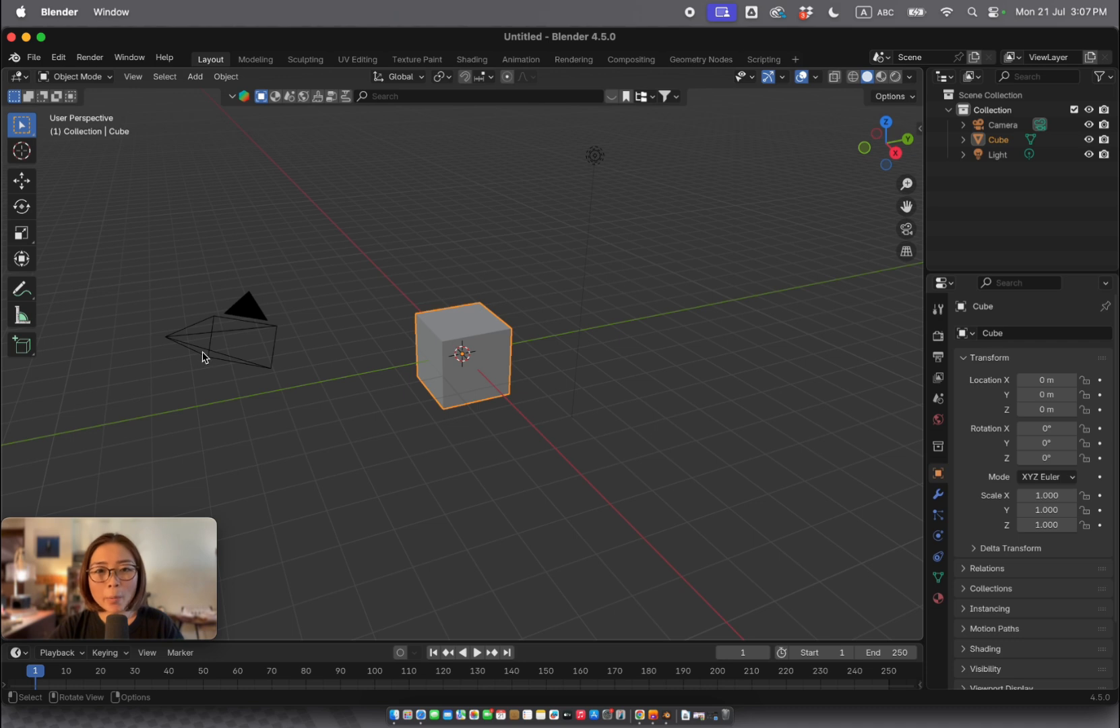
{"action": "middle_click_drag", "start_coordinate": [200, 355], "coordinate": [273, 359]}
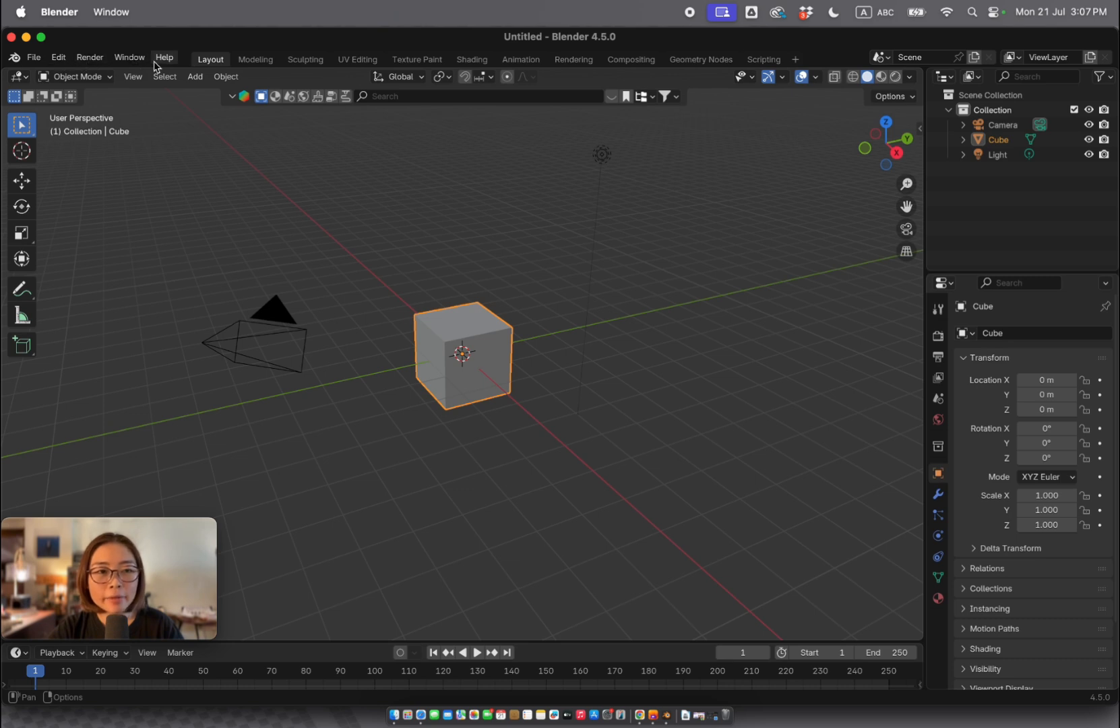
Examine the file commands for export formats, external data packing, and saving the startup file or loading factory settings
{"action": "left_click", "coordinate": [33, 58]}
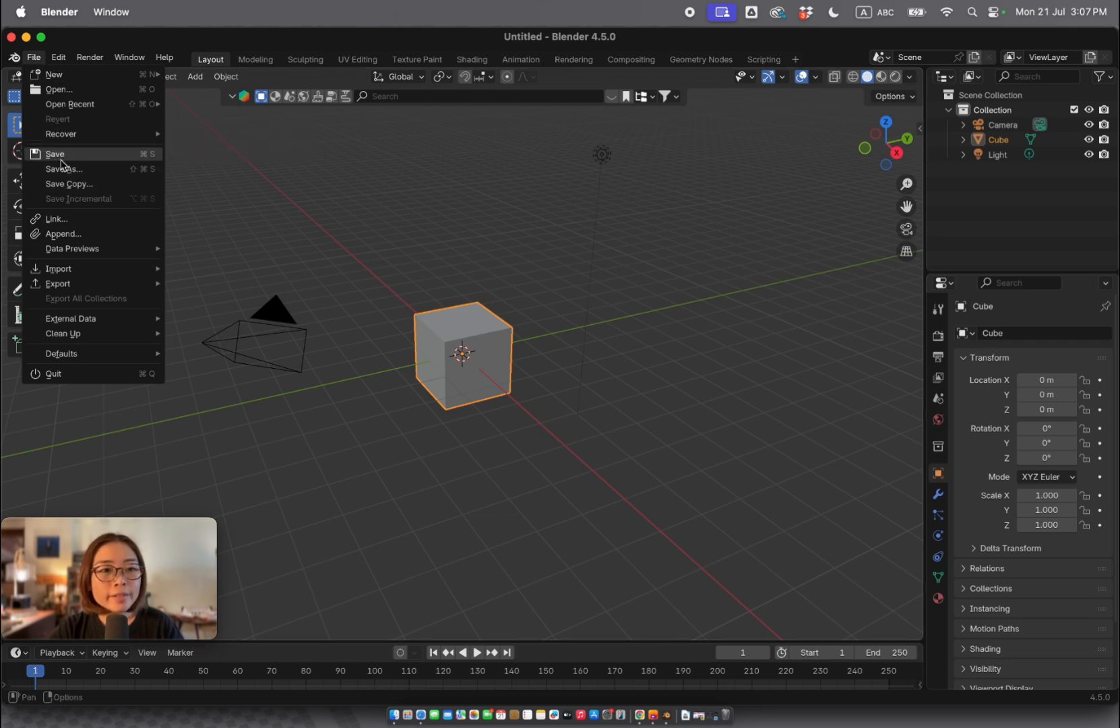
{"action": "mouse_move", "coordinate": [91, 287]}
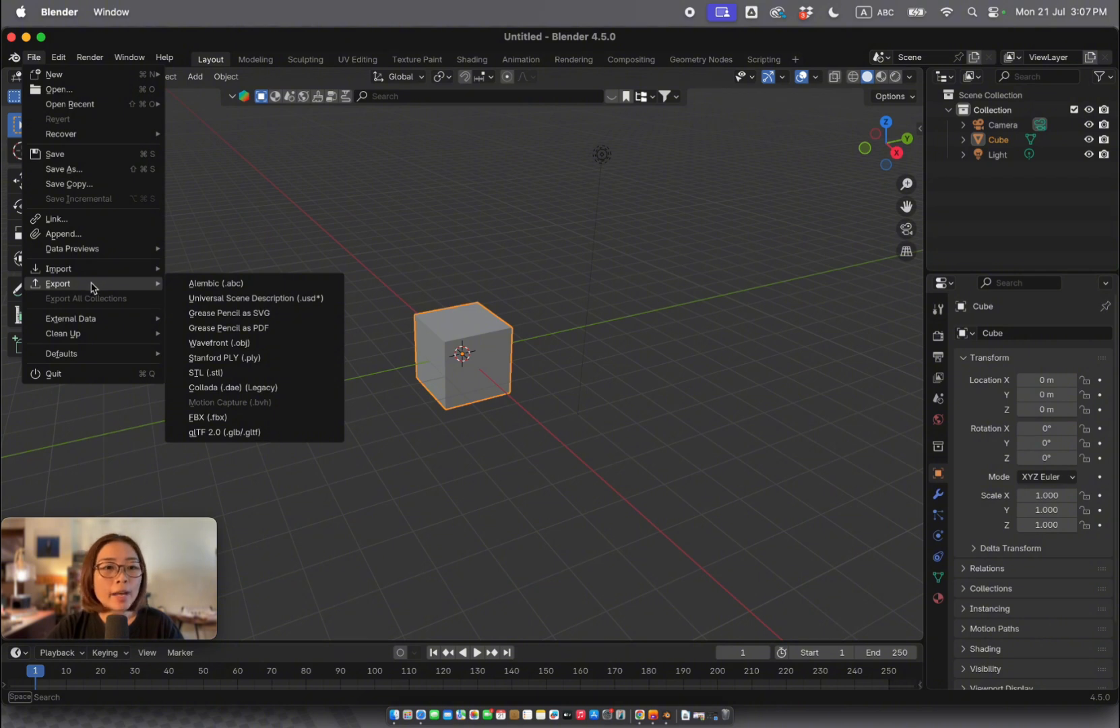
{"action": "mouse_move", "coordinate": [98, 322]}
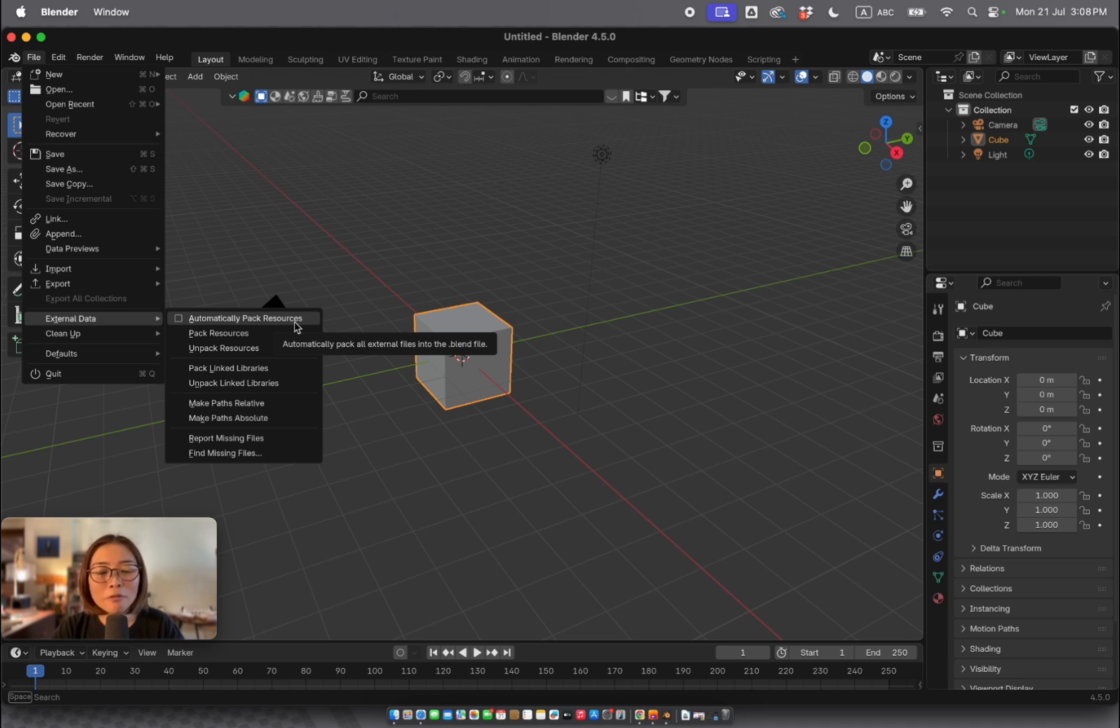
{"action": "mouse_move", "coordinate": [138, 355]}
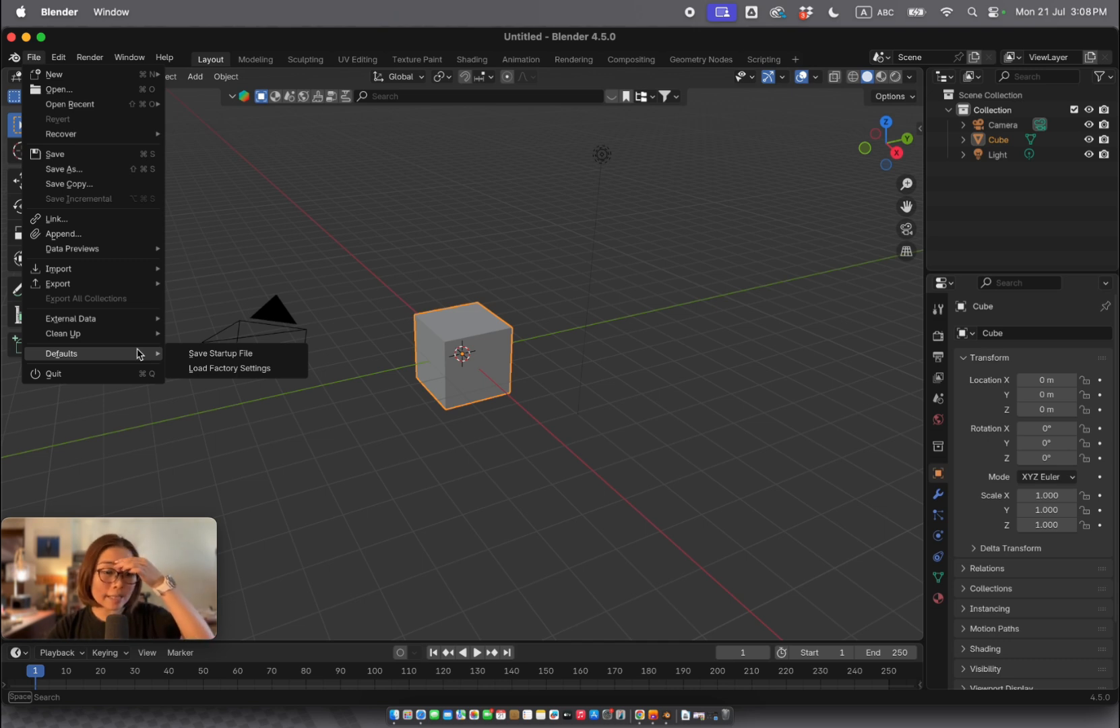
{"action": "left_click", "coordinate": [285, 368]}
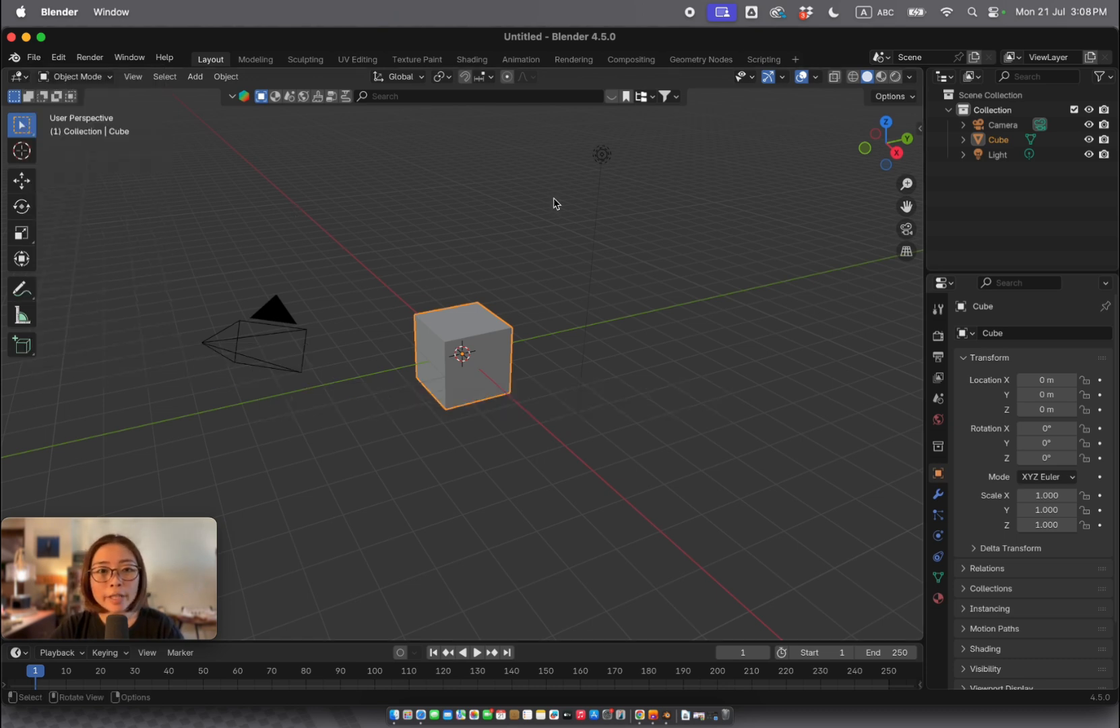
{"action": "left_click", "coordinate": [34, 56]}
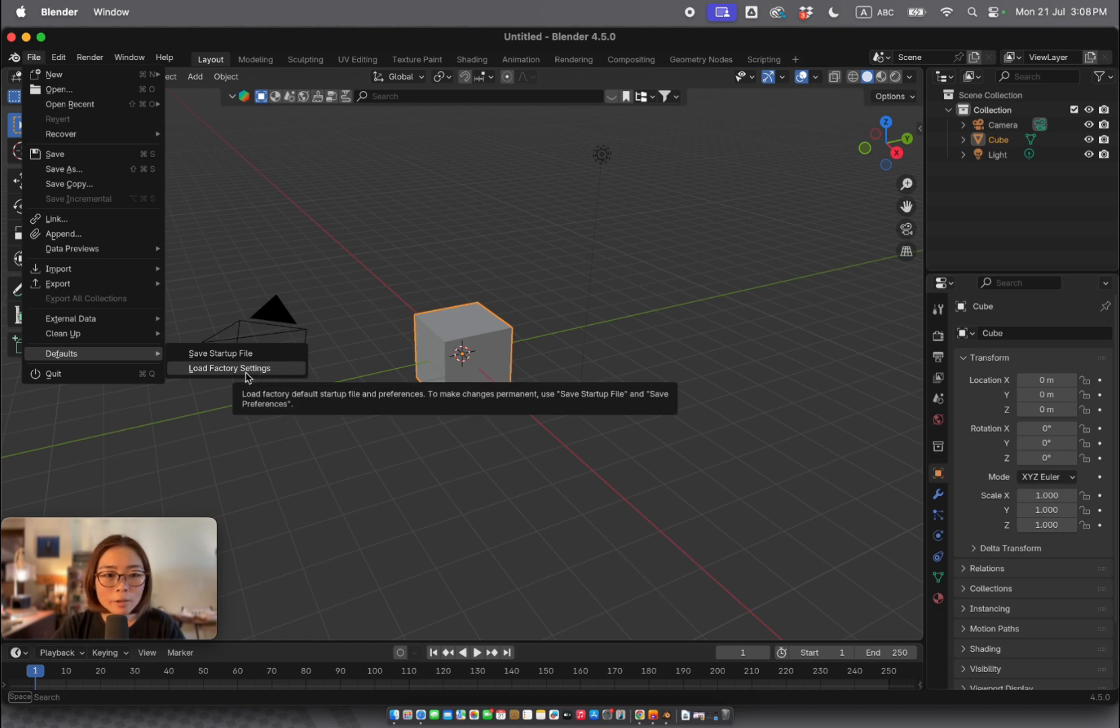
{"action": "left_click", "coordinate": [267, 375]}
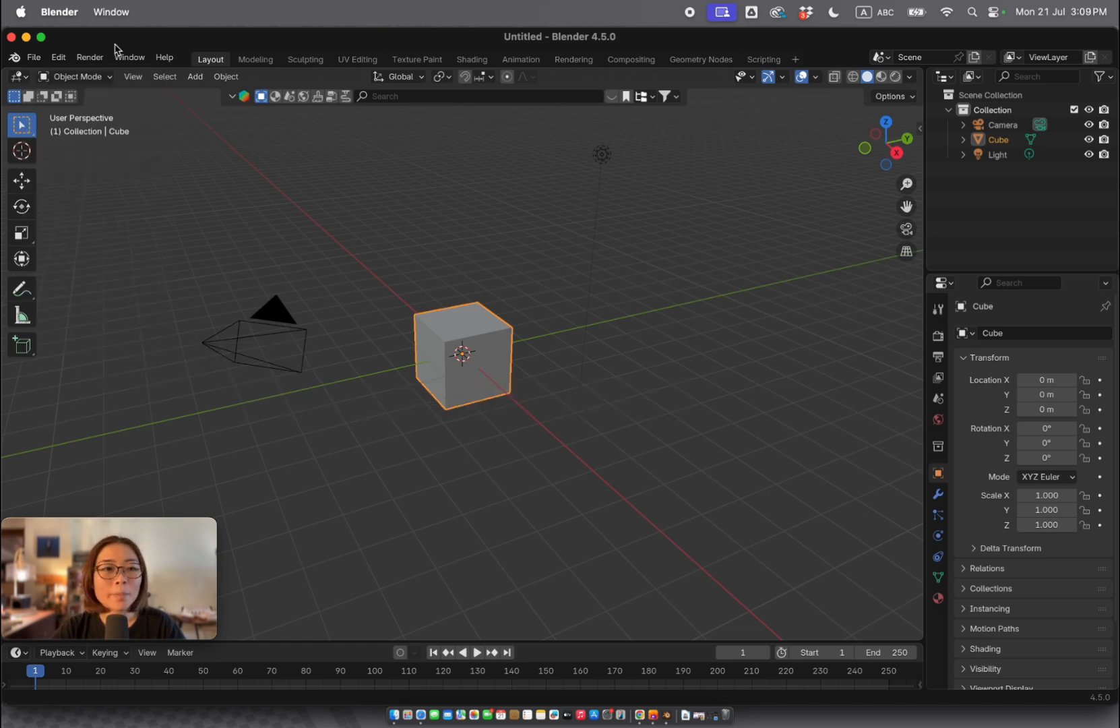
Open Blender's Preferences, reposition the window and display the Input settings for keyboard and mouse
{"action": "left_click", "coordinate": [58, 56]}
{"action": "left_click", "coordinate": [78, 60]}
{"action": "left_click", "coordinate": [58, 58]}
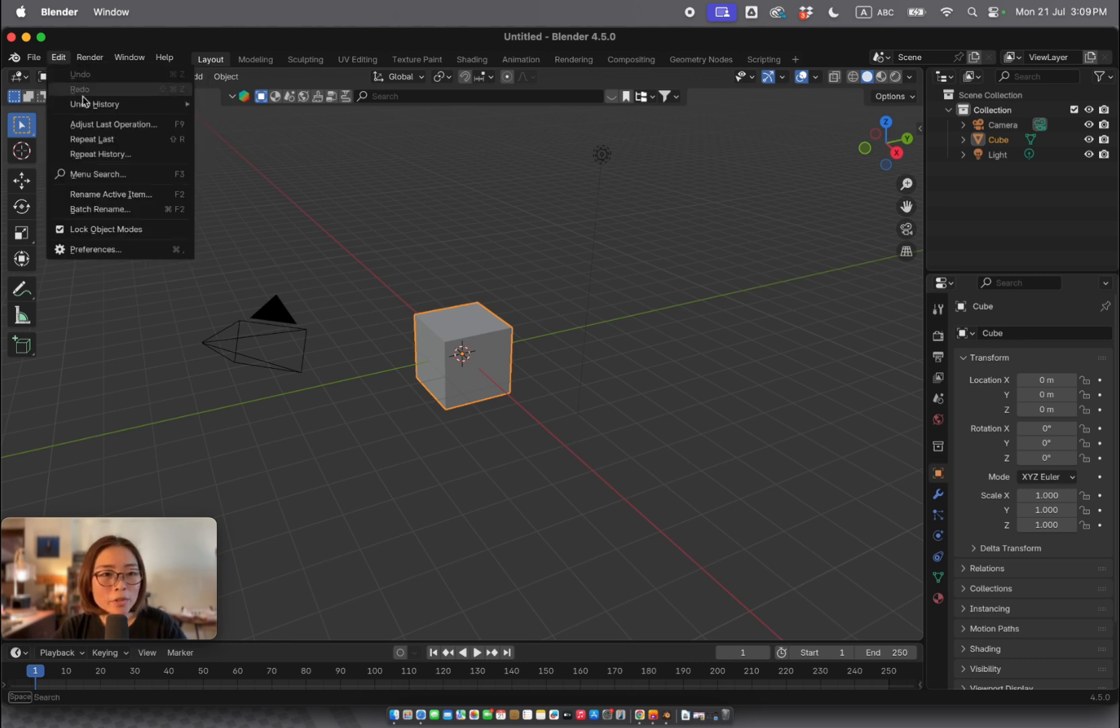
{"action": "left_click", "coordinate": [138, 254]}
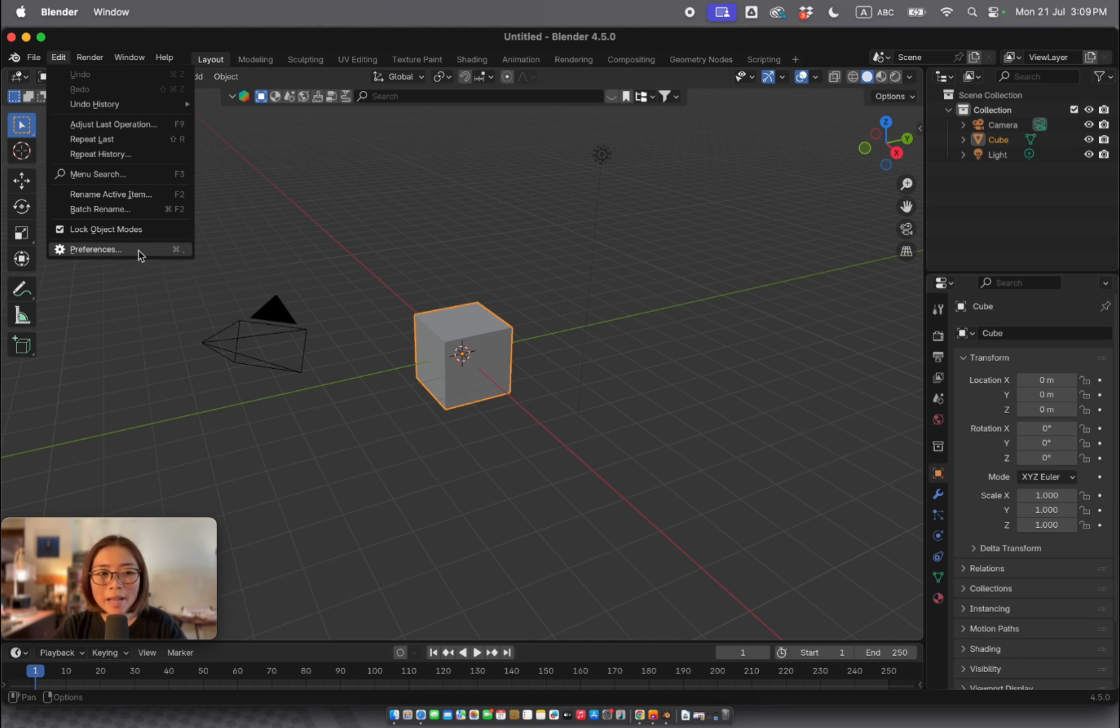
{"action": "mouse_move", "coordinate": [157, 80]}
{"action": "left_mouse_down"}
{"action": "mouse_move", "coordinate": [238, 64]}
{"action": "mouse_move", "coordinate": [338, 85]}
{"action": "mouse_move", "coordinate": [230, 56]}
{"action": "mouse_move", "coordinate": [225, 69]}
{"action": "mouse_move", "coordinate": [153, 68]}
{"action": "left_mouse_up"}
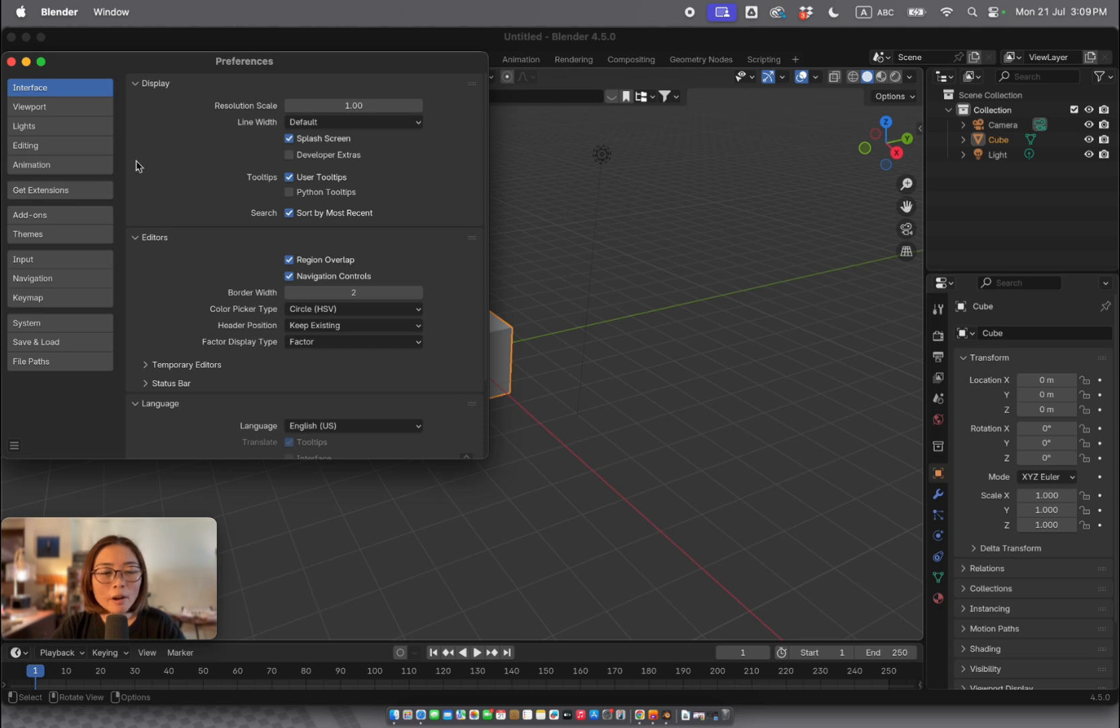
{"action": "left_click_drag", "start_coordinate": [184, 64], "coordinate": [182, 111]}
{"action": "left_click", "coordinate": [98, 305]}
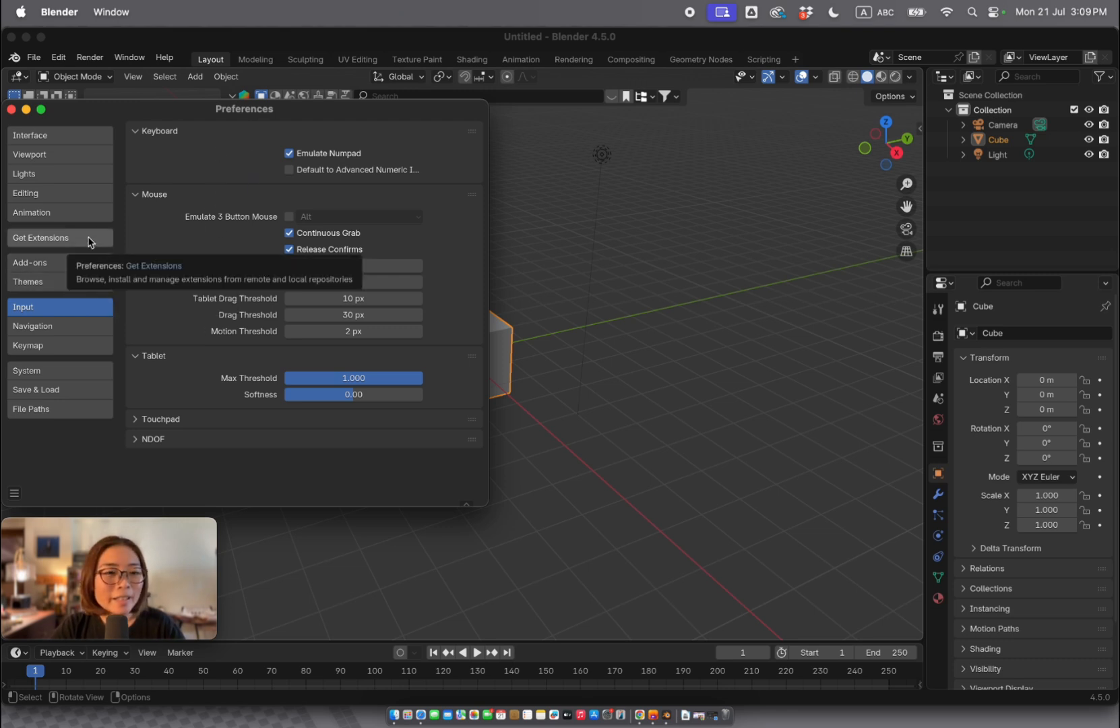
Examine the extensions offered under Get Extensions and the installed add-ons in the Preferences
{"action": "left_click", "coordinate": [74, 261]}
{"action": "left_click", "coordinate": [77, 239]}
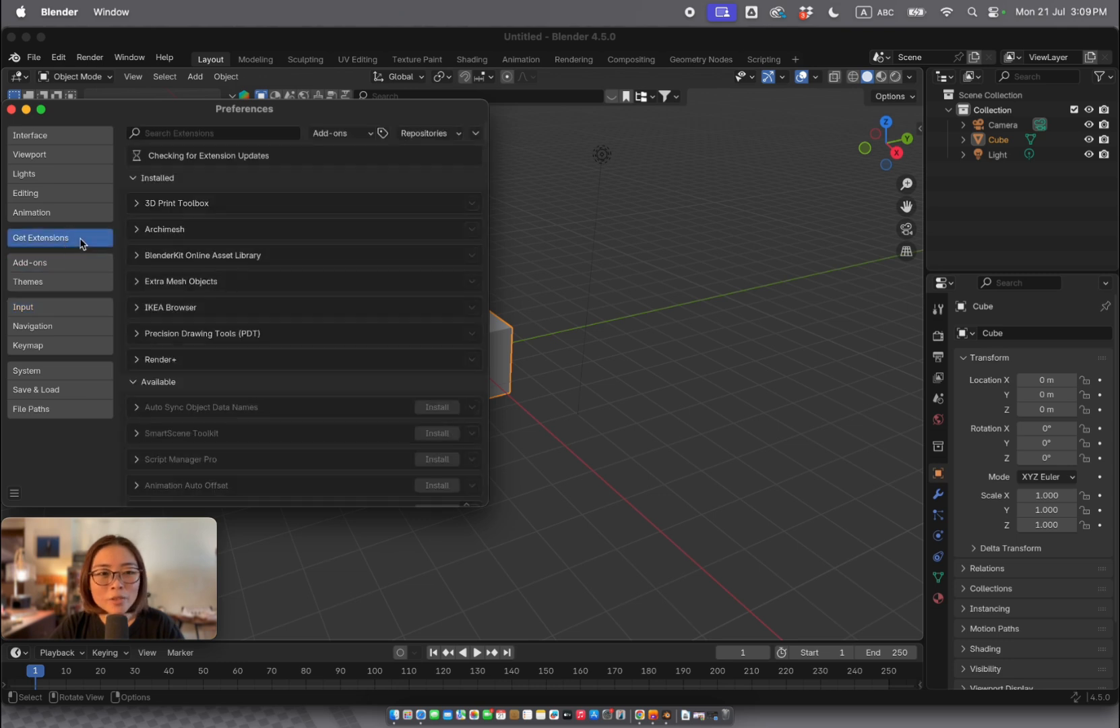
{"action": "left_click", "coordinate": [74, 261]}
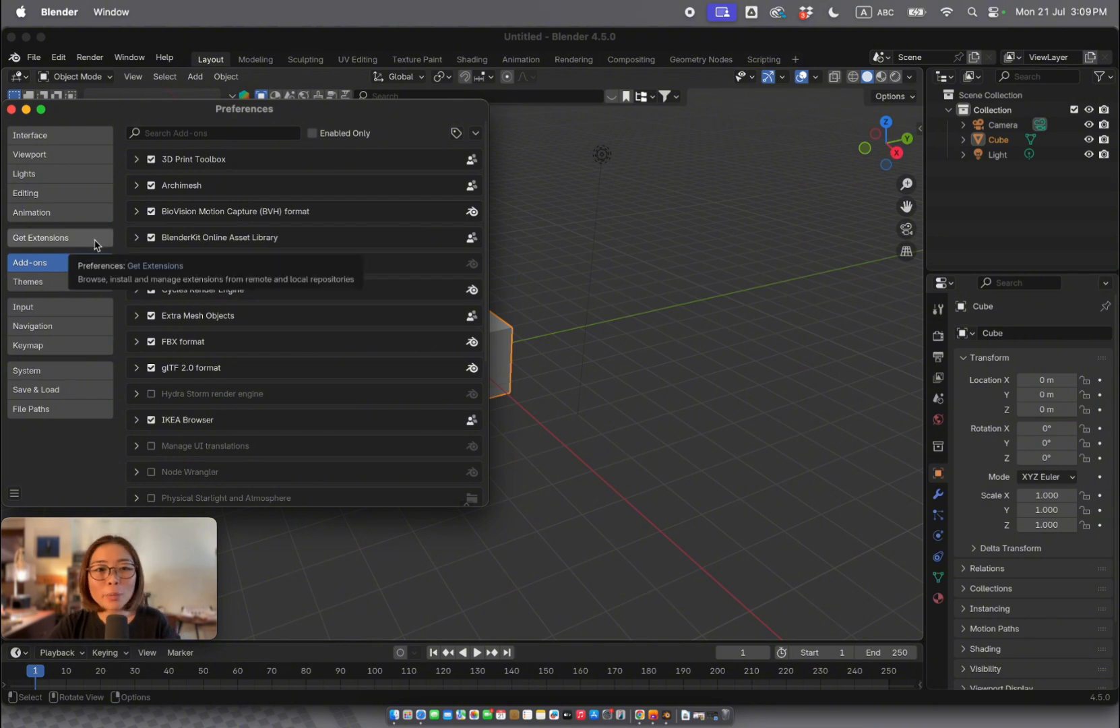
Switch to Safari and open the Blender Extensions site from the download page to view its add-ons
{"action": "key", "text": "super+Tab"}
{"action": "left_click", "coordinate": [548, 364]}
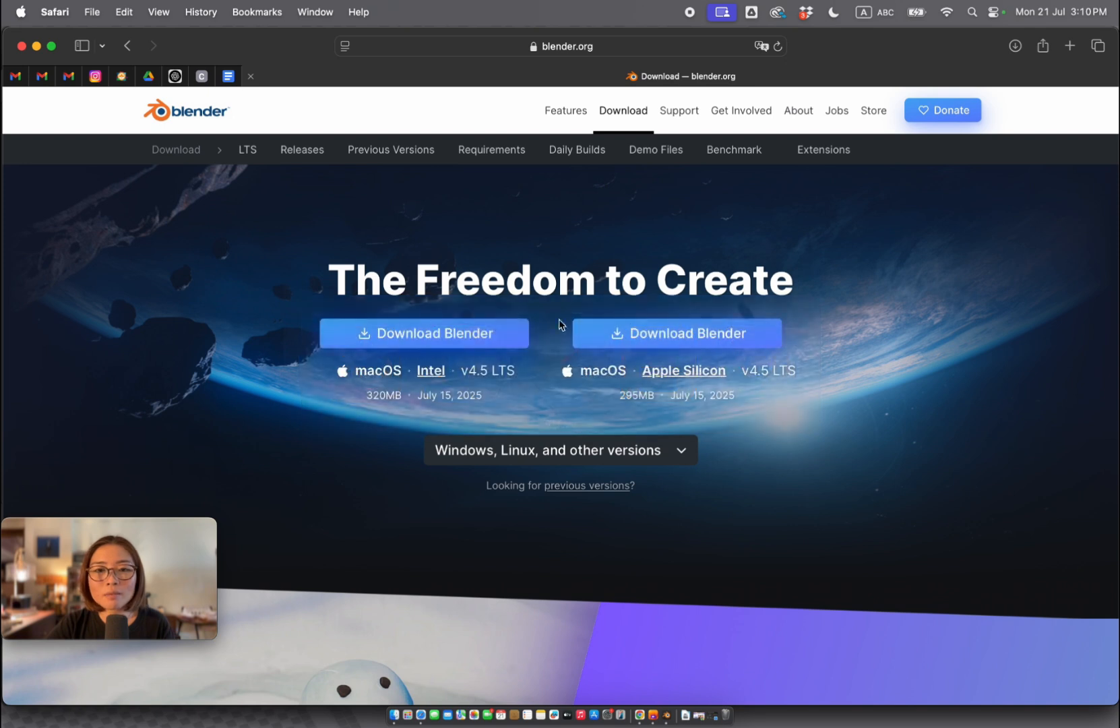
{"action": "scroll", "coordinate": [640, 233], "scroll_direction": "down", "scroll_amount": 1}
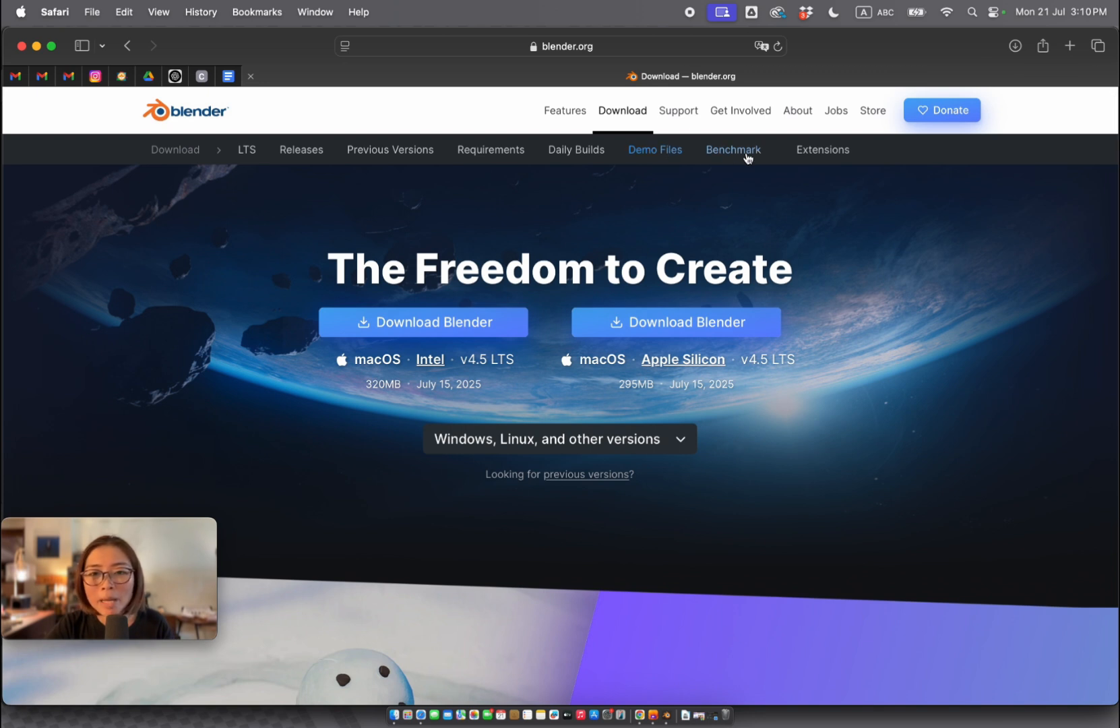
{"action": "left_click", "coordinate": [838, 156]}
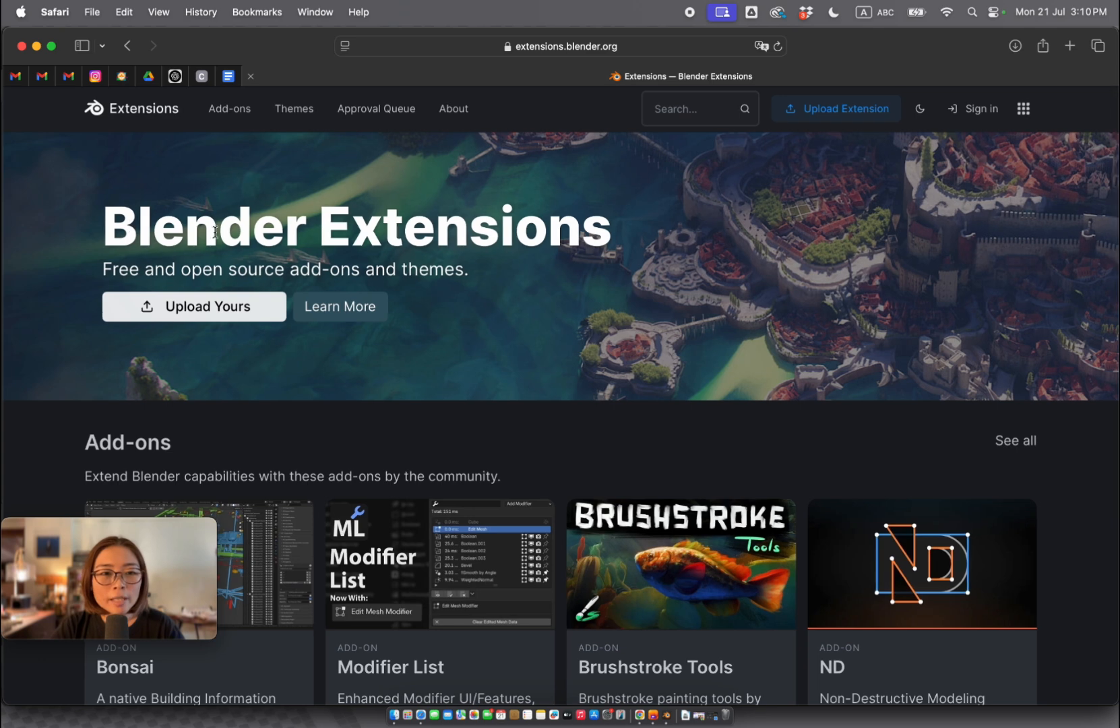
{"action": "scroll", "coordinate": [280, 190], "scroll_direction": "down", "scroll_amount": 1}
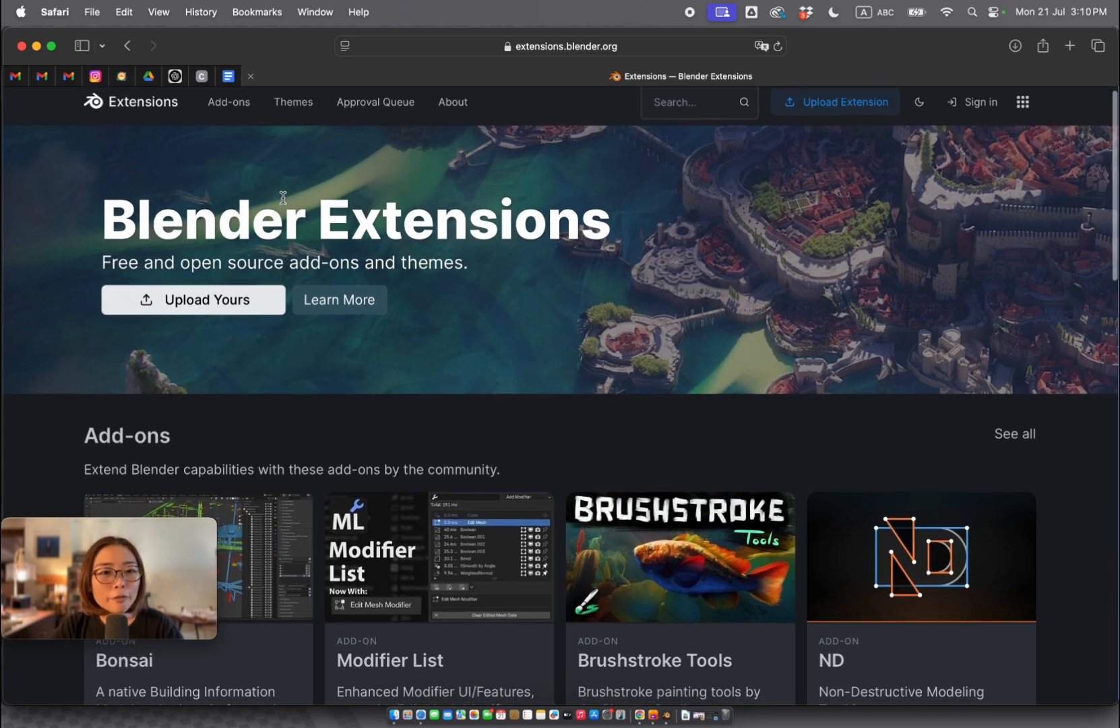
{"action": "scroll", "coordinate": [283, 197], "scroll_direction": "up", "scroll_amount": 1}
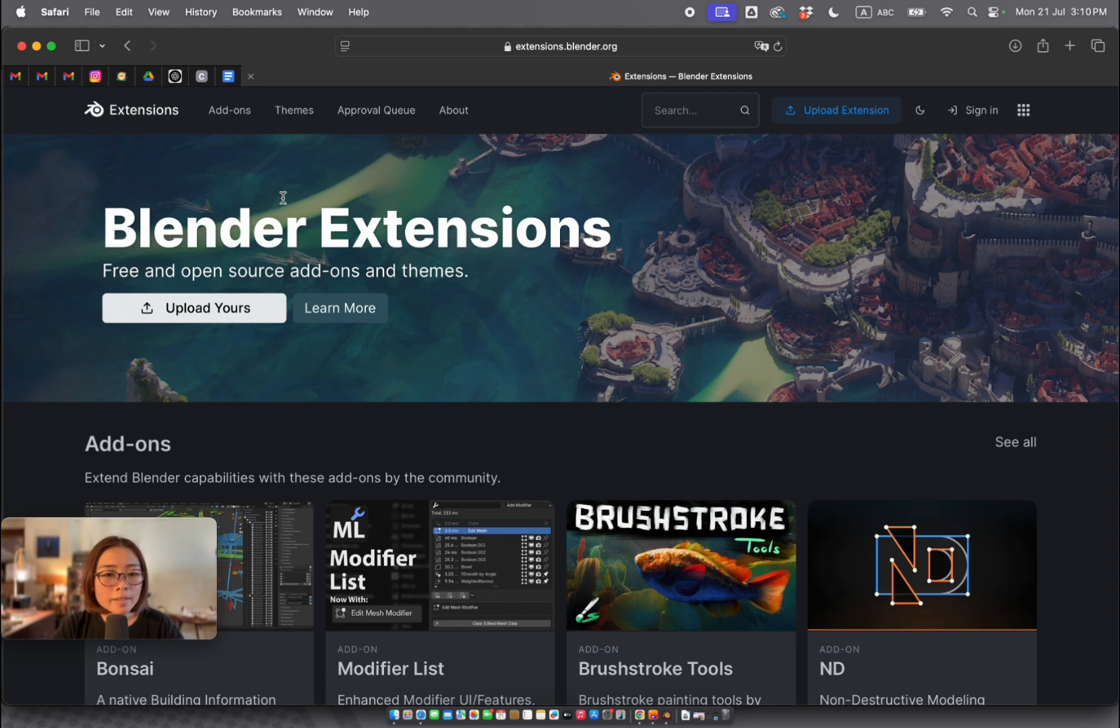
Examine the featured add-ons and themes on the Blender Extensions home page
{"action": "scroll", "coordinate": [283, 197], "scroll_direction": "down", "scroll_amount": 1}
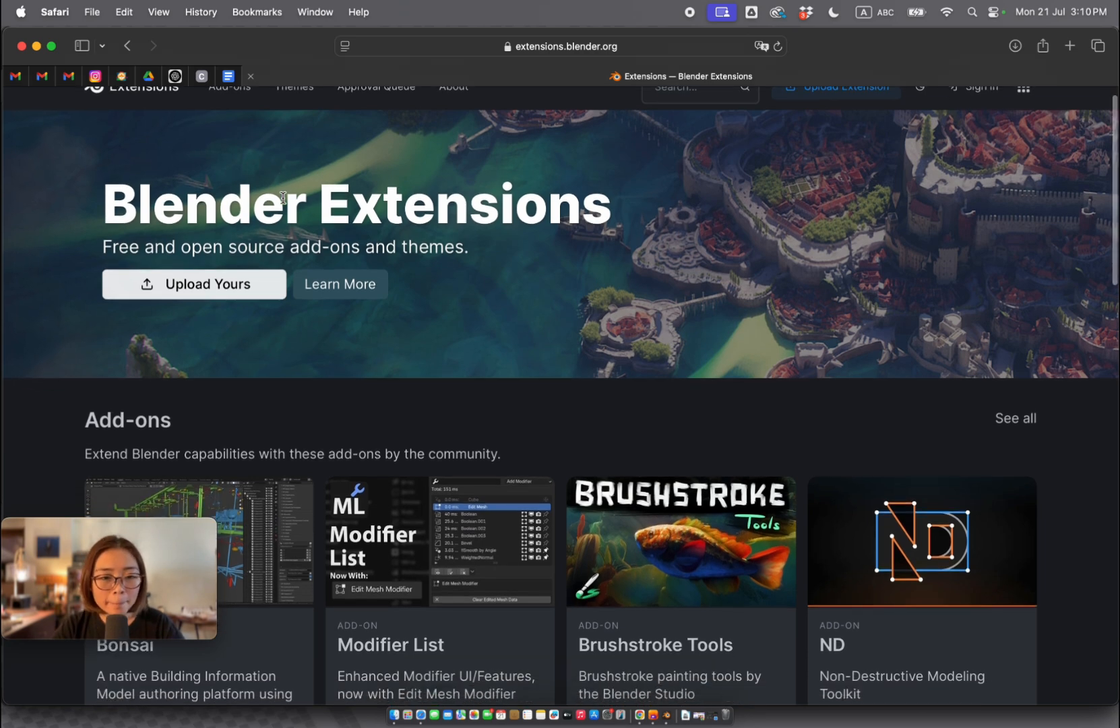
{"action": "scroll", "coordinate": [283, 197], "scroll_direction": "down", "scroll_amount": 3}
{"action": "scroll", "coordinate": [283, 197], "scroll_direction": "down", "scroll_amount": 2}
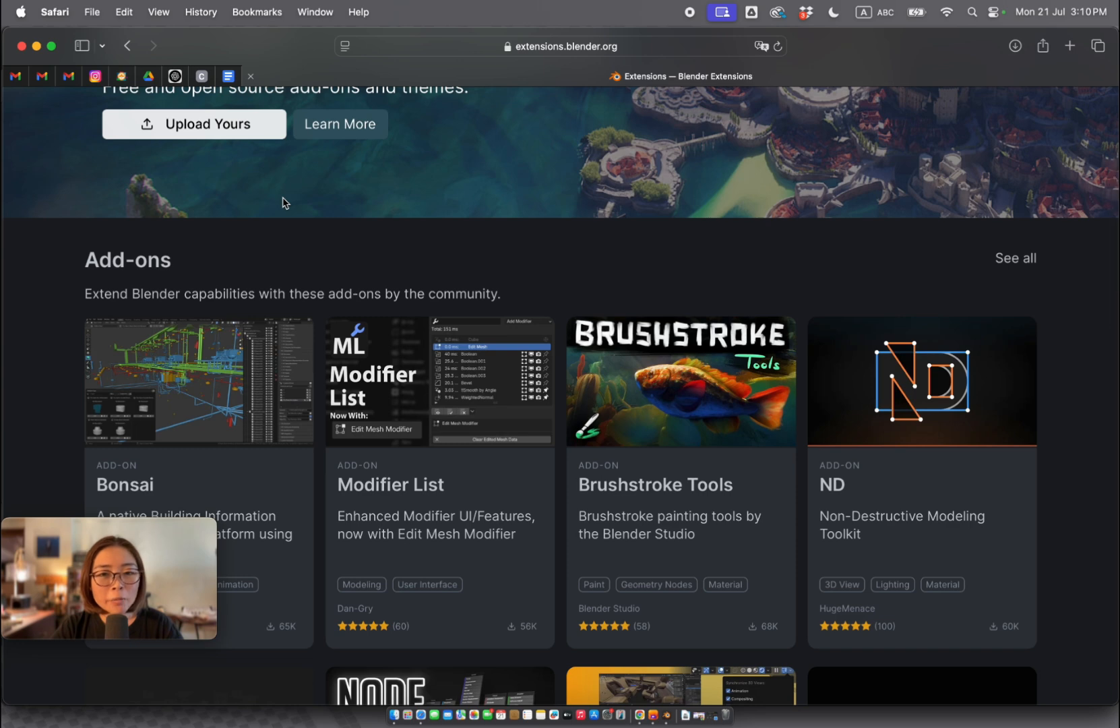
{"action": "scroll", "coordinate": [283, 202], "scroll_direction": "down", "scroll_amount": 15}
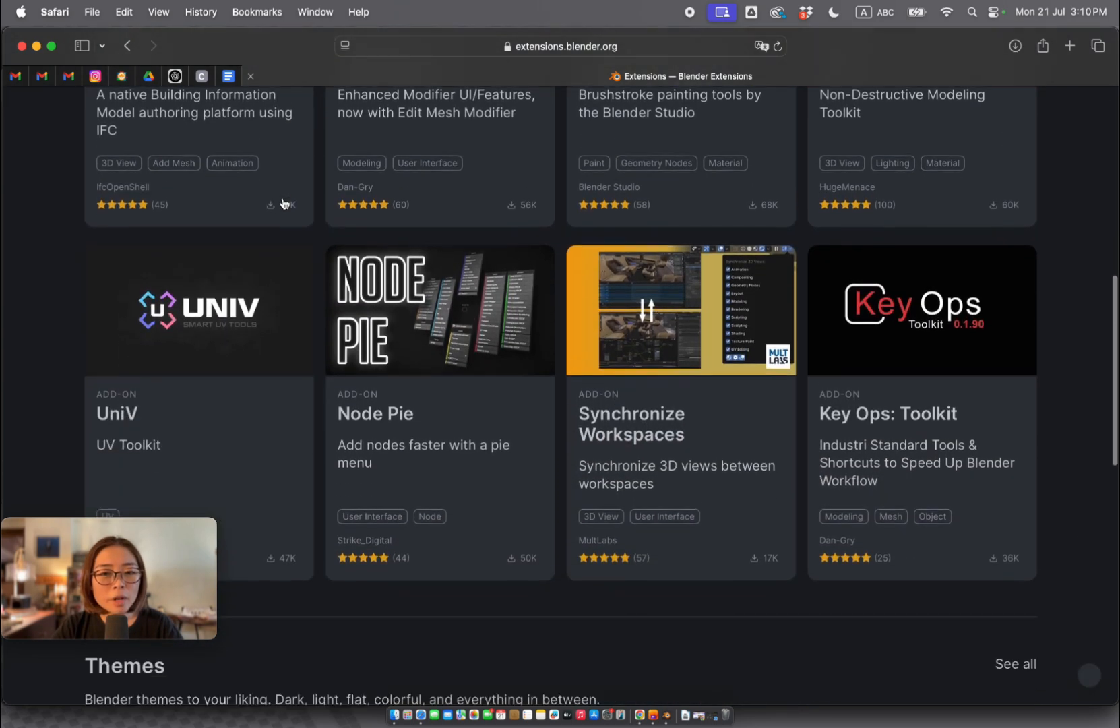
{"action": "scroll", "coordinate": [284, 203], "scroll_direction": "down", "scroll_amount": 10}
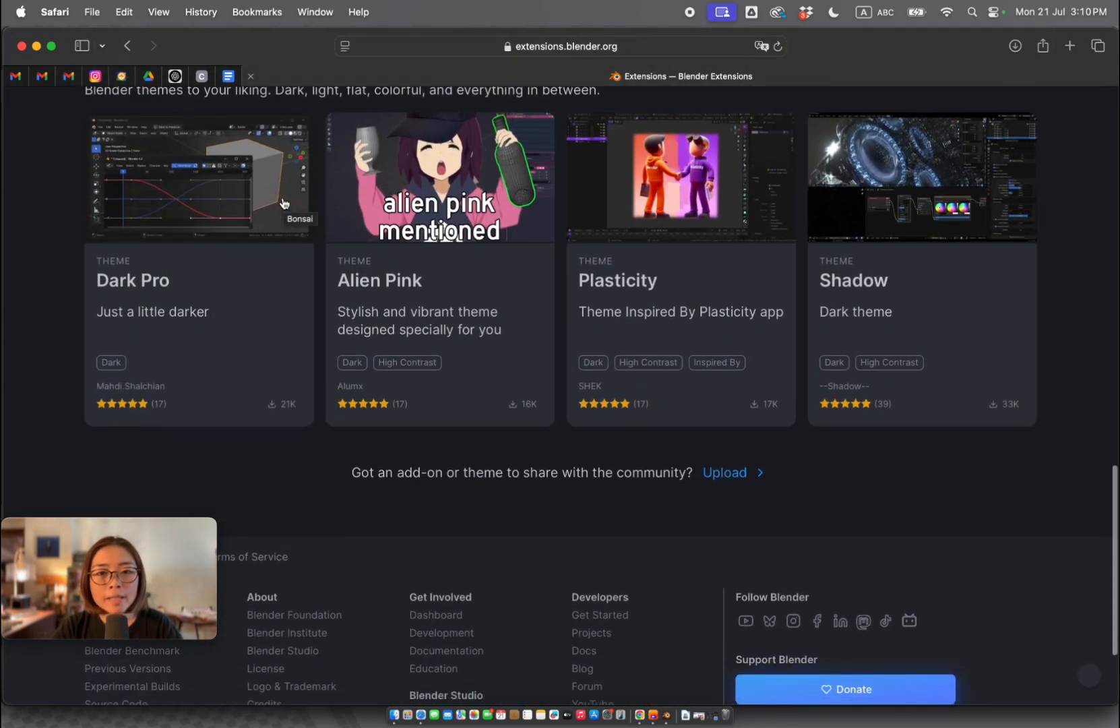
{"action": "scroll", "coordinate": [284, 202], "scroll_direction": "up", "scroll_amount": 20}
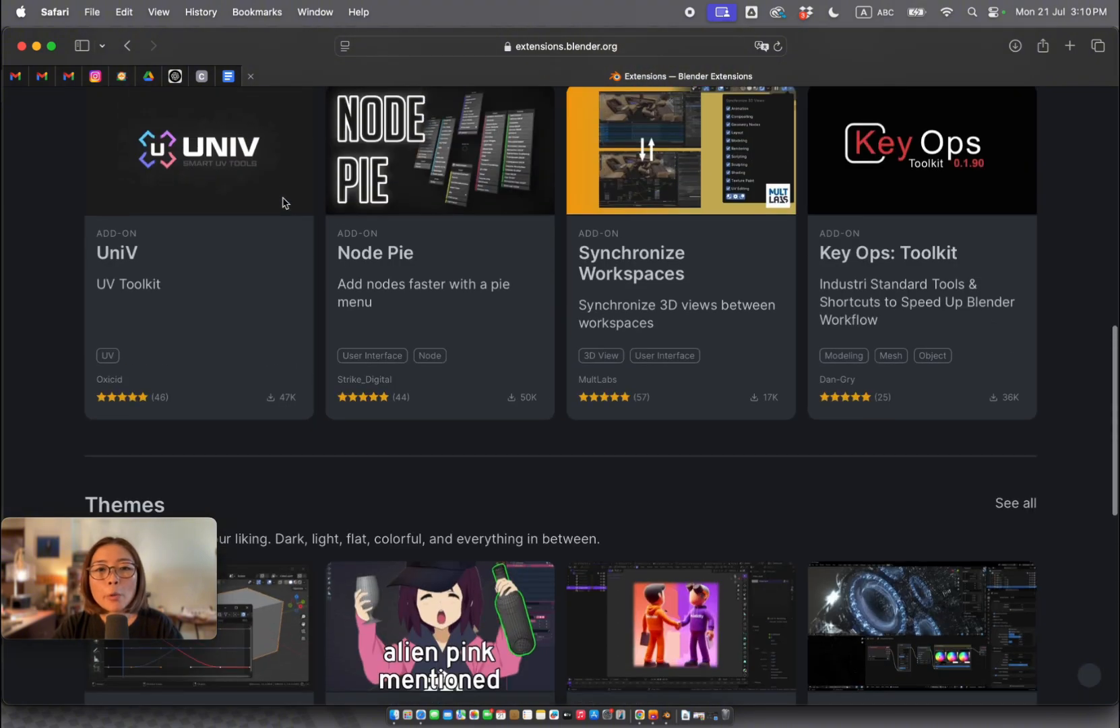
{"action": "scroll", "coordinate": [283, 202], "scroll_direction": "up", "scroll_amount": 4}
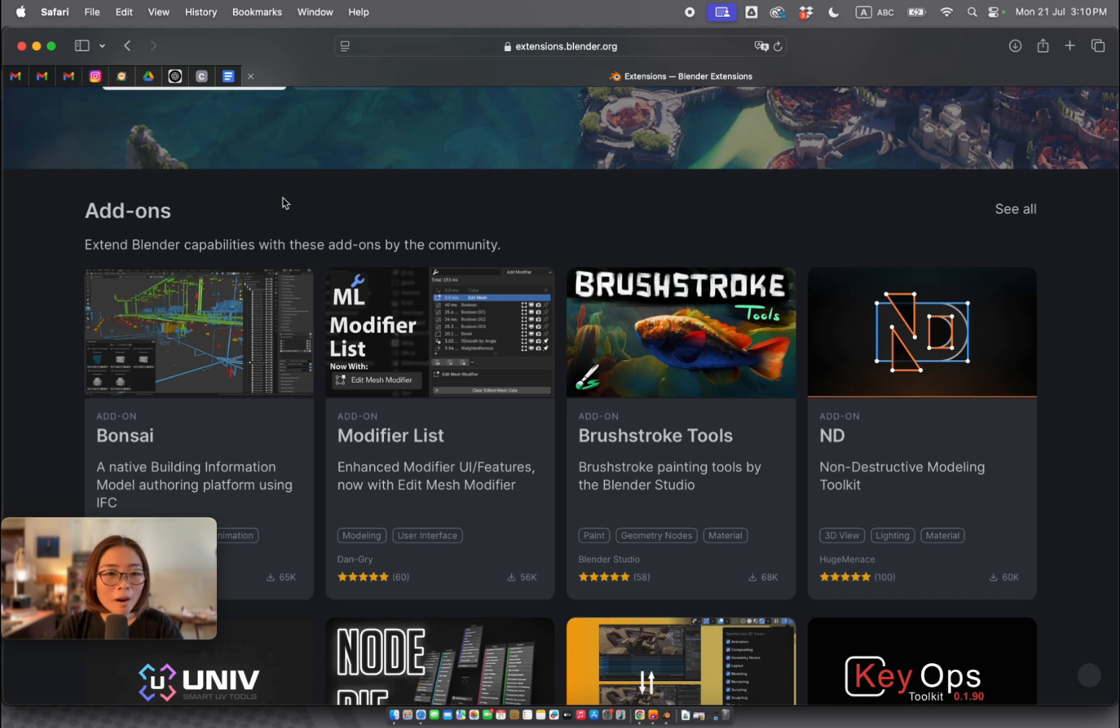
{"action": "scroll", "coordinate": [283, 202], "scroll_direction": "up", "scroll_amount": 6}
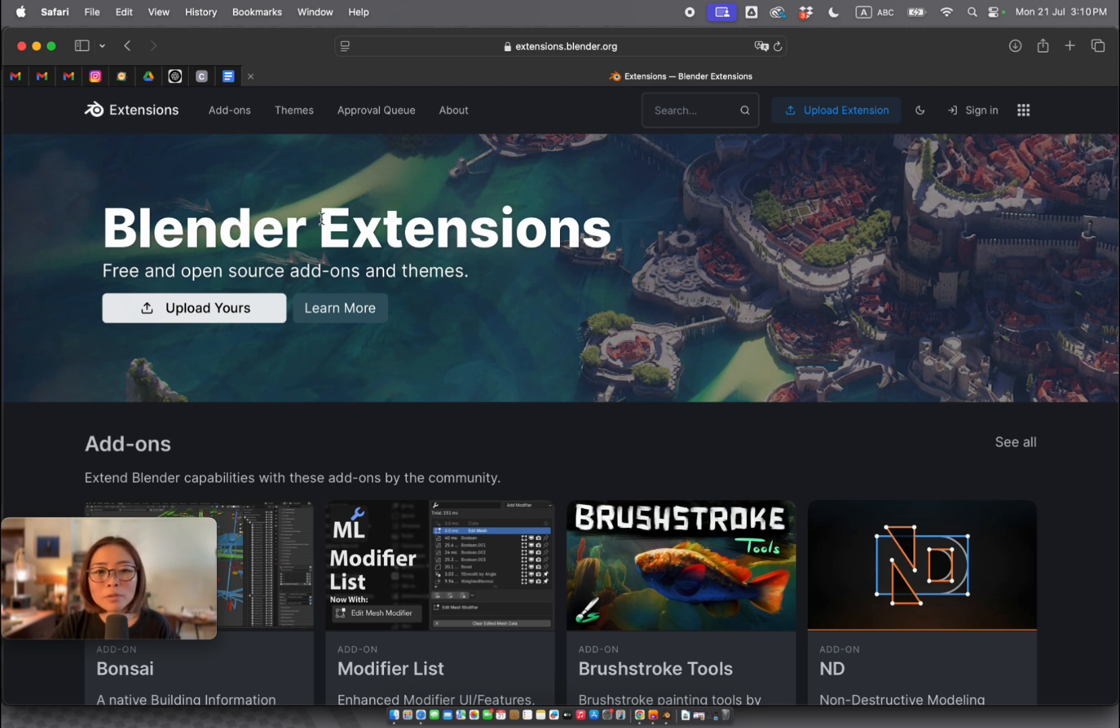
Switch back to Blender and view the Sculpting and UV Editing workspaces before returning to the Layout workspace
{"action": "key", "text": "super+Tab"}
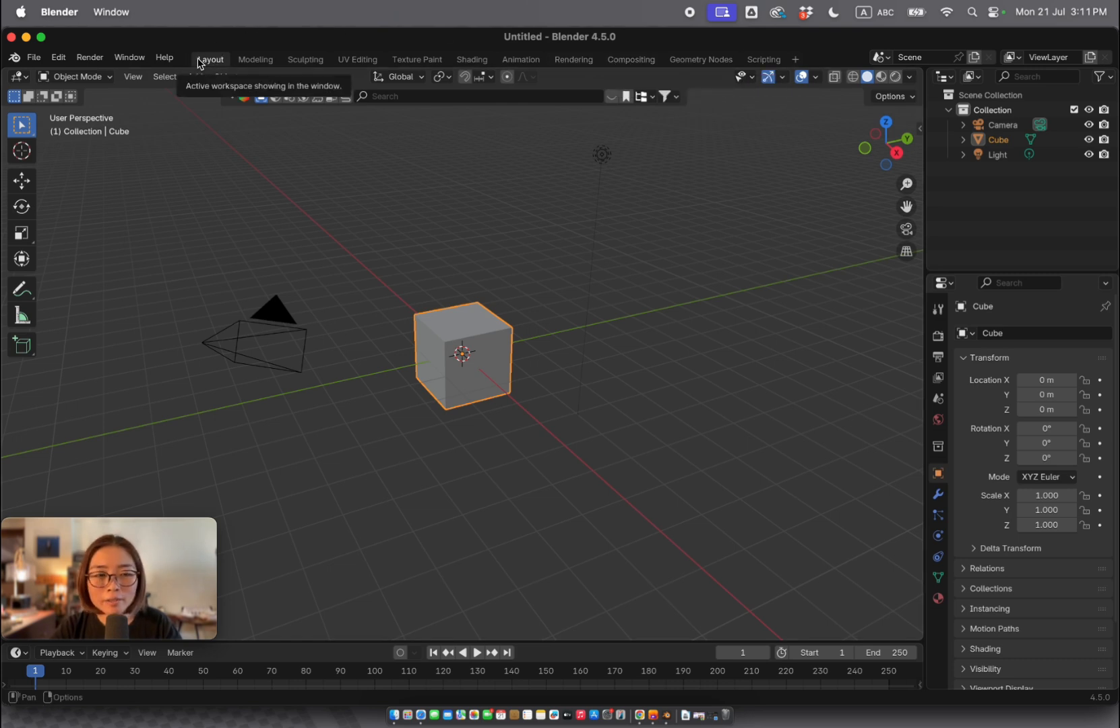
{"action": "left_click", "coordinate": [305, 61]}
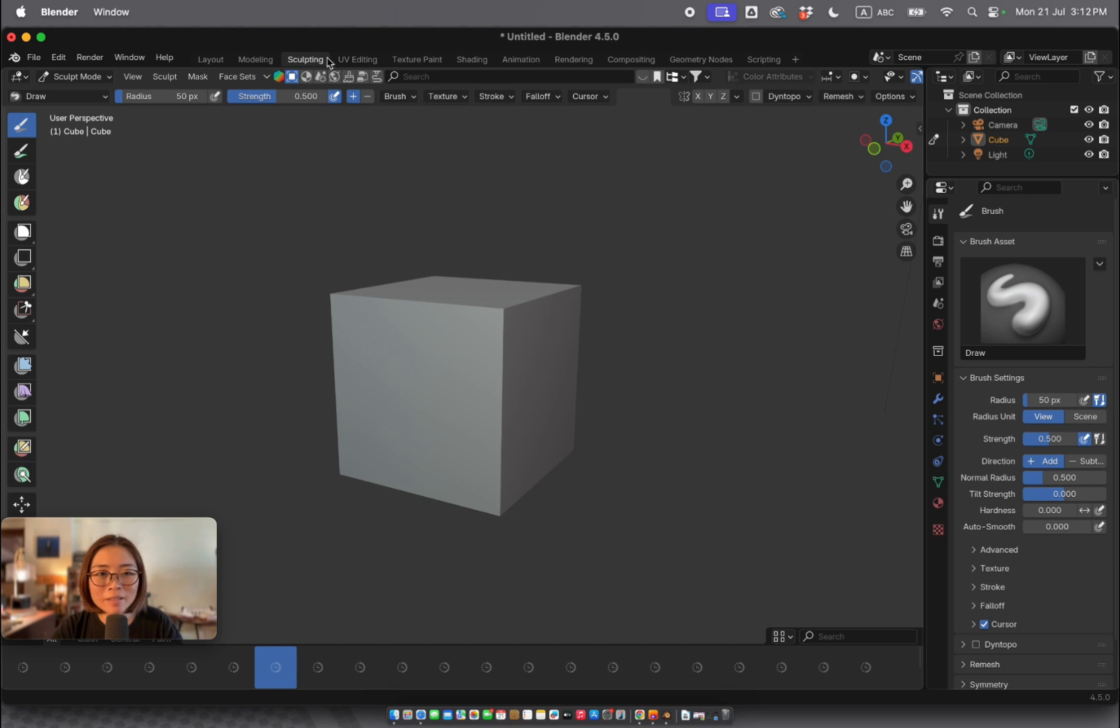
{"action": "left_click", "coordinate": [354, 60]}
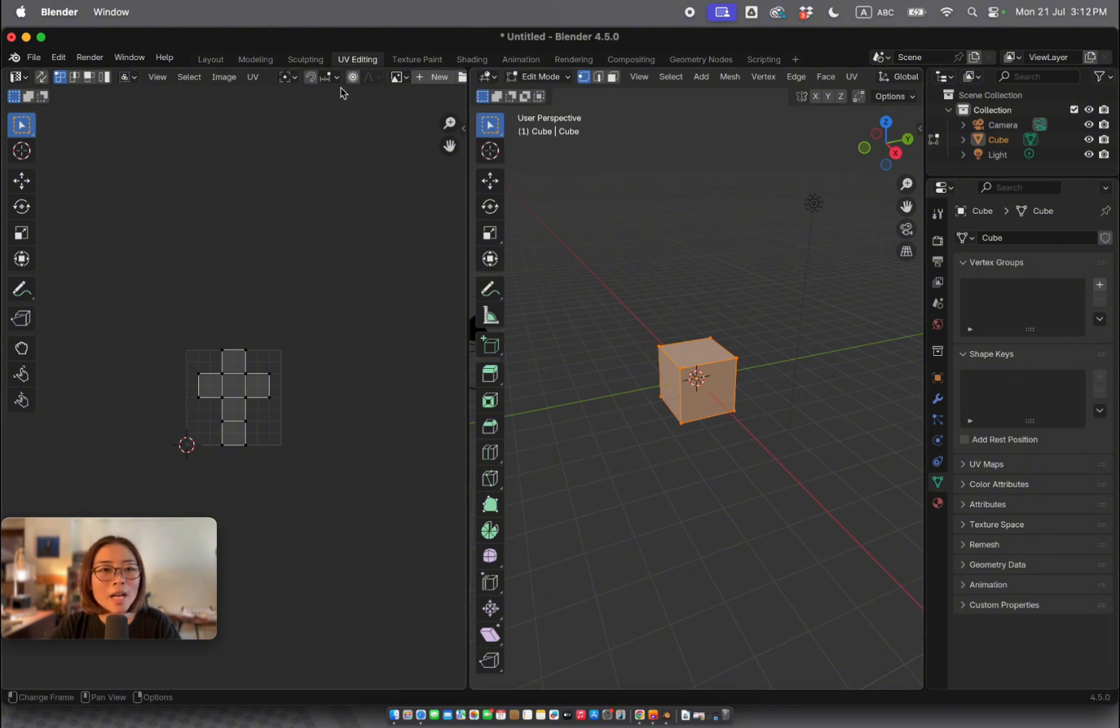
{"action": "left_click", "coordinate": [210, 59]}
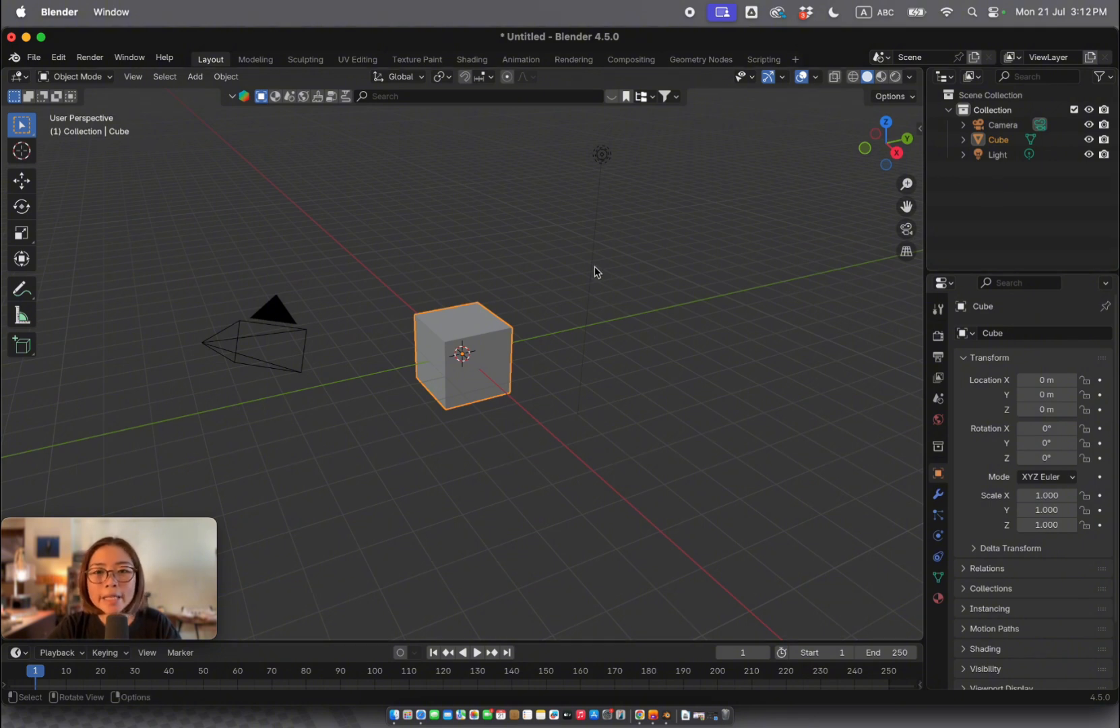
Enlarge the Outliner area, and select the light, the camera and the cube in turn in the viewport
{"action": "left_click_drag", "start_coordinate": [985, 274], "coordinate": [988, 381]}
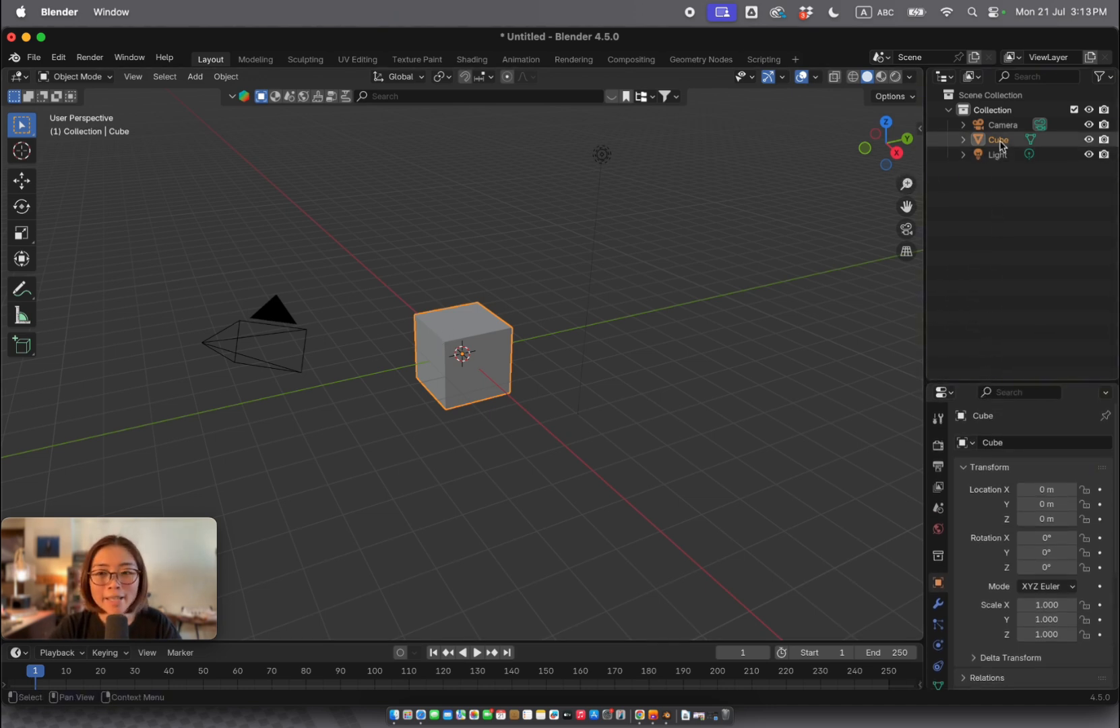
{"action": "left_click", "coordinate": [602, 159]}
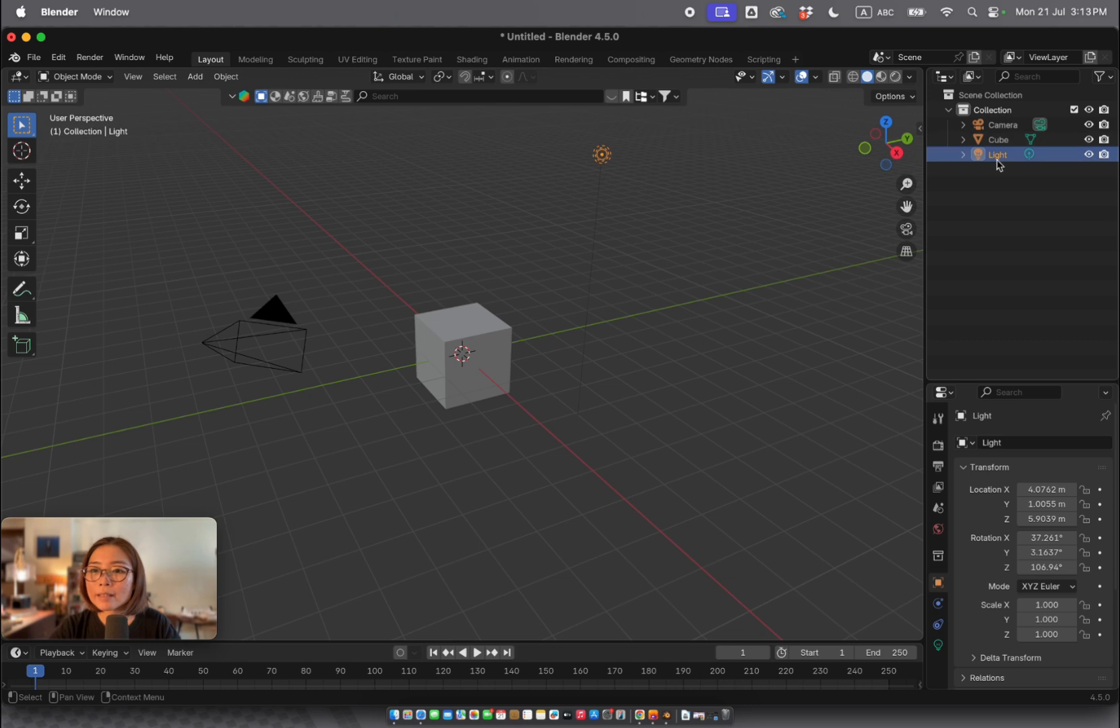
{"action": "left_click", "coordinate": [279, 321]}
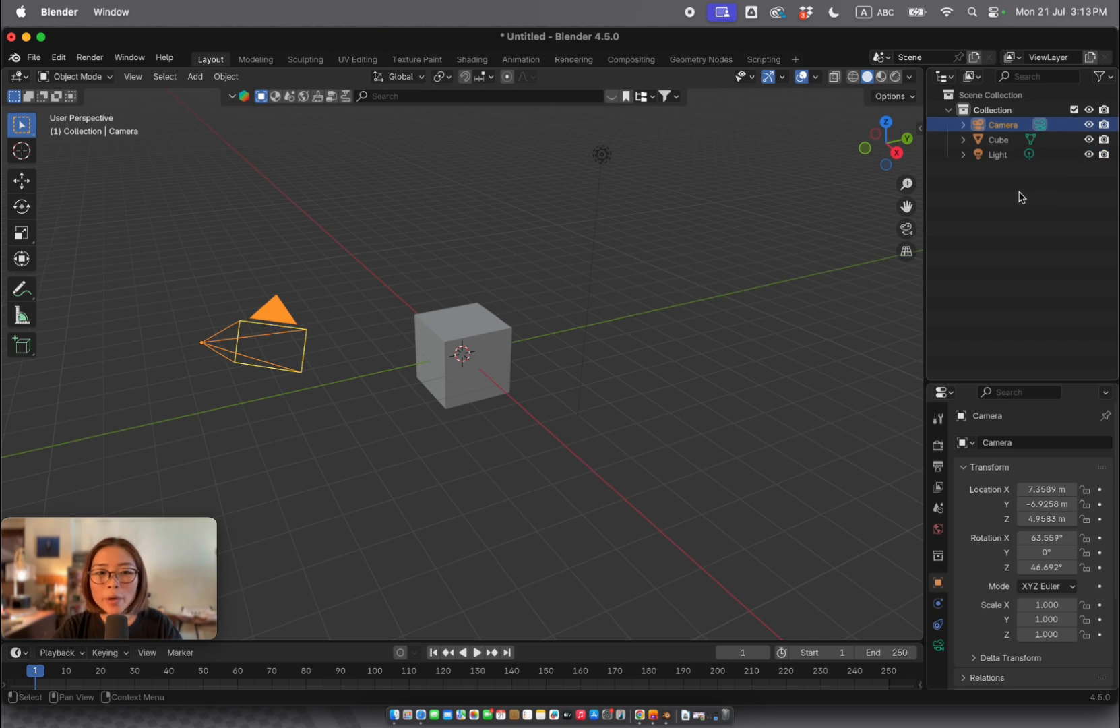
{"action": "left_click", "coordinate": [490, 313]}
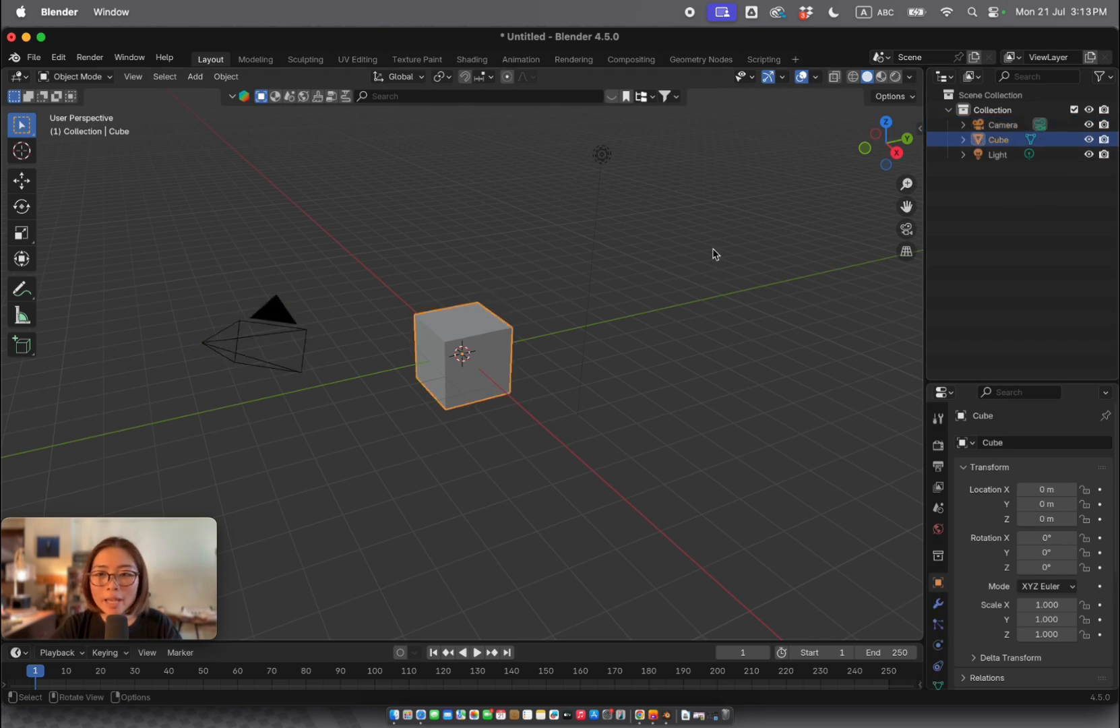
Switch the cube's viewport visibility and render visibility off and back on from the Outliner
{"action": "left_click", "coordinate": [1089, 140]}
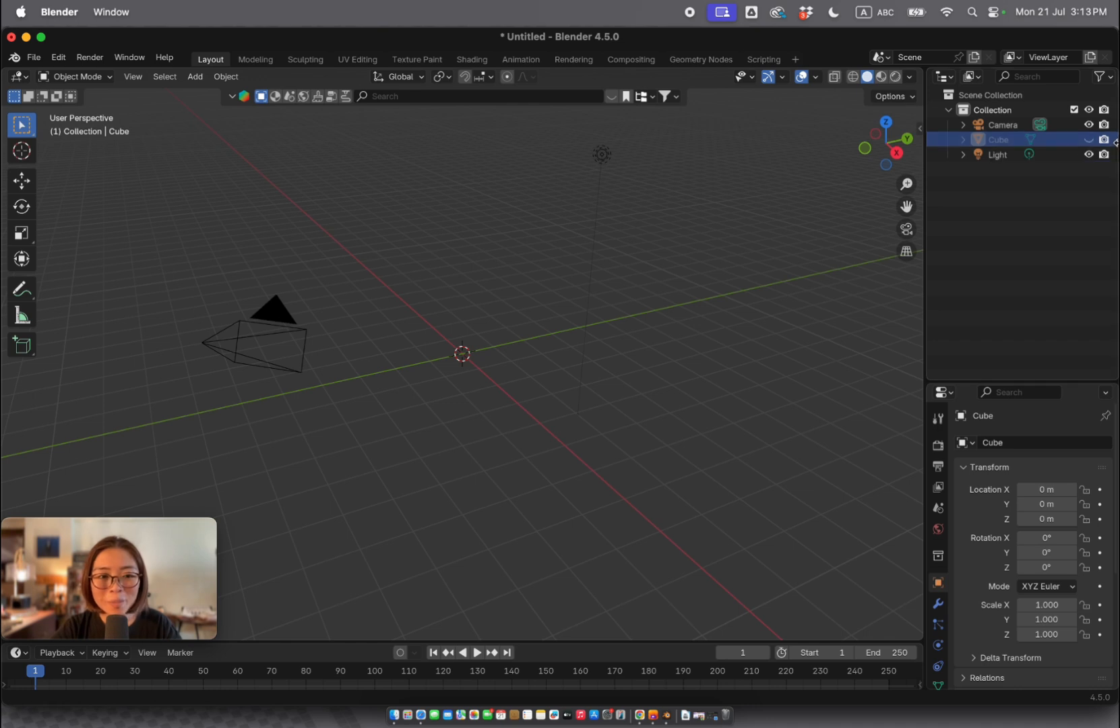
{"action": "left_click", "coordinate": [1089, 139]}
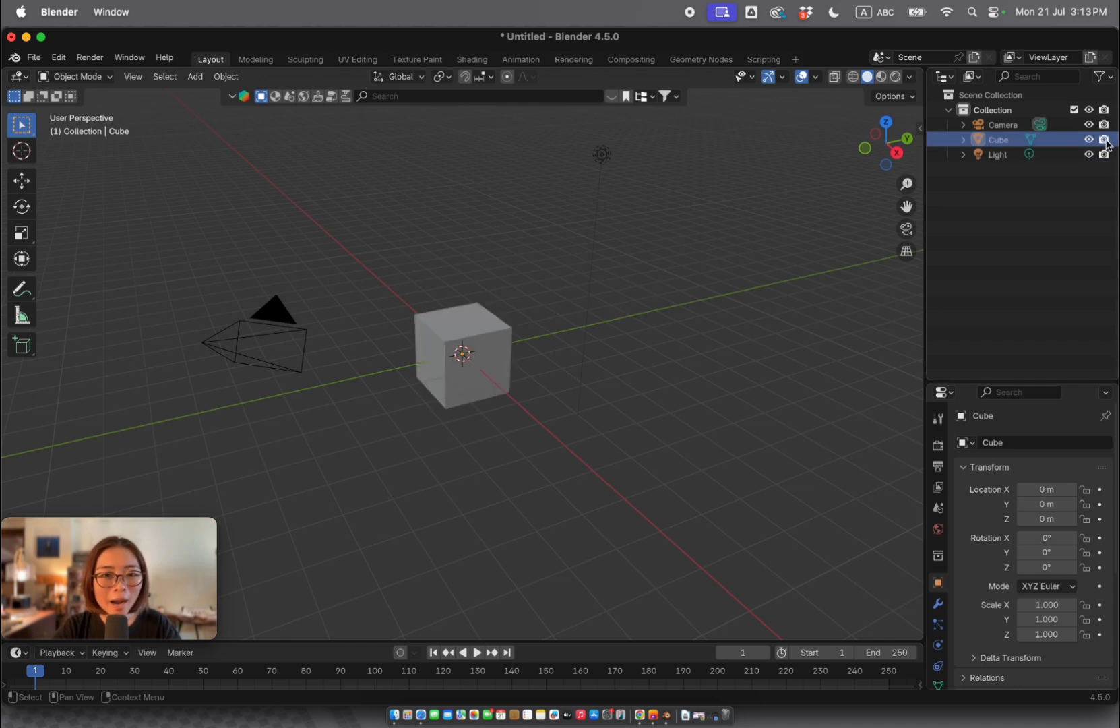
{"action": "left_click", "coordinate": [1103, 139]}
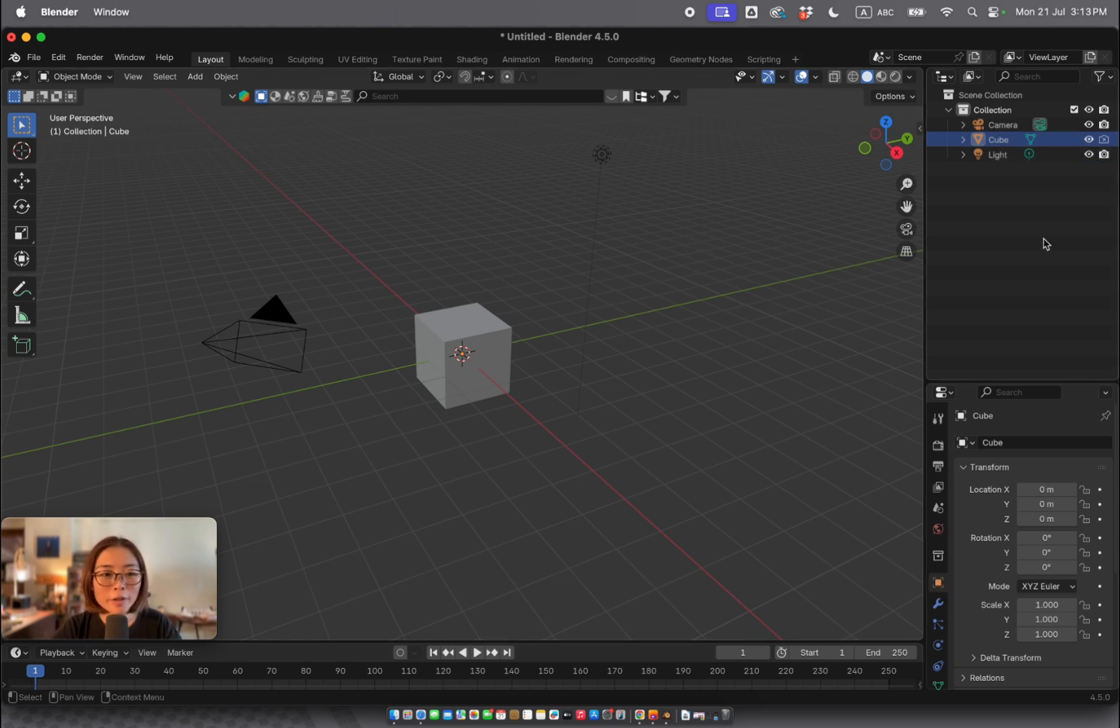
{"action": "left_click", "coordinate": [1104, 140]}
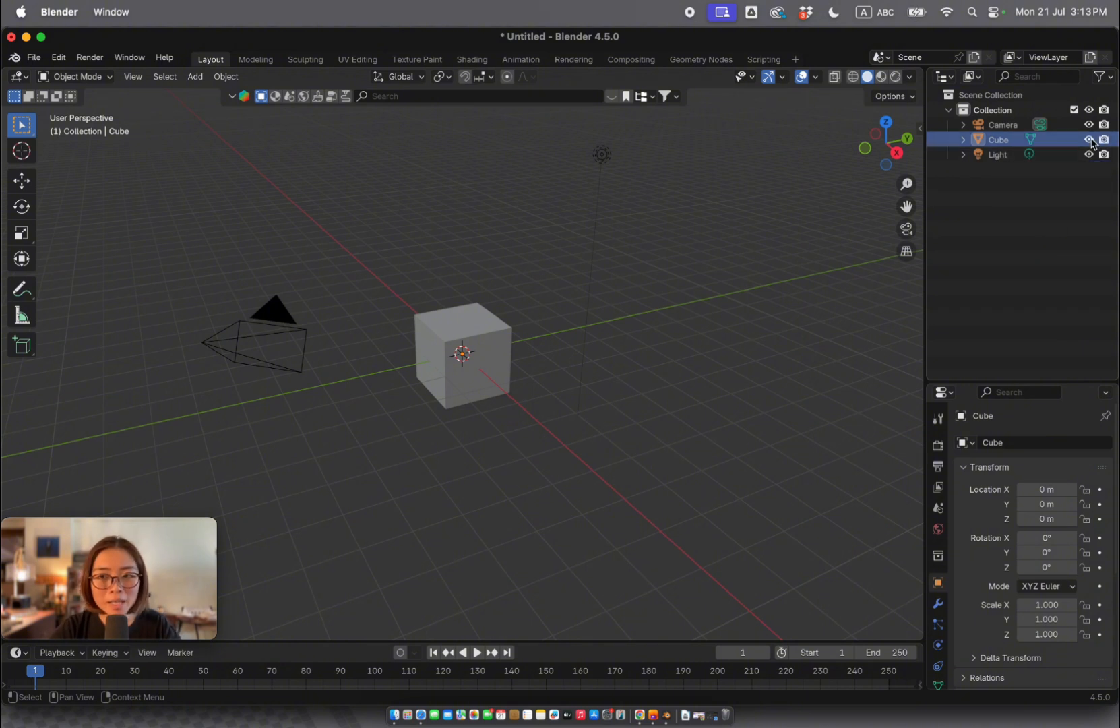
{"action": "left_click", "coordinate": [1088, 140]}
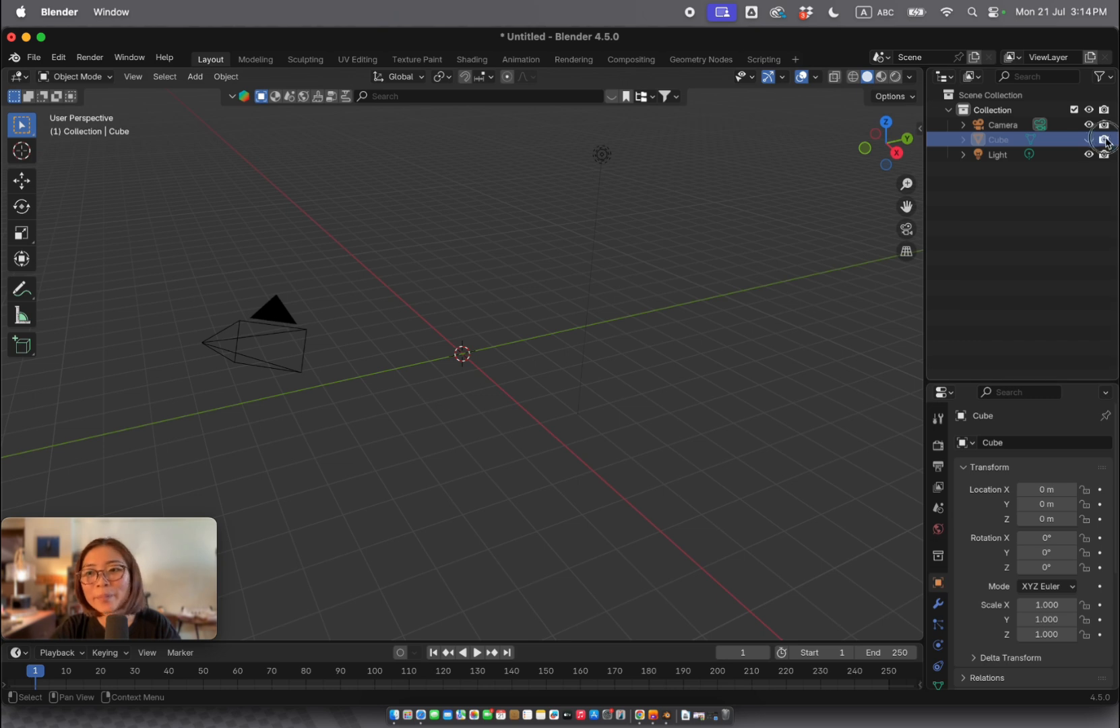
{"action": "left_click", "coordinate": [1088, 140]}
Shrink the Outliner to give the Properties editor more room, and set the timeline's current frame to 0
{"action": "left_click_drag", "start_coordinate": [1004, 382], "coordinate": [1007, 190]}
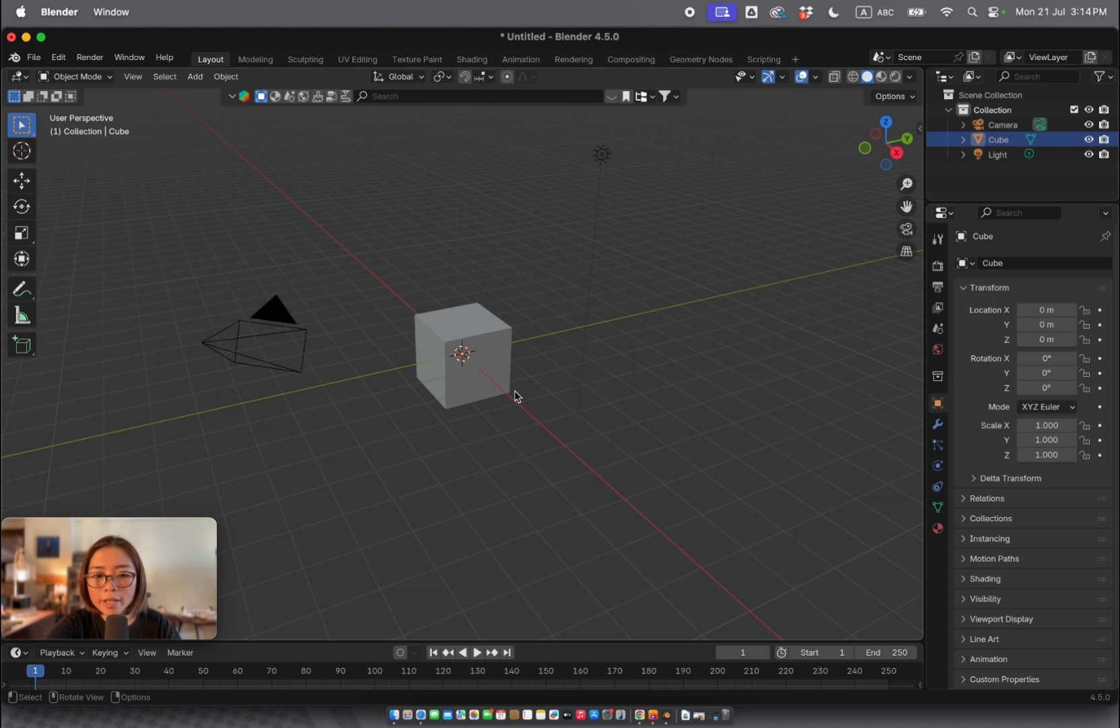
{"action": "middle_click_drag", "start_coordinate": [514, 391], "coordinate": [271, 565]}
{"action": "mouse_move", "coordinate": [36, 672]}
{"action": "left_mouse_down"}
{"action": "mouse_move", "coordinate": [450, 671]}
{"action": "mouse_move", "coordinate": [34, 660]}
{"action": "left_mouse_up"}
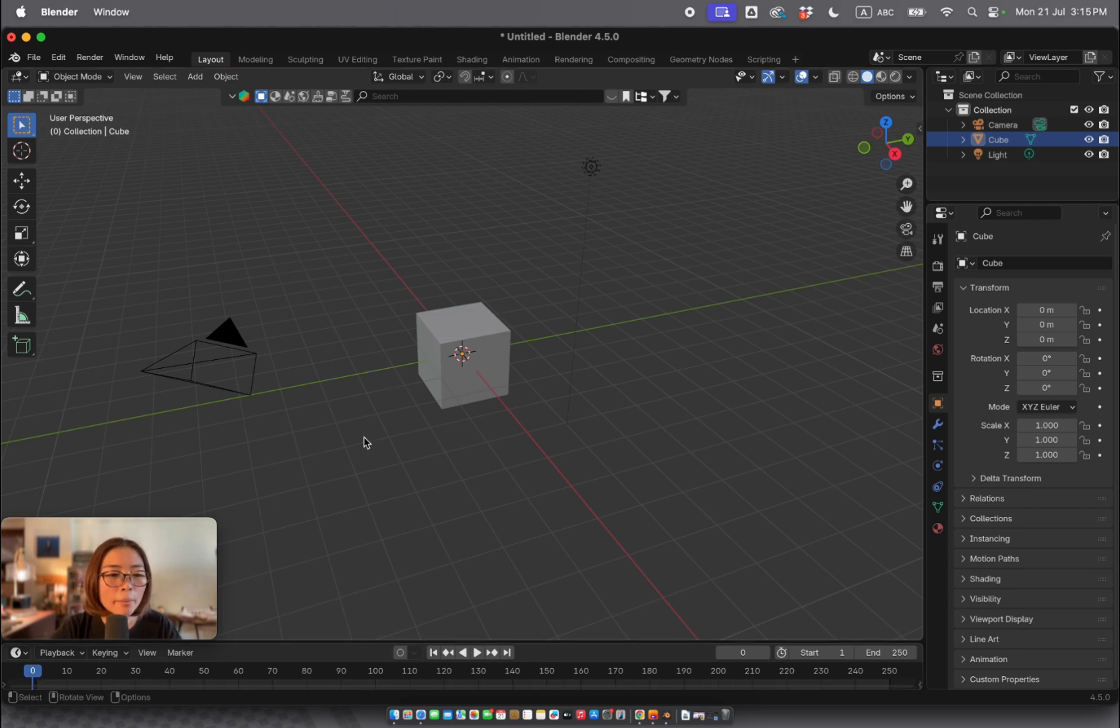
Select the cube and display its object context commands and their search, closing them without running a command
{"action": "left_click", "coordinate": [461, 386]}
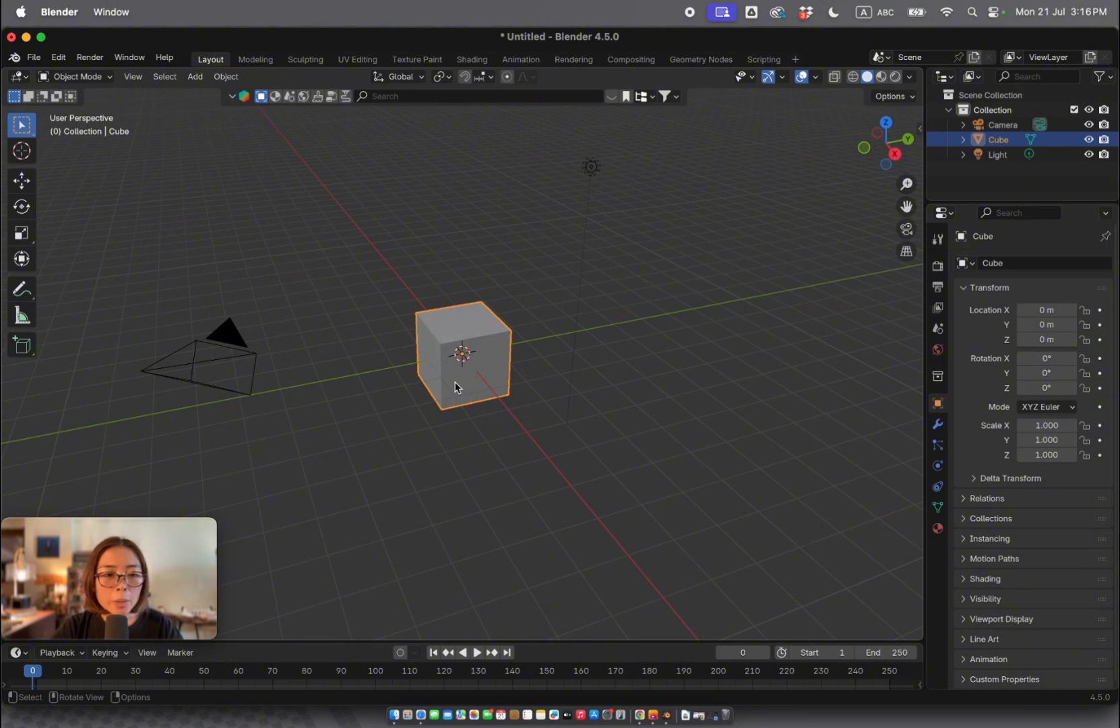
{"action": "right_click", "coordinate": [454, 386]}
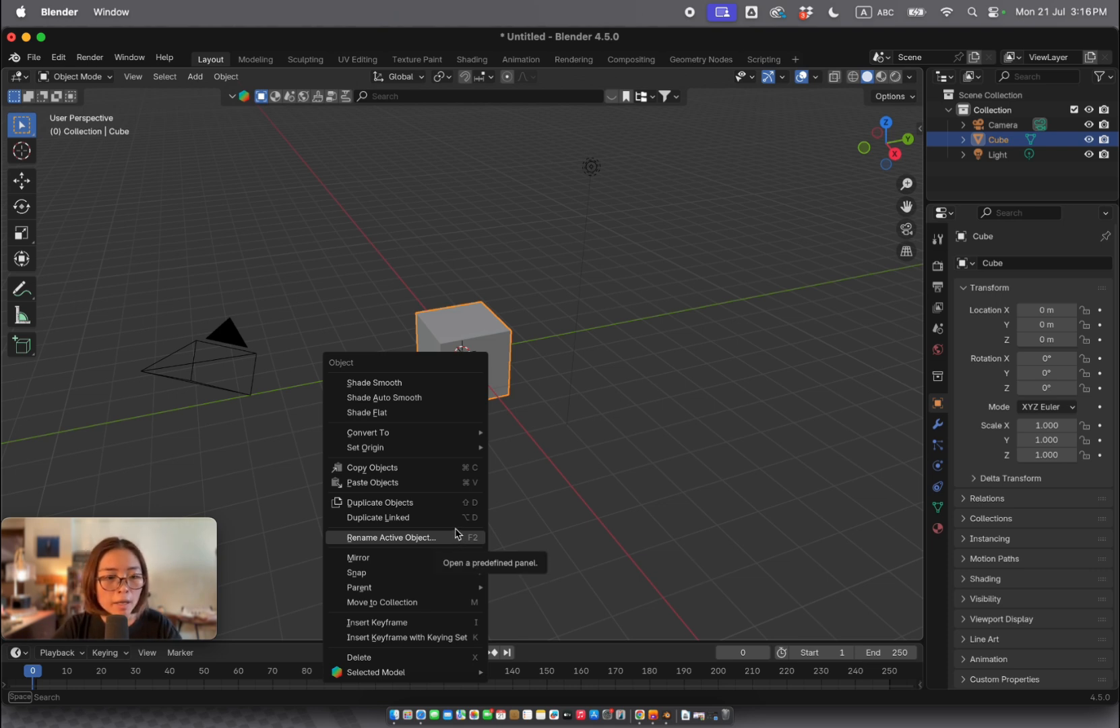
{"action": "right_click", "coordinate": [455, 326]}
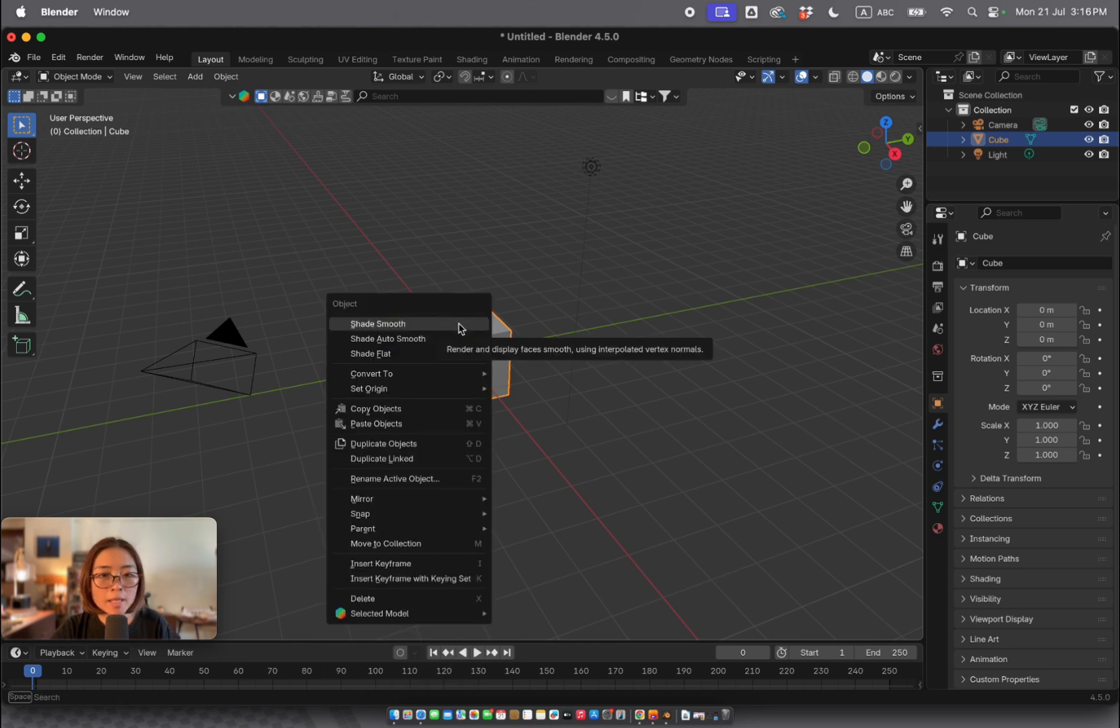
{"action": "key", "text": "space"}
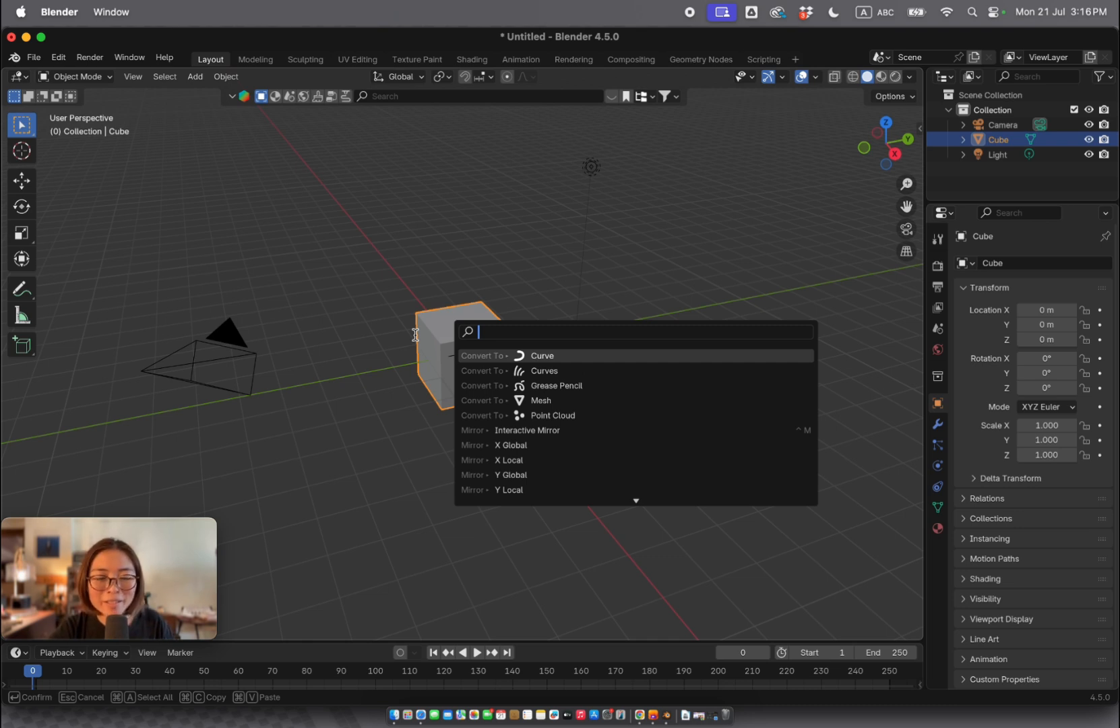
{"action": "key", "text": "Escape"}
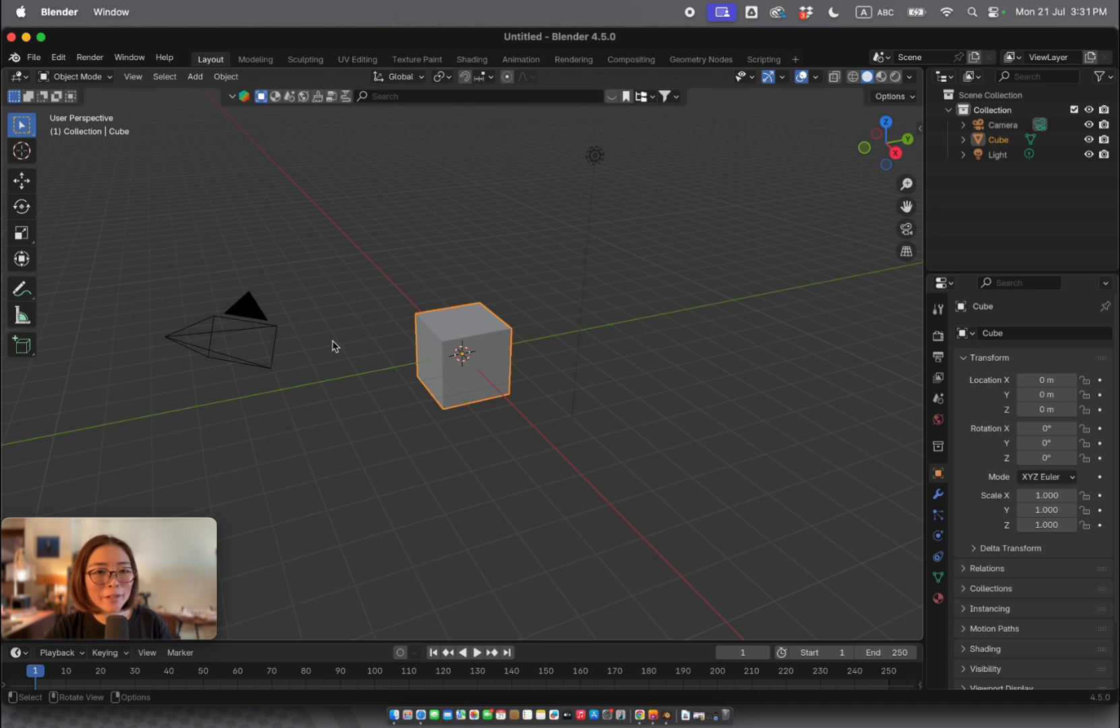
Compare the Move, Rotate, Scale and Transform tool gizmos on the cube, ending with the Move tool active
{"action": "left_click", "coordinate": [22, 181]}
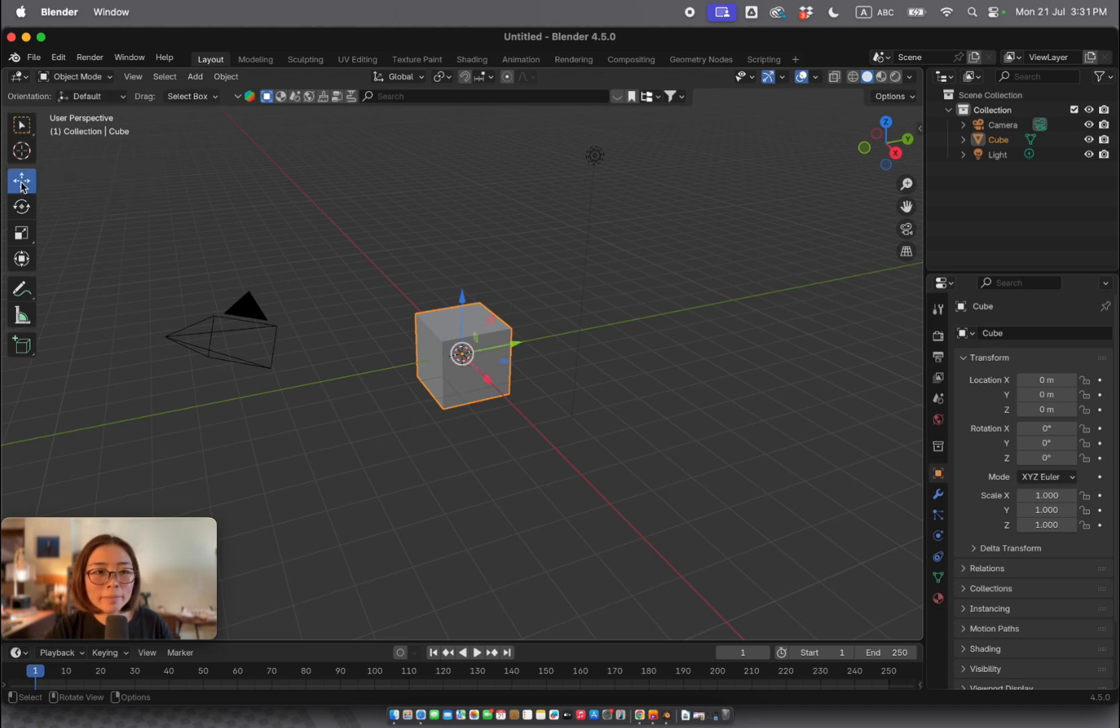
{"action": "left_click", "coordinate": [22, 211]}
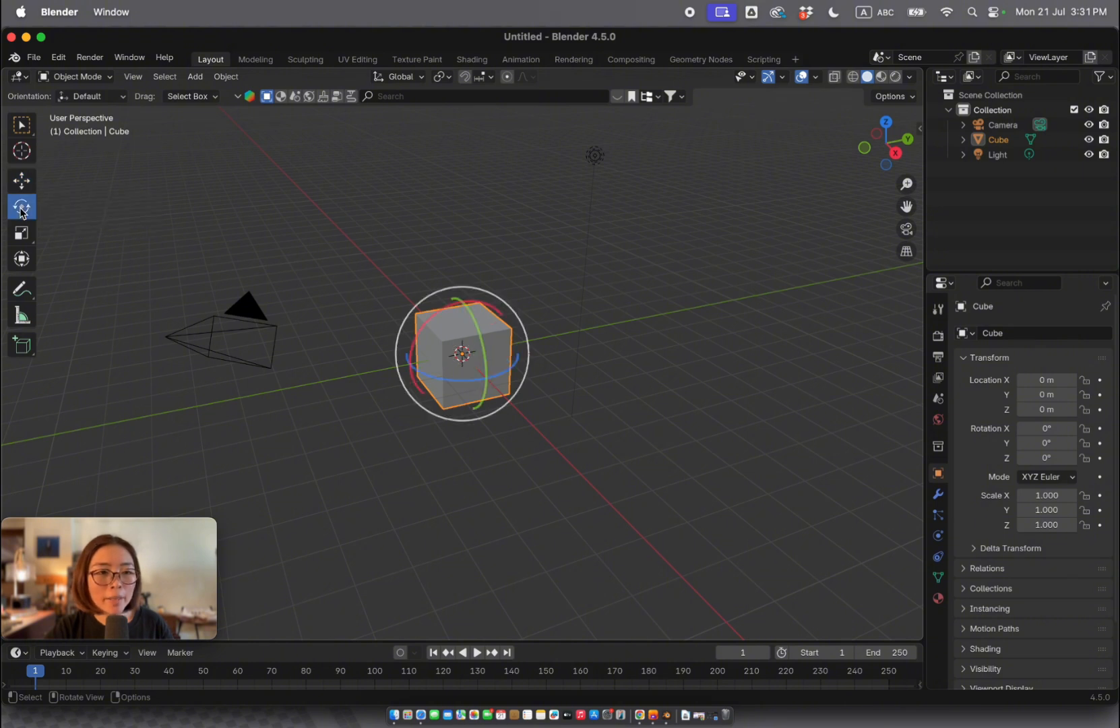
{"action": "left_click", "coordinate": [20, 234]}
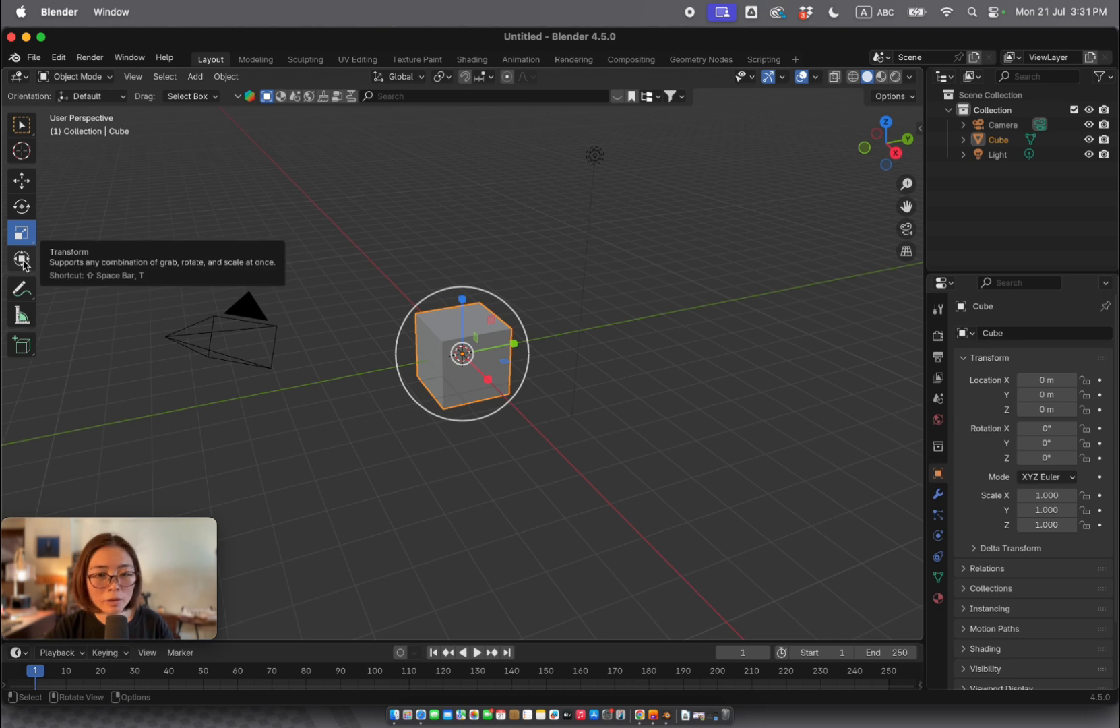
{"action": "left_click", "coordinate": [22, 260]}
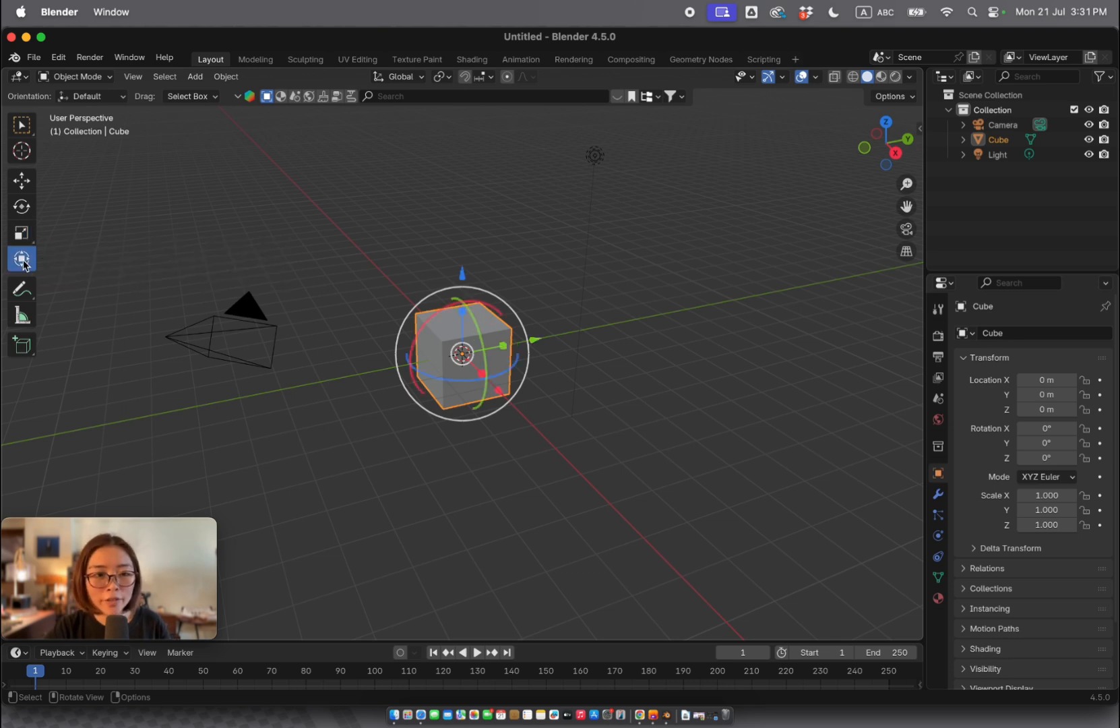
{"action": "left_click", "coordinate": [22, 180]}
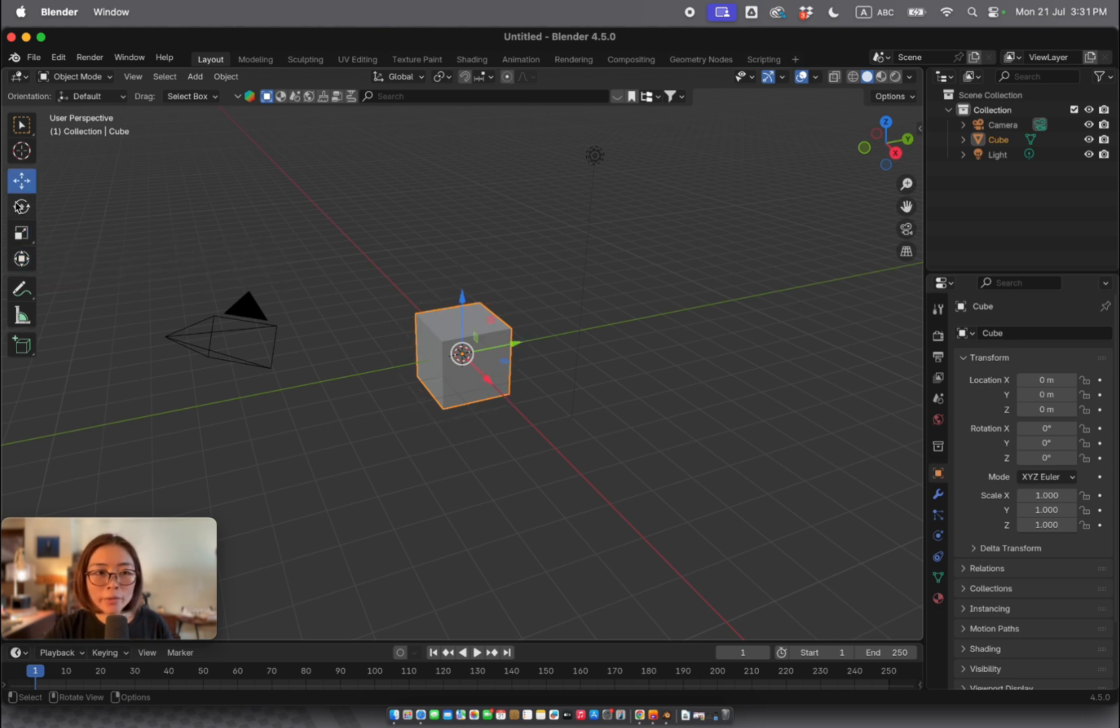
{"action": "left_click", "coordinate": [21, 208]}
{"action": "left_click", "coordinate": [21, 233]}
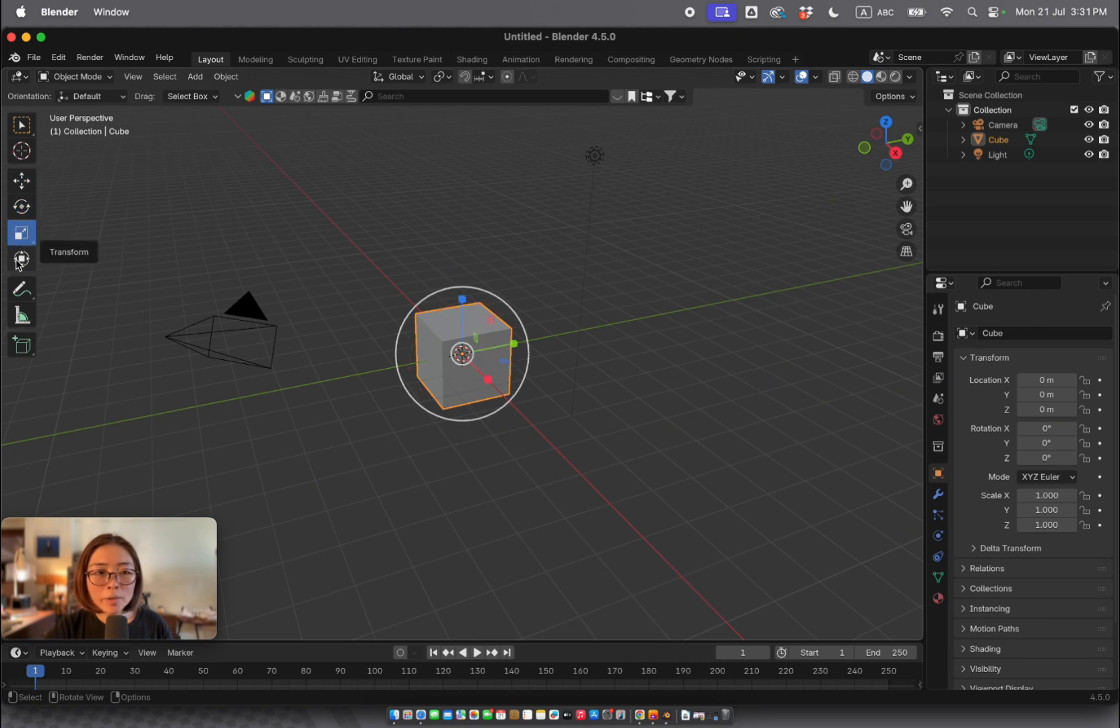
{"action": "left_click", "coordinate": [22, 259]}
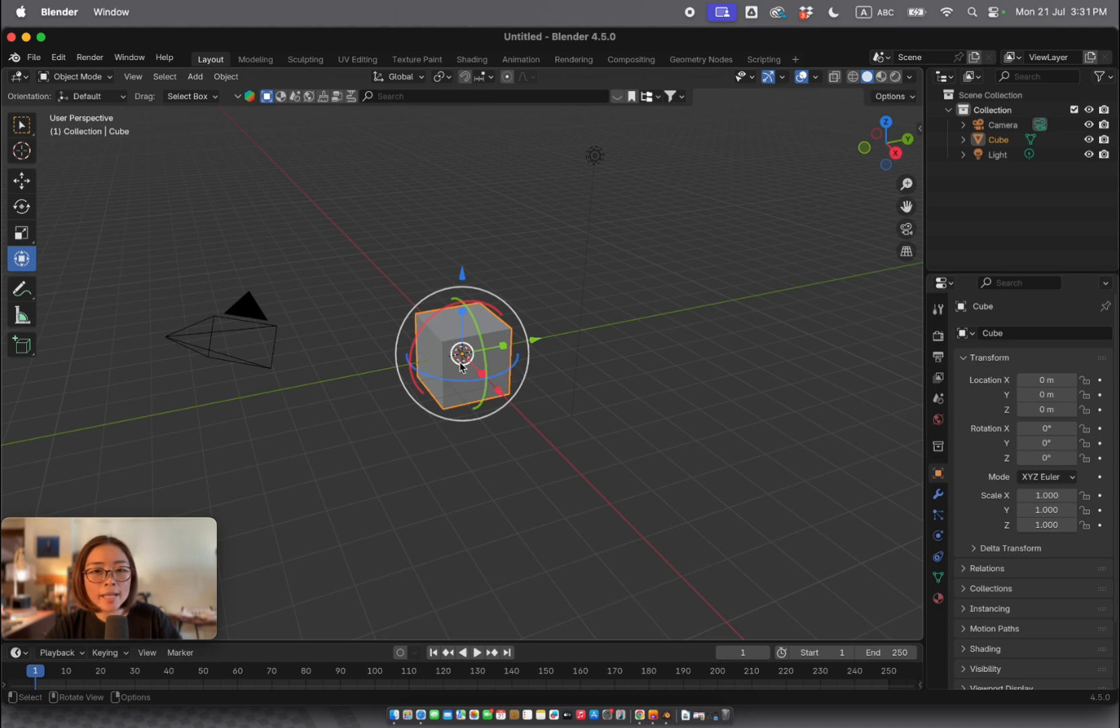
{"action": "left_click", "coordinate": [29, 193]}
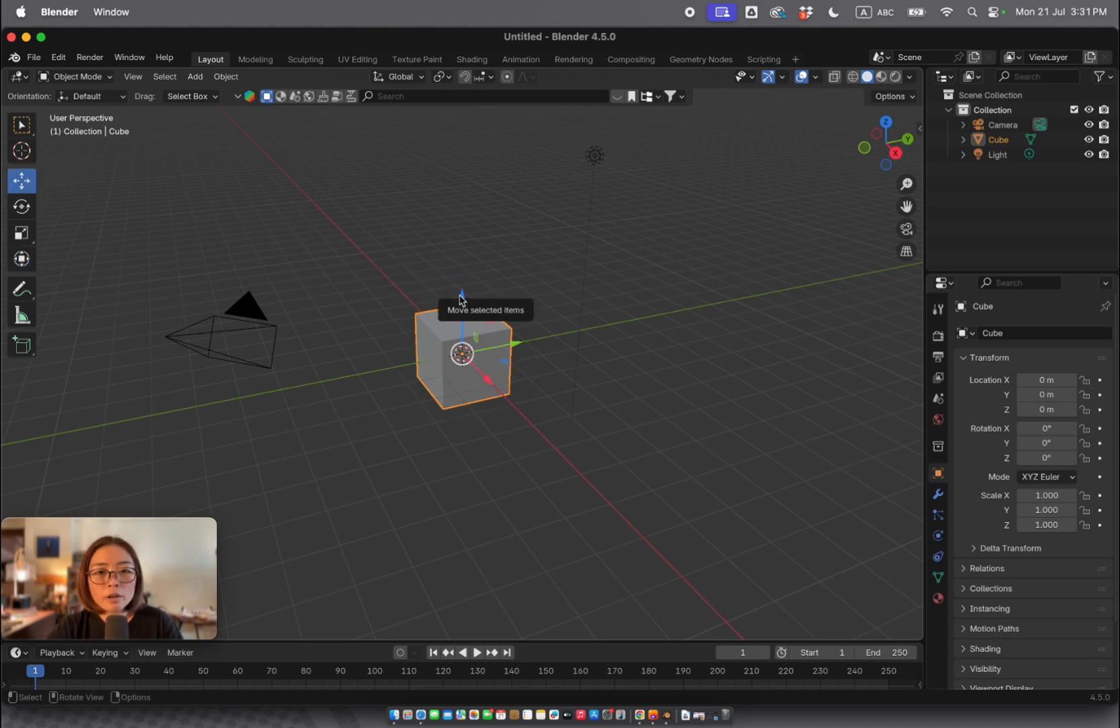
Try moving the cube with the Move gizmo's axis handles, ending by clearing its location
{"action": "left_click_drag", "start_coordinate": [464, 304], "coordinate": [440, 289]}
{"action": "left_click_drag", "start_coordinate": [512, 336], "coordinate": [462, 340]}
{"action": "right_click", "coordinate": [465, 350]}
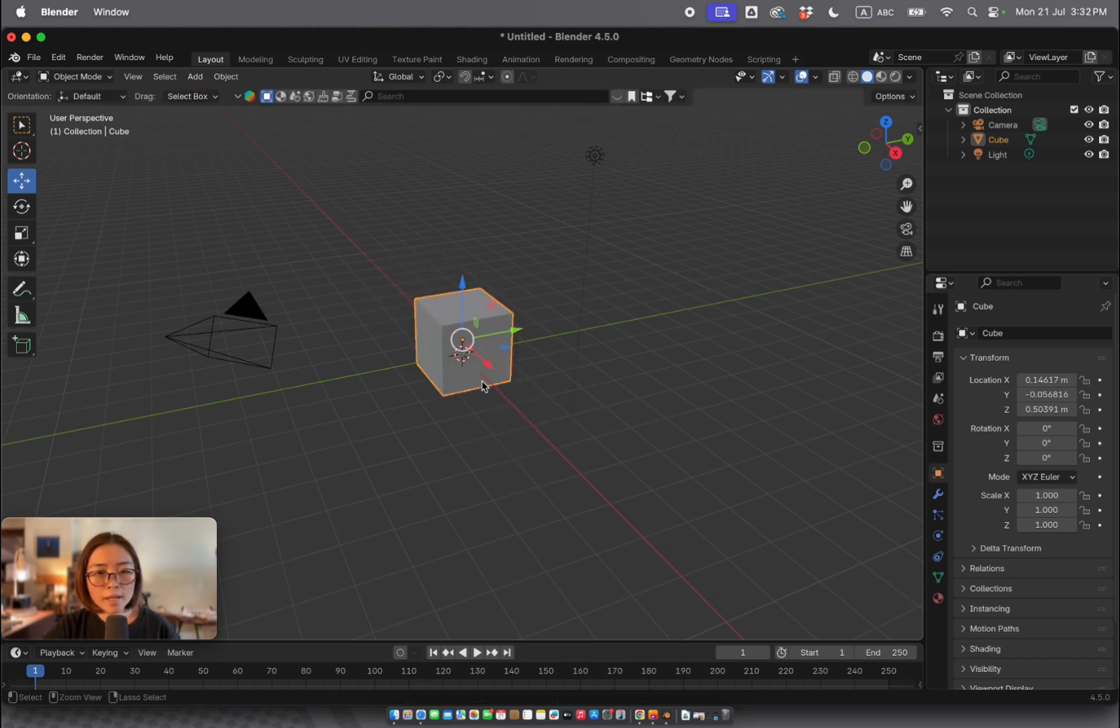
{"action": "key", "text": "alt+g"}
Try rotating and scaling the cube with the Rotate and Scale tool gizmos, reverting each change
{"action": "left_click", "coordinate": [22, 206]}
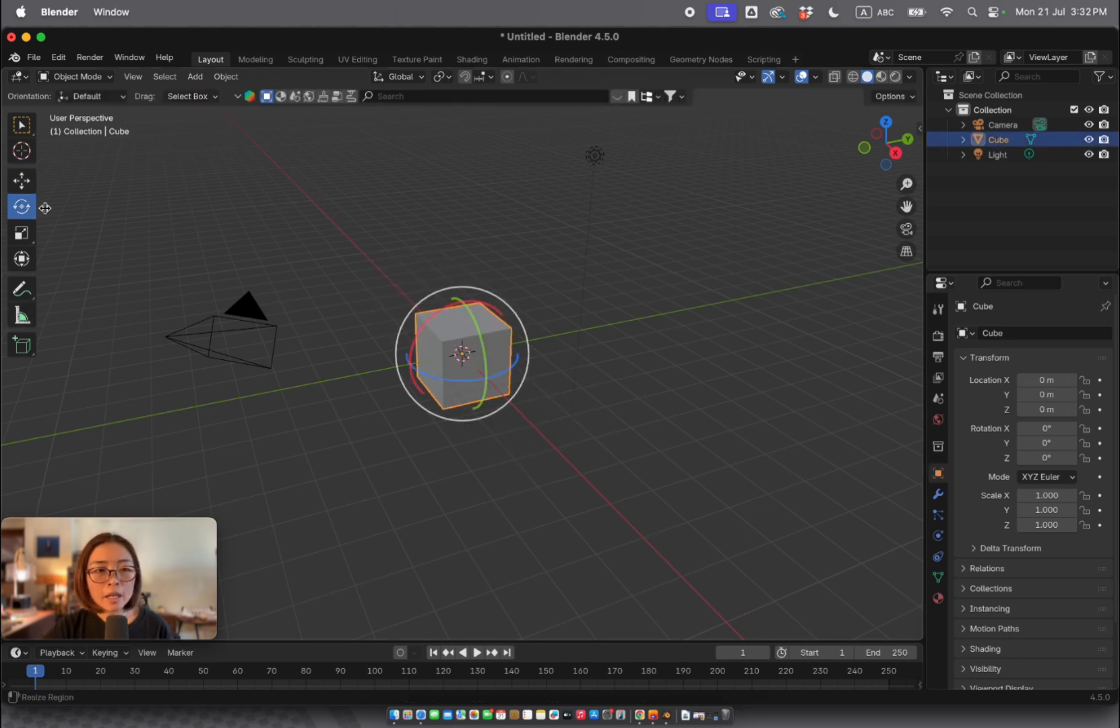
{"action": "left_click_drag", "start_coordinate": [440, 297], "coordinate": [490, 317]}
{"action": "key", "text": "Escape"}
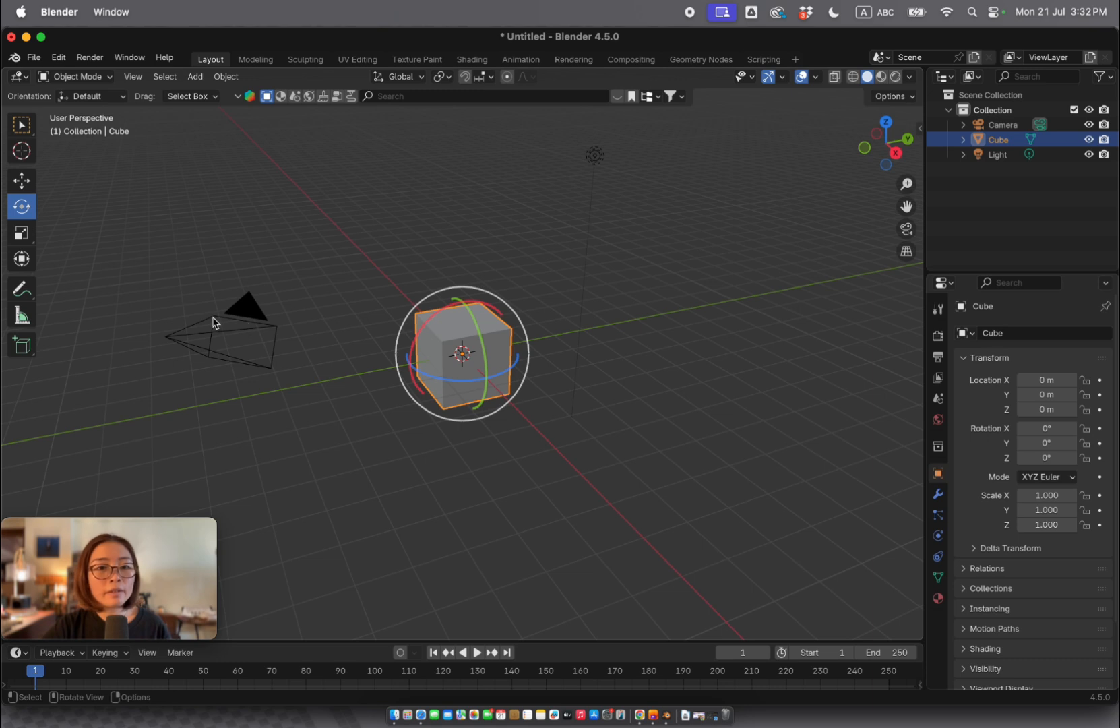
{"action": "left_click", "coordinate": [21, 232]}
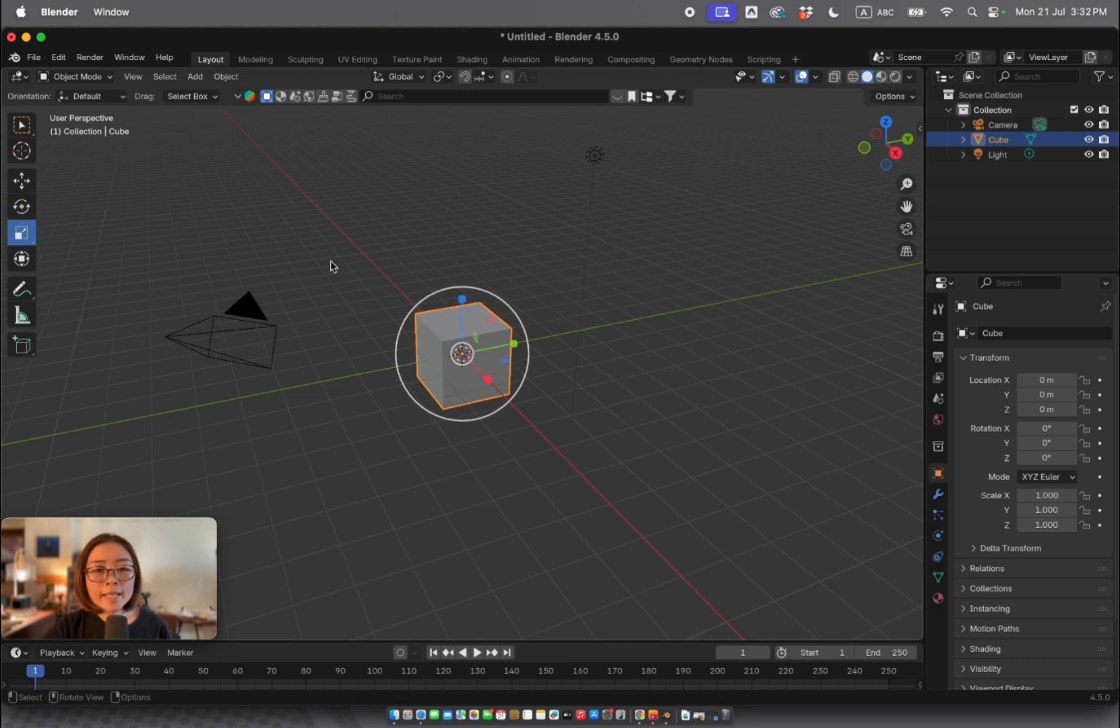
{"action": "left_click_drag", "start_coordinate": [462, 300], "coordinate": [493, 334]}
{"action": "key", "text": "super+z"}
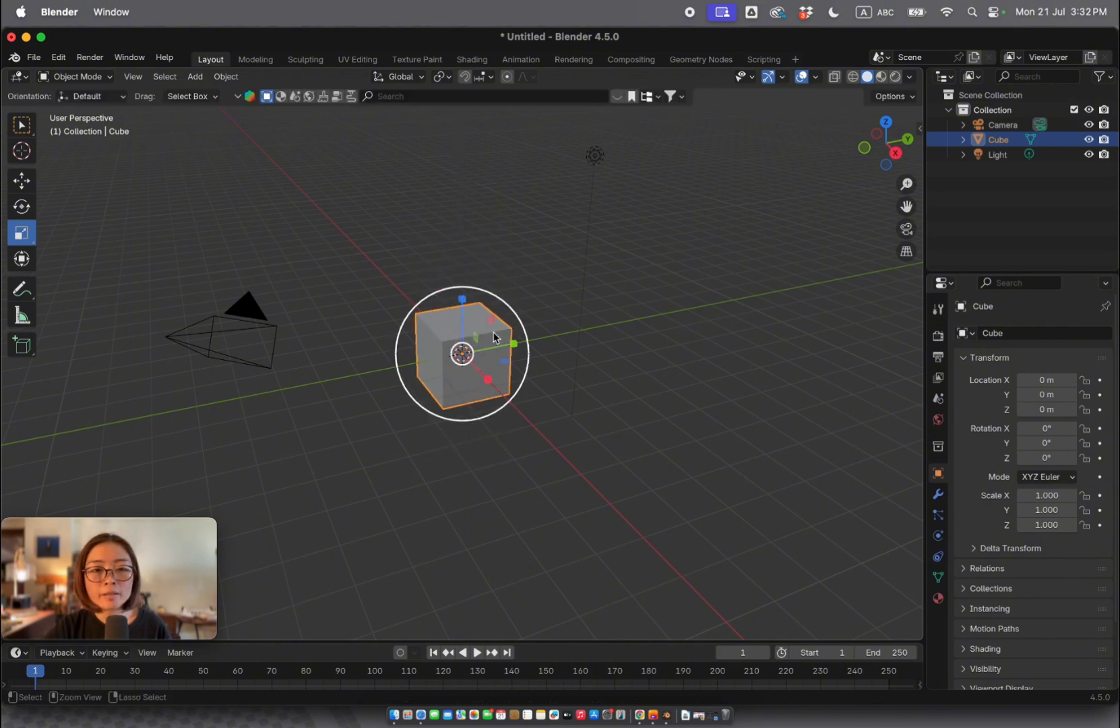
Display the combined Transform gizmo on the cube and return to the Select Box tool
{"action": "left_click", "coordinate": [21, 260]}
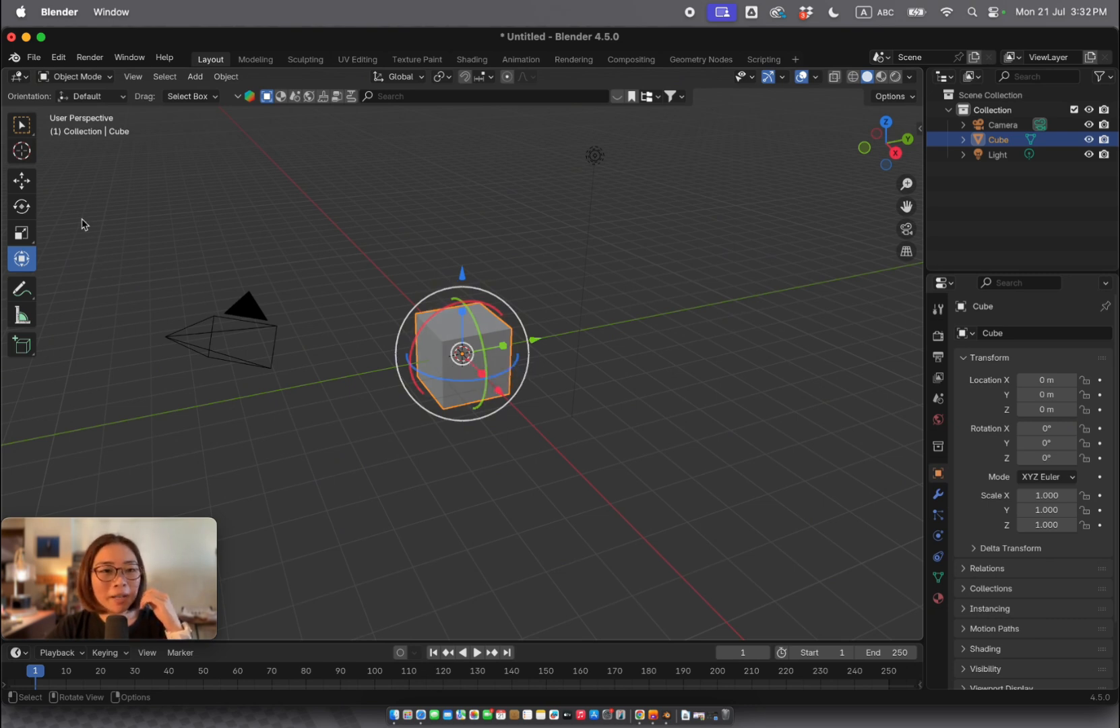
{"action": "left_click", "coordinate": [20, 126]}
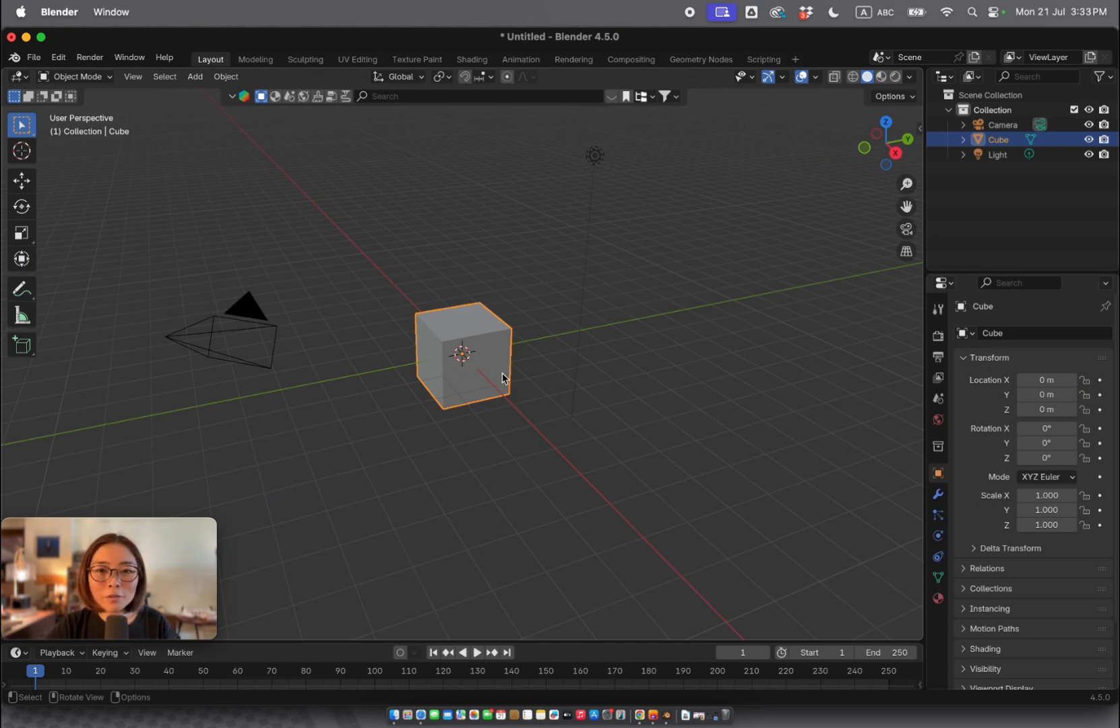
Try free Move, Scale and Rotate operations on the cube without a gizmo, cancelling each one
{"action": "key", "text": "g"}
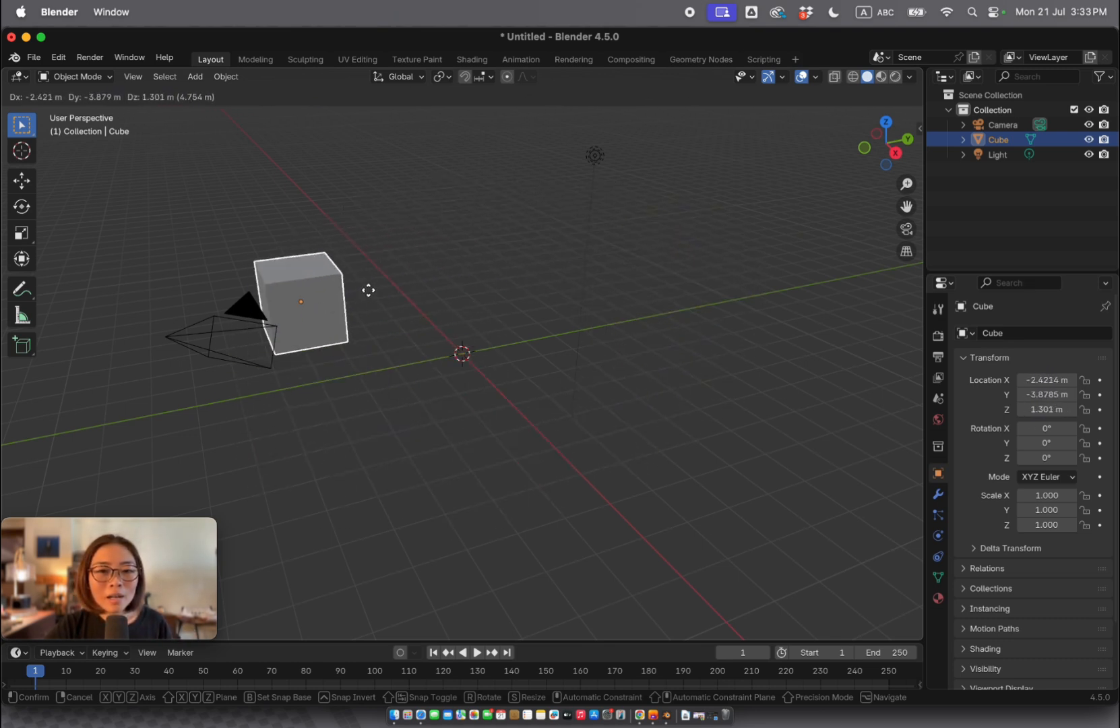
{"action": "right_click", "coordinate": [394, 472]}
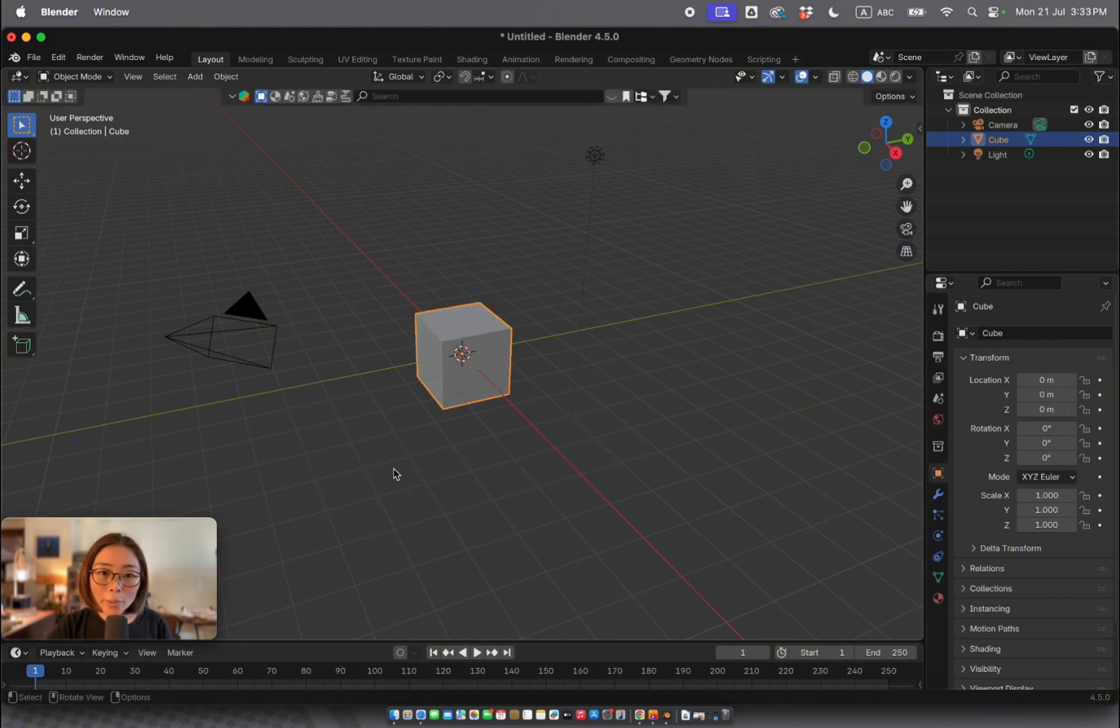
{"action": "key", "text": "s"}
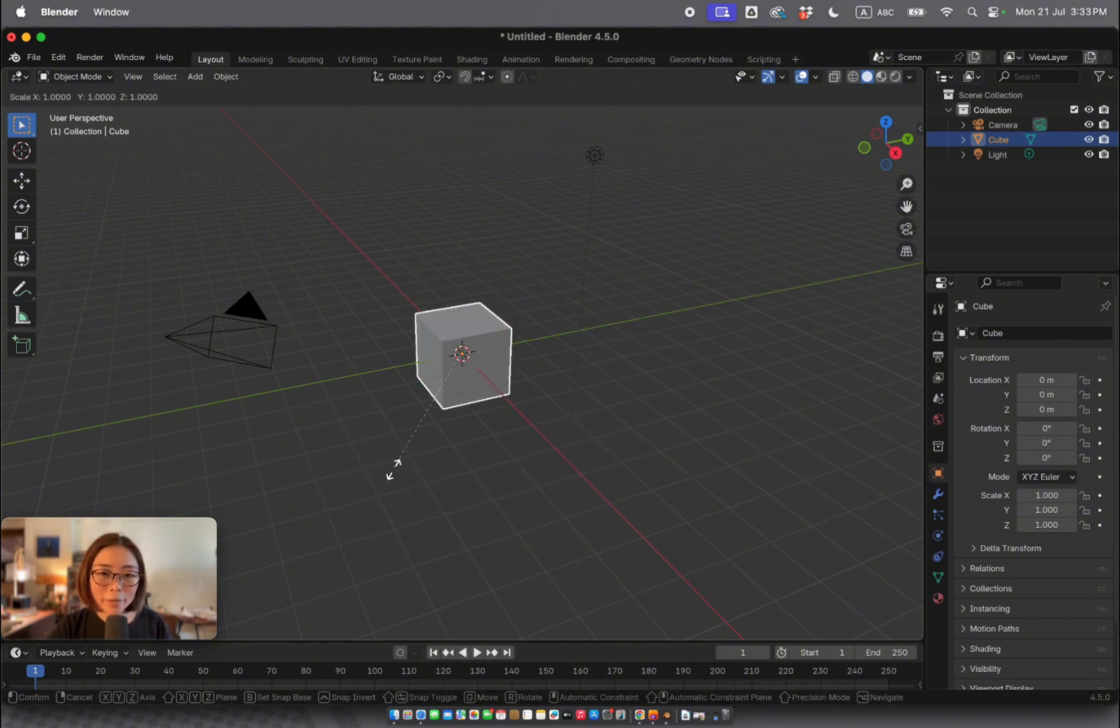
{"action": "right_click", "coordinate": [405, 535]}
{"action": "key", "text": "r"}
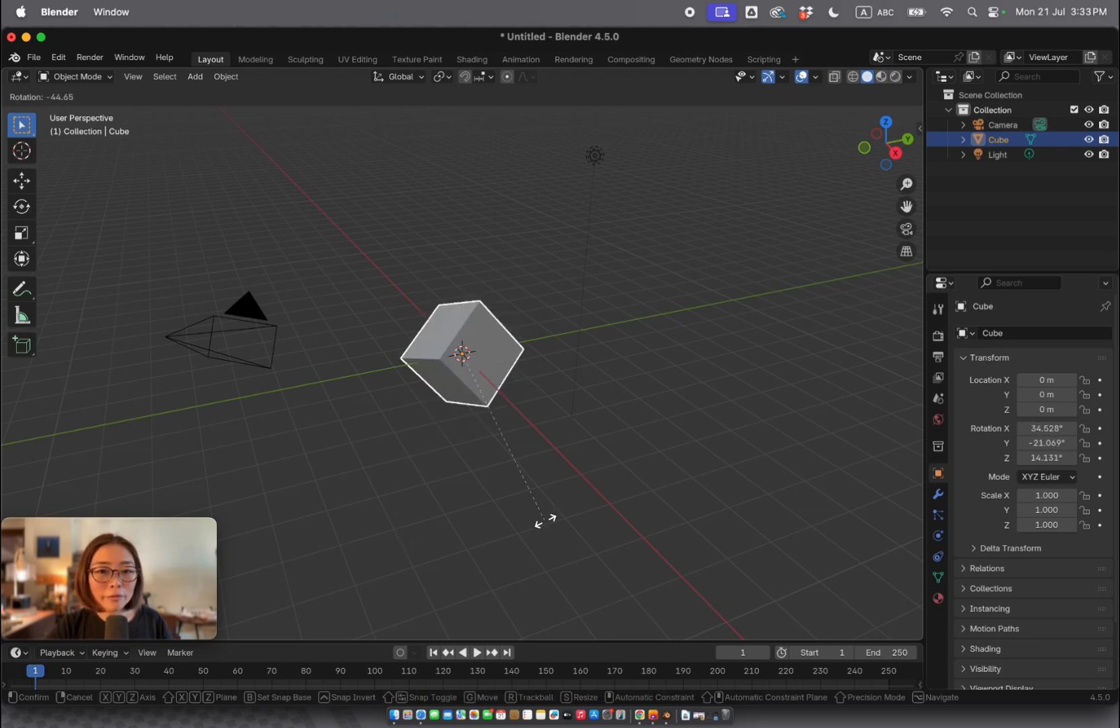
{"action": "right_click", "coordinate": [722, 424]}
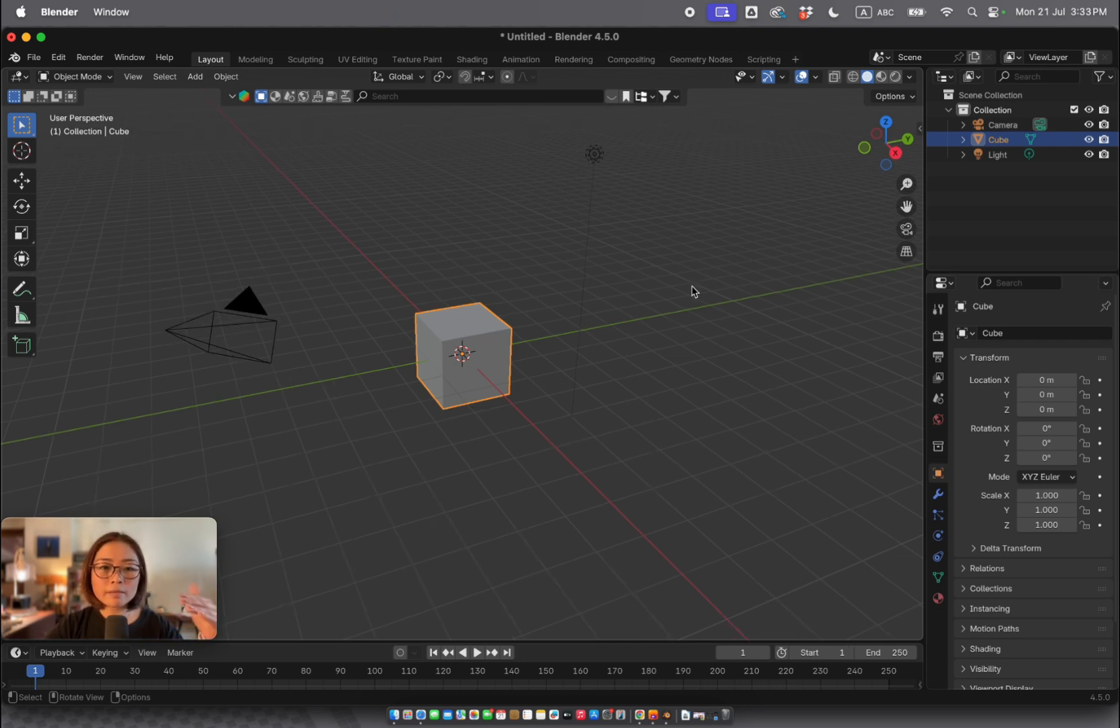
Try moving the cube along the global X axis only, and cancel the move
{"action": "scroll", "coordinate": [587, 378], "scroll_direction": "left", "scroll_amount": 10}
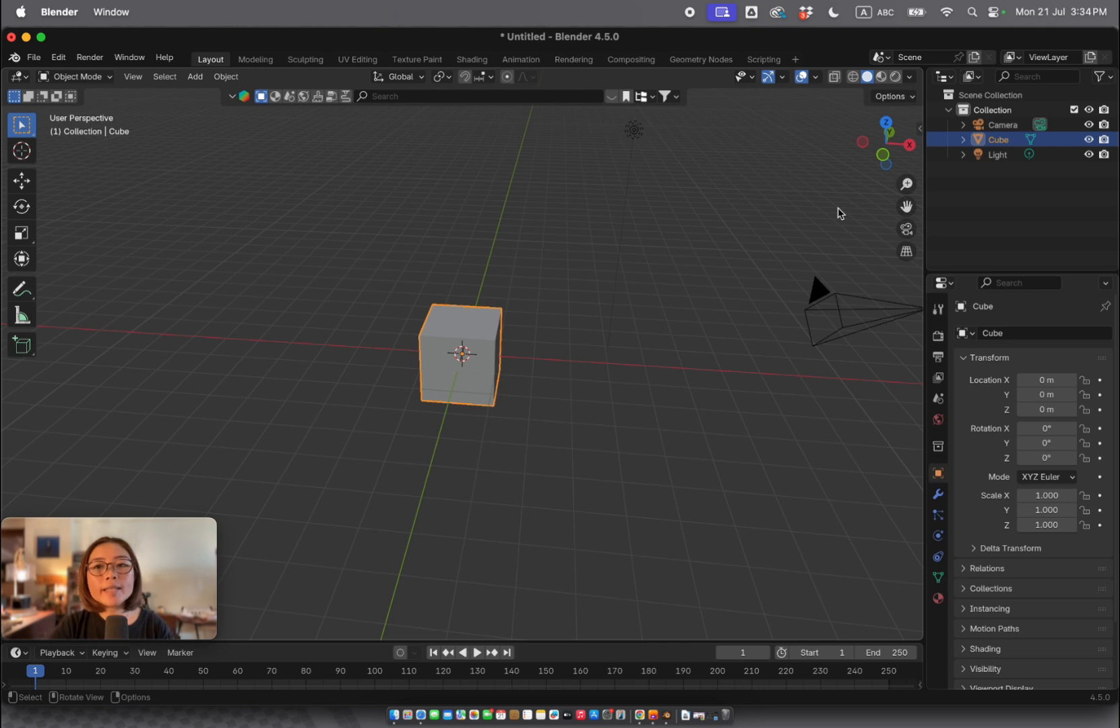
{"action": "scroll", "coordinate": [816, 253], "scroll_direction": "right", "scroll_amount": 5}
{"action": "scroll", "coordinate": [816, 253], "scroll_direction": "down", "scroll_amount": 5}
{"action": "scroll", "coordinate": [816, 253], "scroll_direction": "left", "scroll_amount": 5}
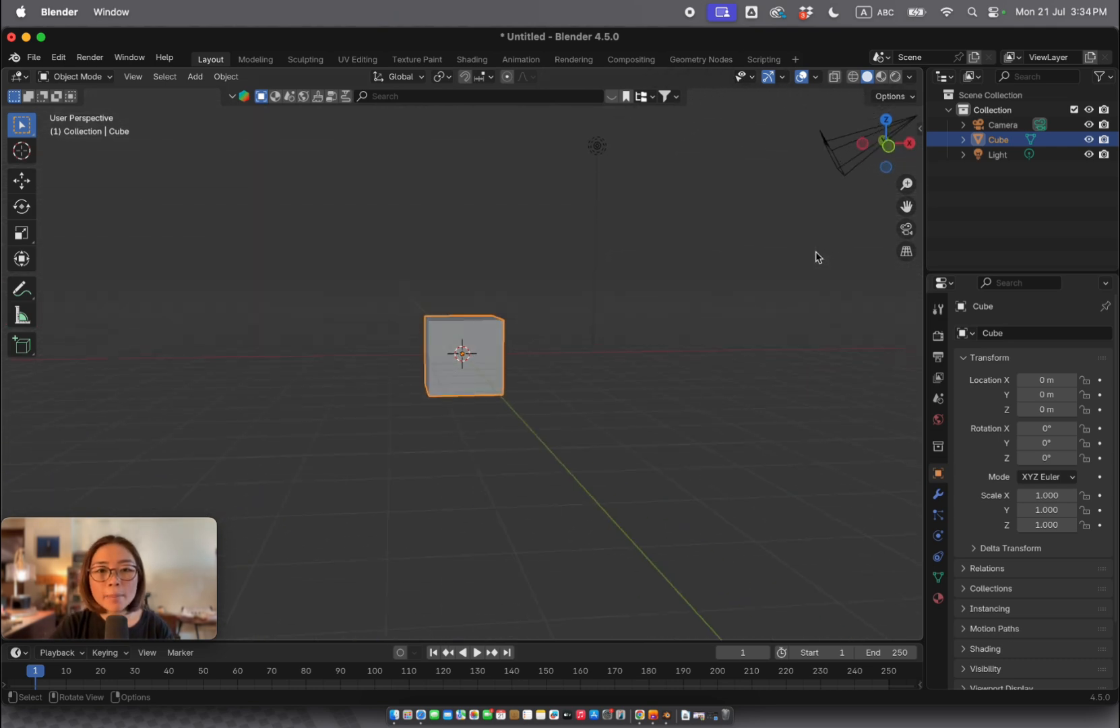
{"action": "scroll", "coordinate": [816, 256], "scroll_direction": "up", "scroll_amount": 5}
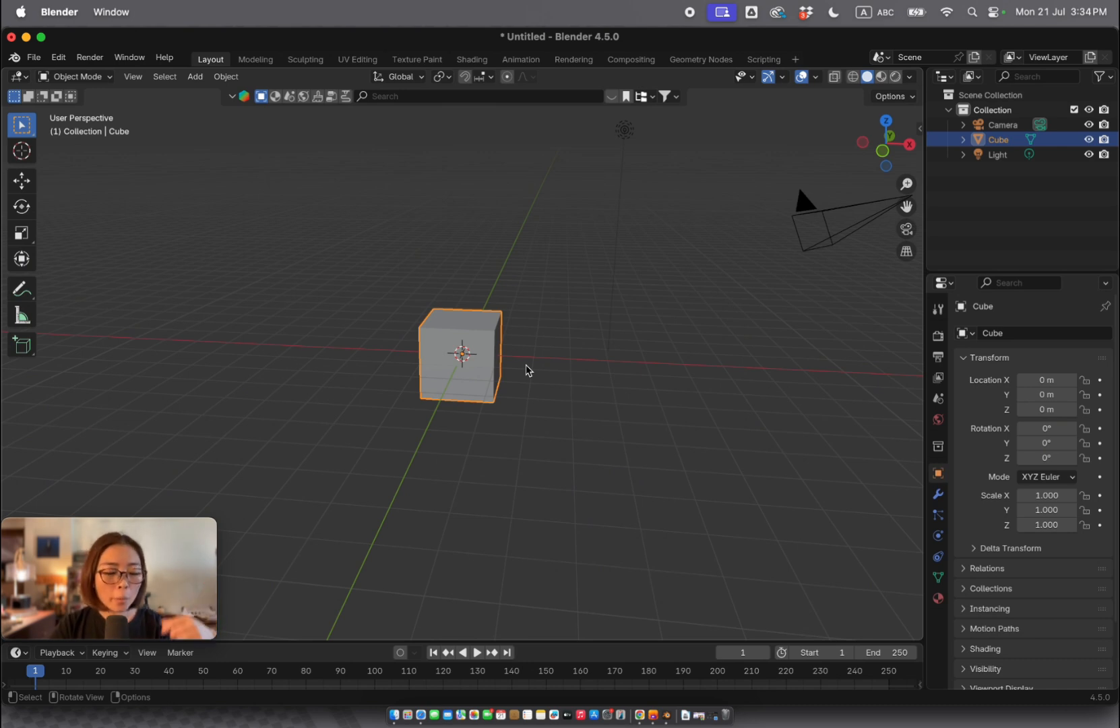
{"action": "key", "text": "g"}
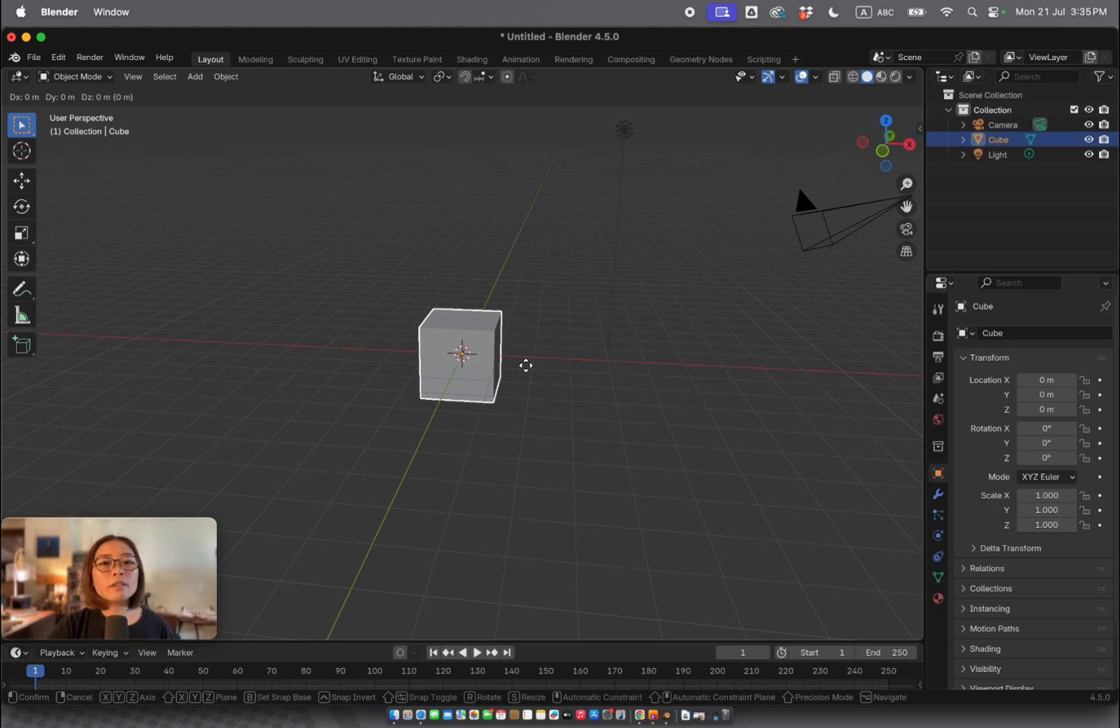
{"action": "key", "text": "x"}
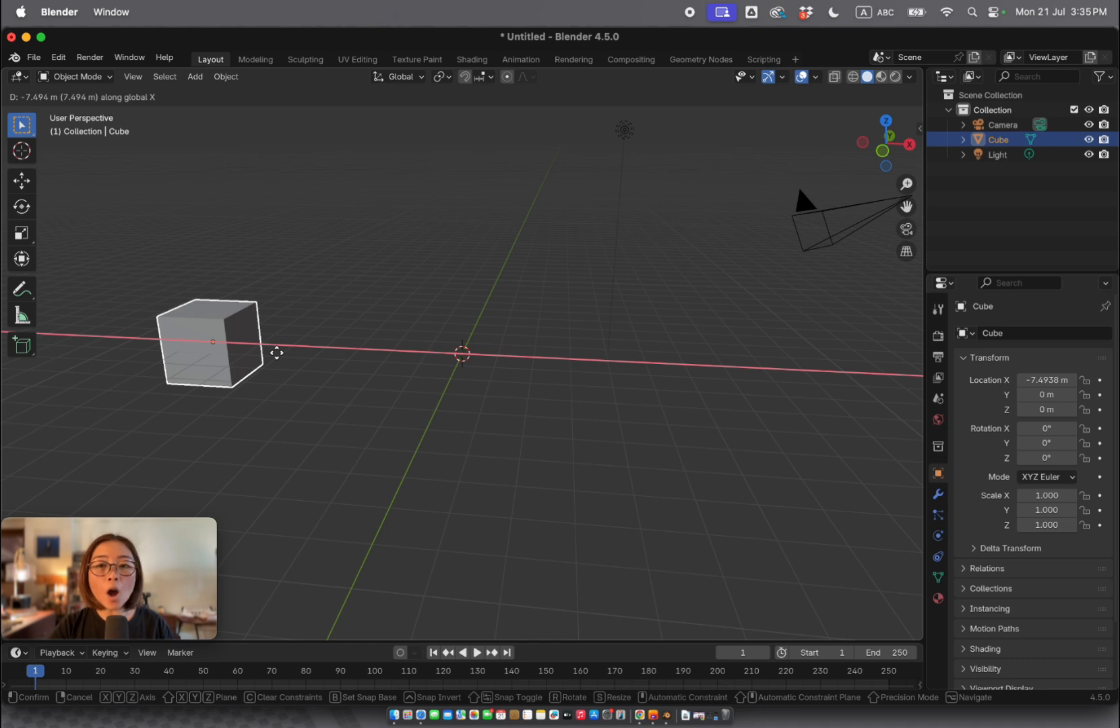
{"action": "key", "text": "Escape"}
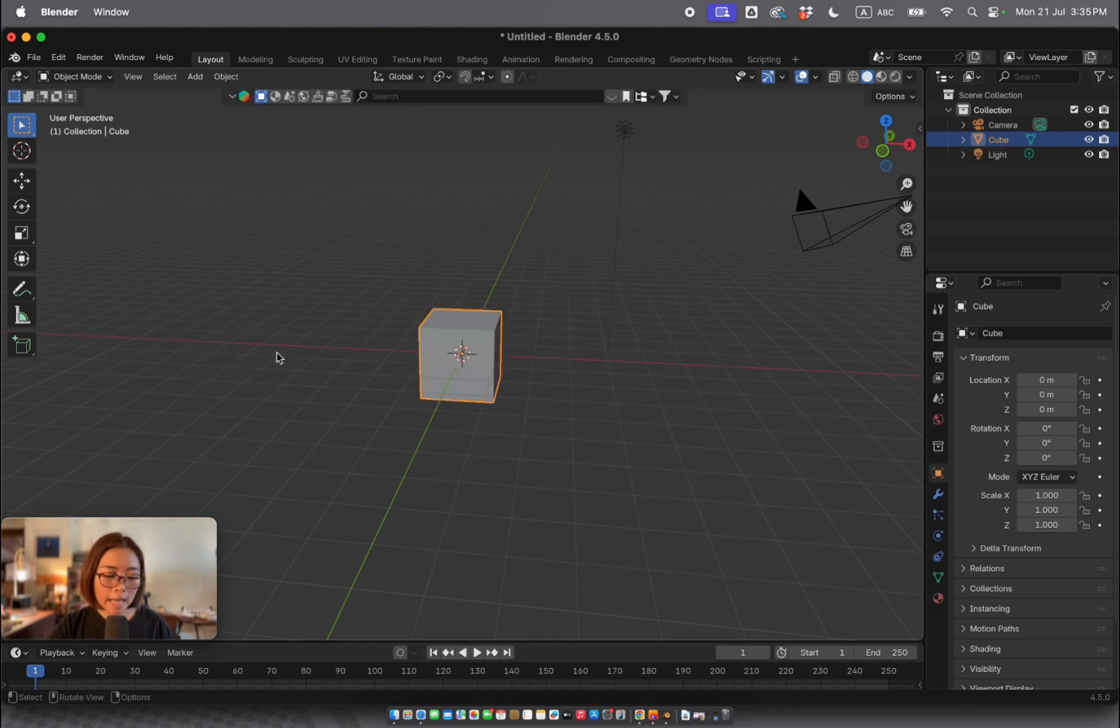
Try moving the cube along the global Y axis and the global Z axis, cancelling both moves
{"action": "key", "text": "g"}
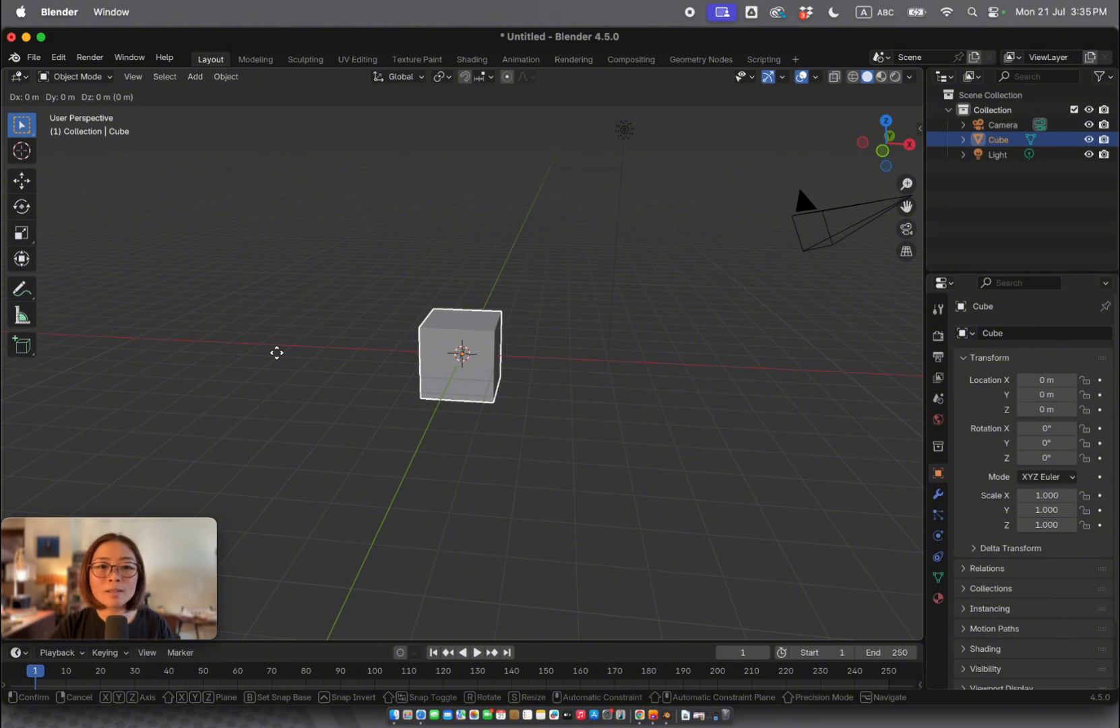
{"action": "key", "text": "y"}
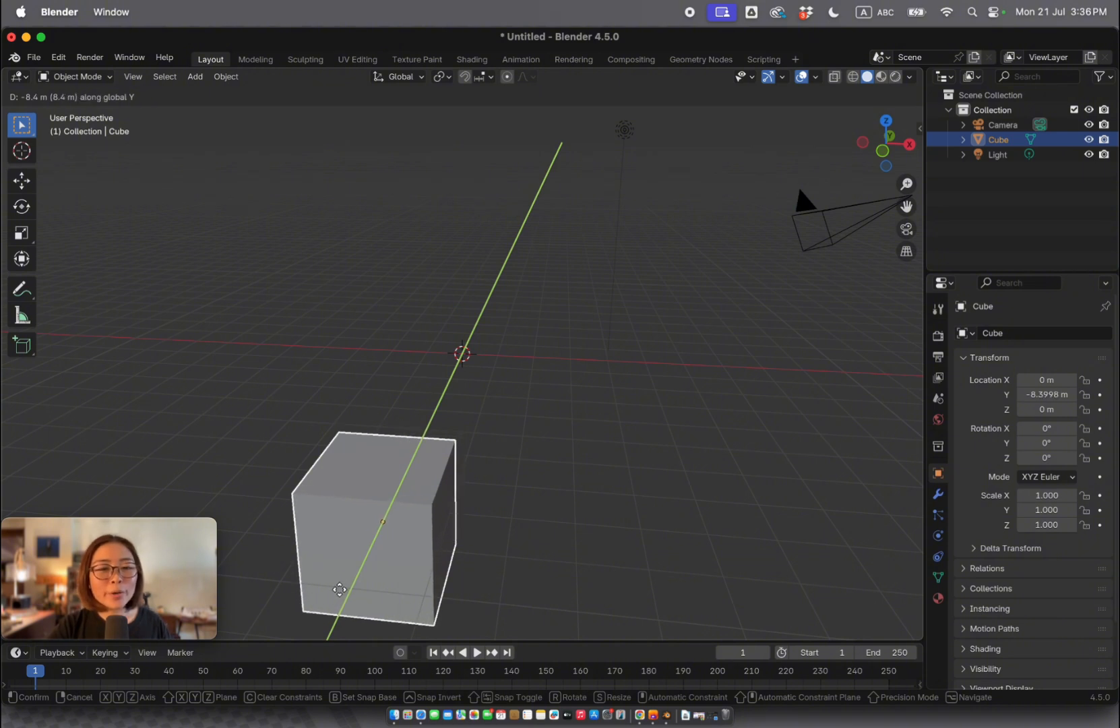
{"action": "key", "text": "Escape"}
{"action": "key", "text": "g"}
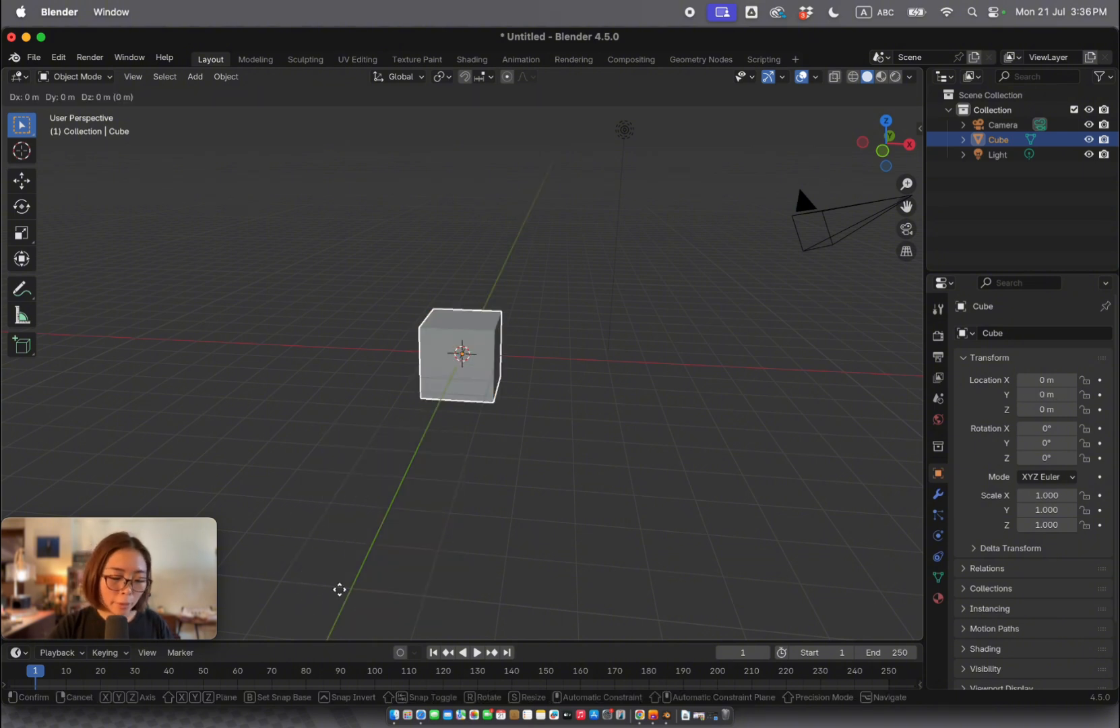
{"action": "key", "text": "z"}
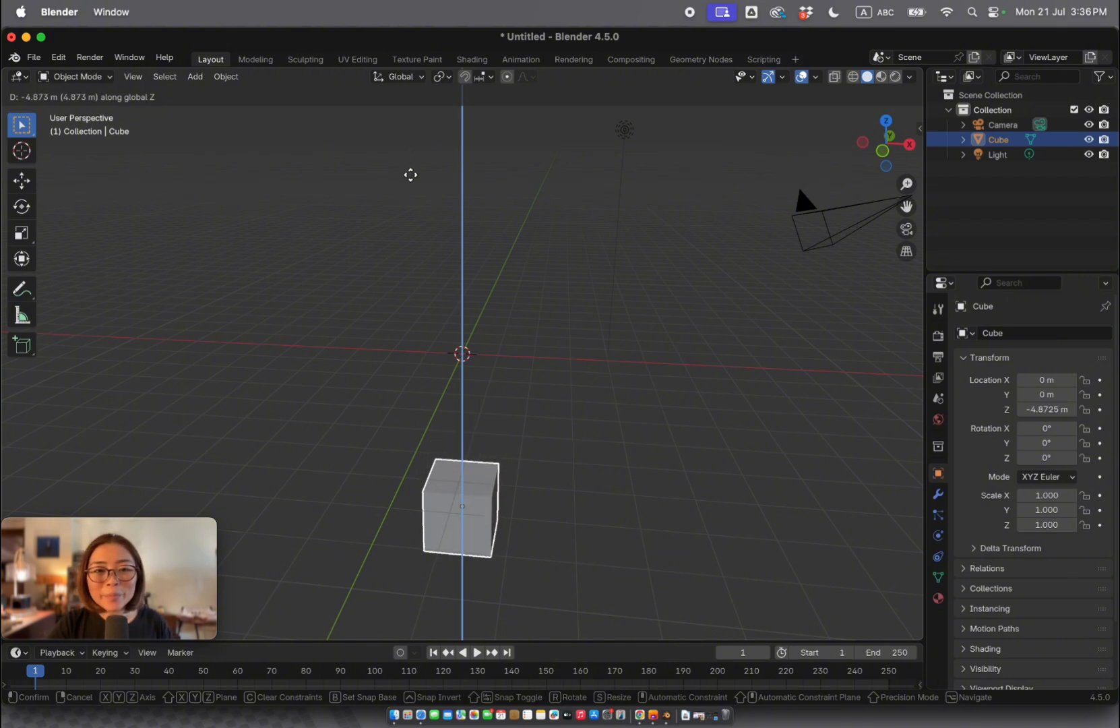
{"action": "key", "text": "Escape"}
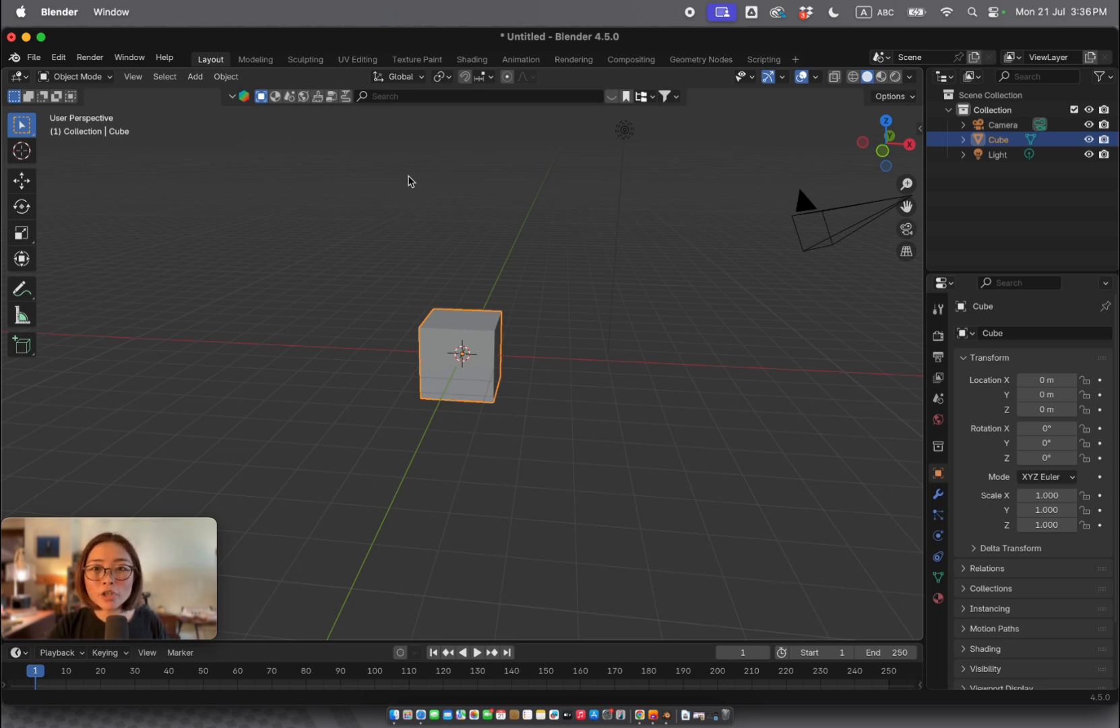
Try rotating the cube around the global Z axis, and cancel the rotation
{"action": "key", "text": "r"}
{"action": "key", "text": "z"}
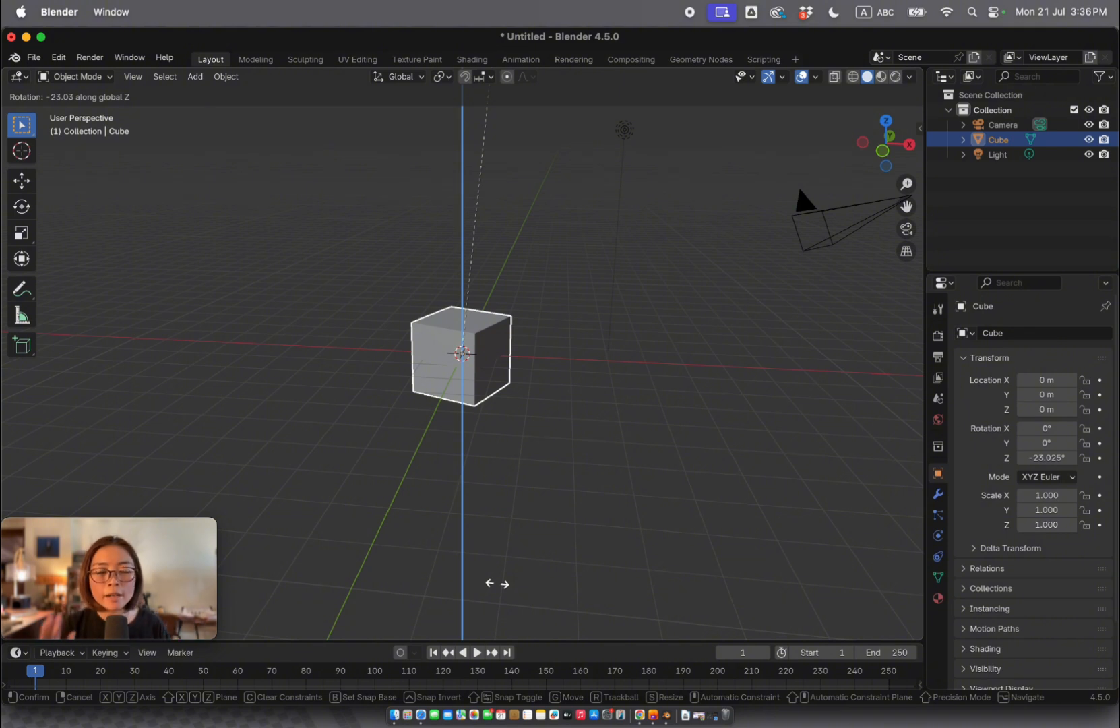
{"action": "key", "text": "Escape"}
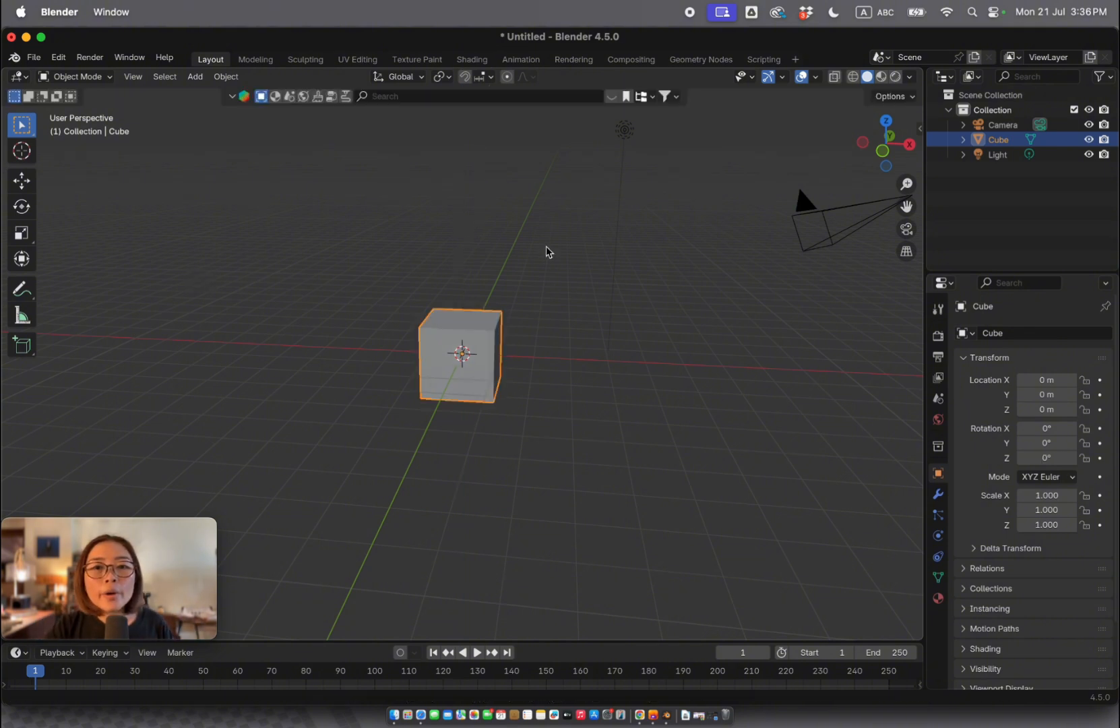
Show the viewport sidebar and examine the transform values of the camera and the light, ending with nothing selected
{"action": "scroll", "coordinate": [545, 272], "scroll_direction": "right", "scroll_amount": 10}
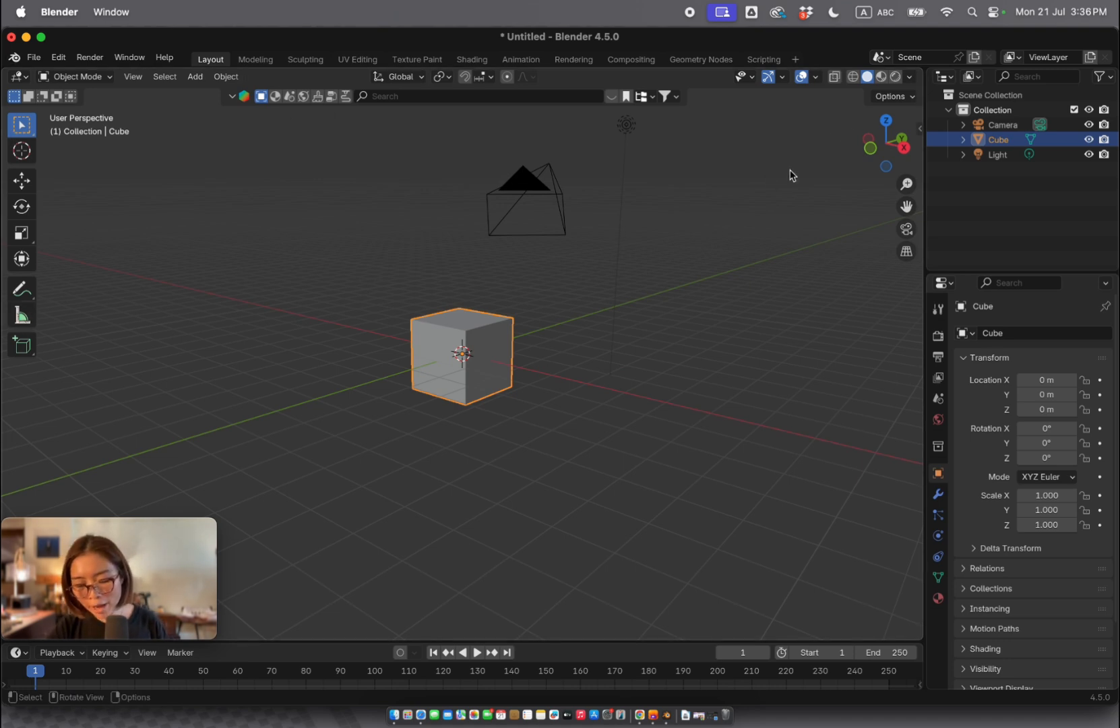
{"action": "key", "text": "n"}
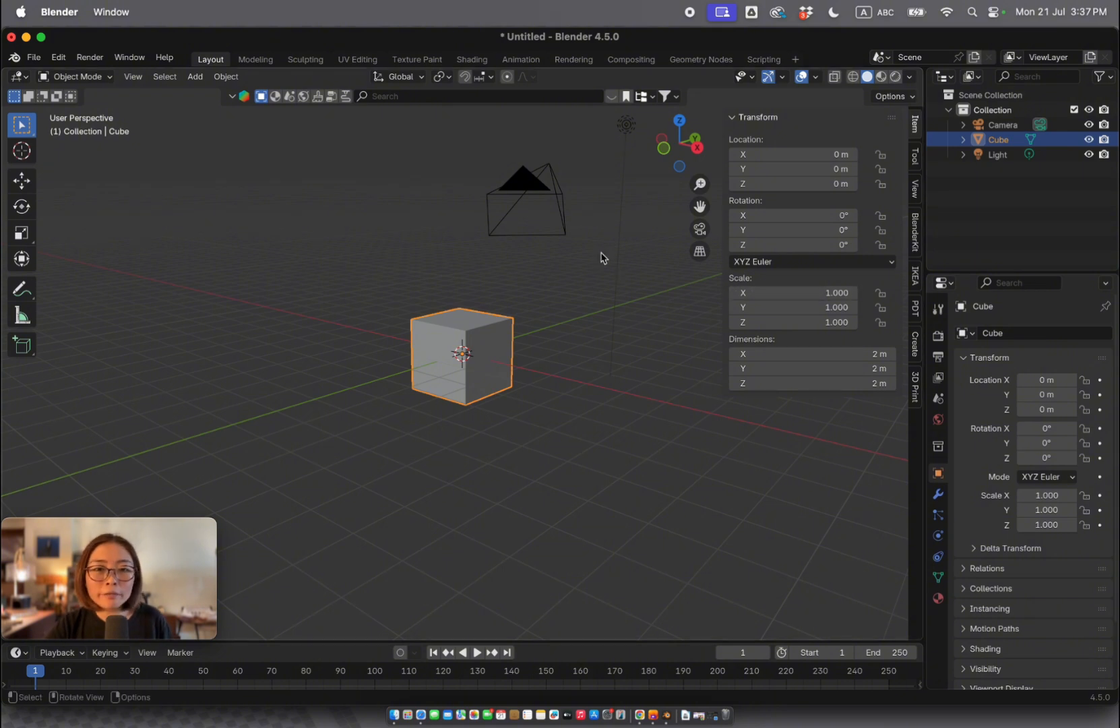
{"action": "left_click", "coordinate": [523, 181]}
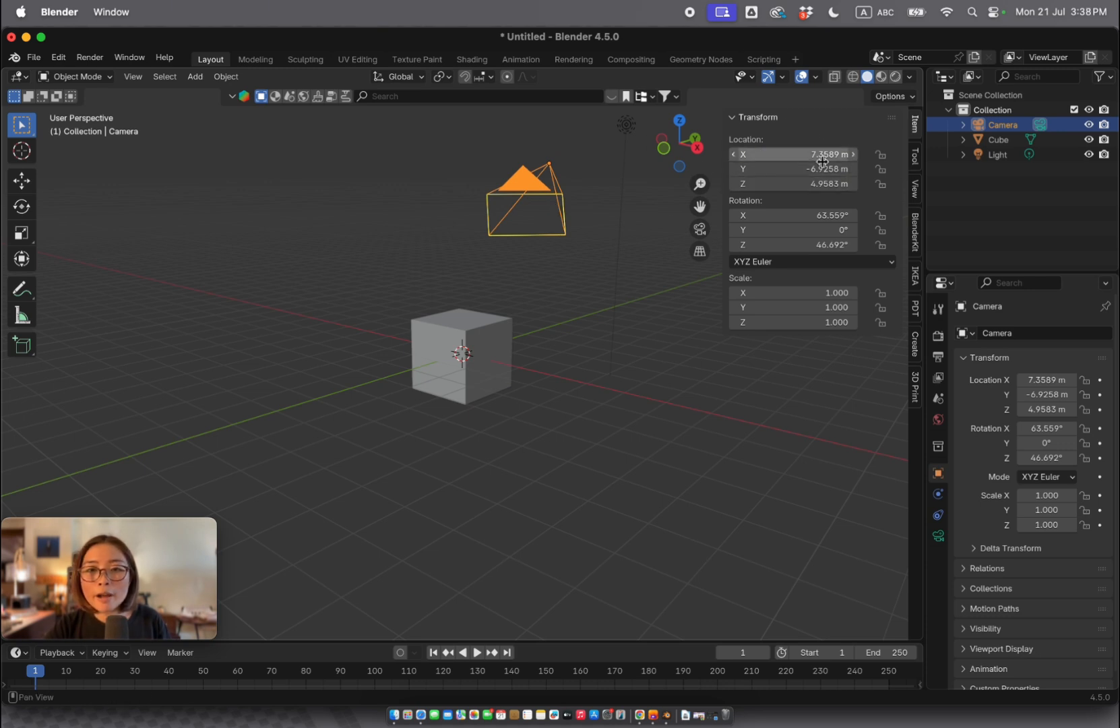
{"action": "left_click", "coordinate": [626, 125]}
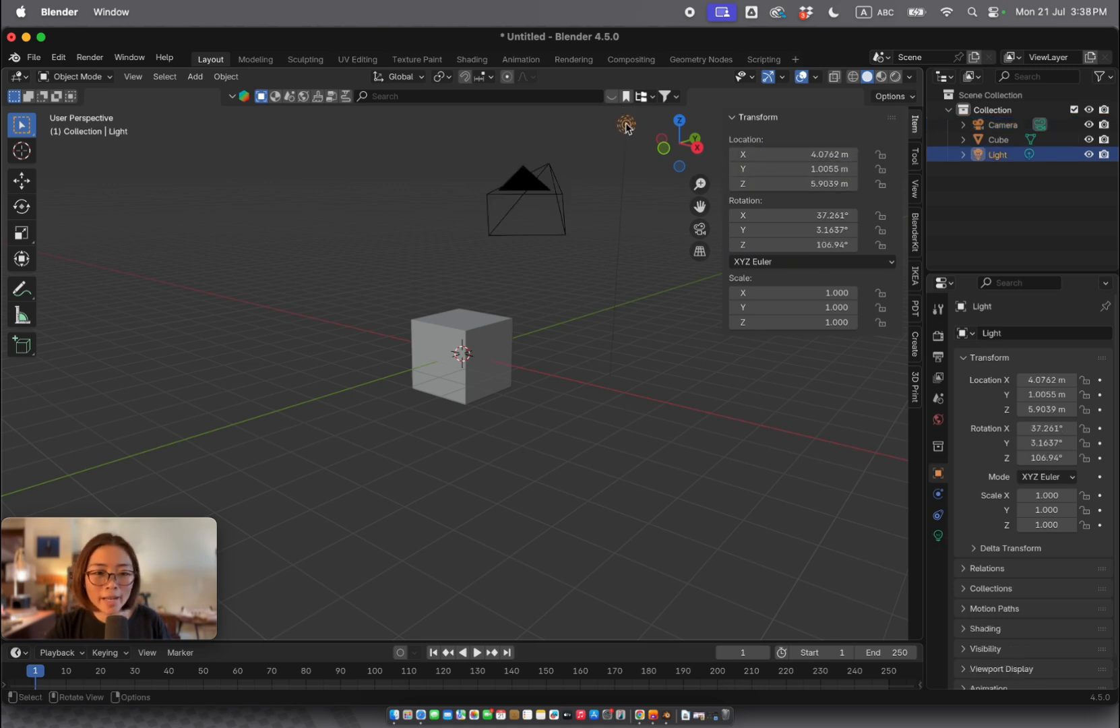
{"action": "left_click", "coordinate": [610, 338]}
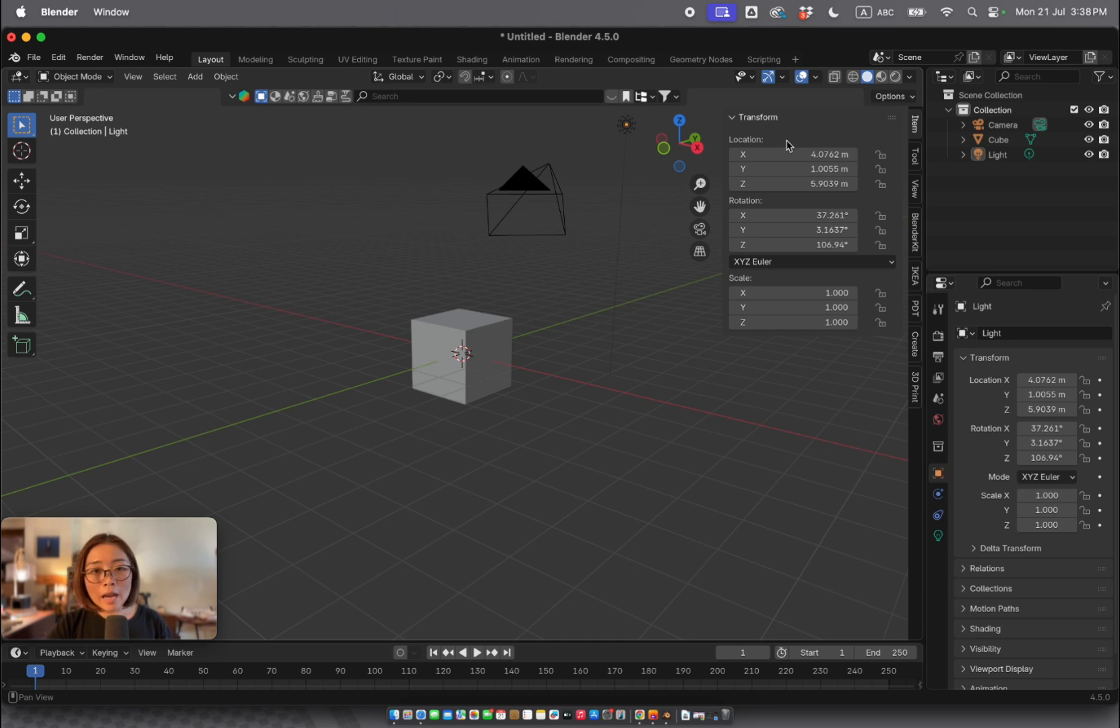
Hide and reshow the viewport sidebar, leaving it open, and hide the viewport's toolbar
{"action": "key", "text": "n"}
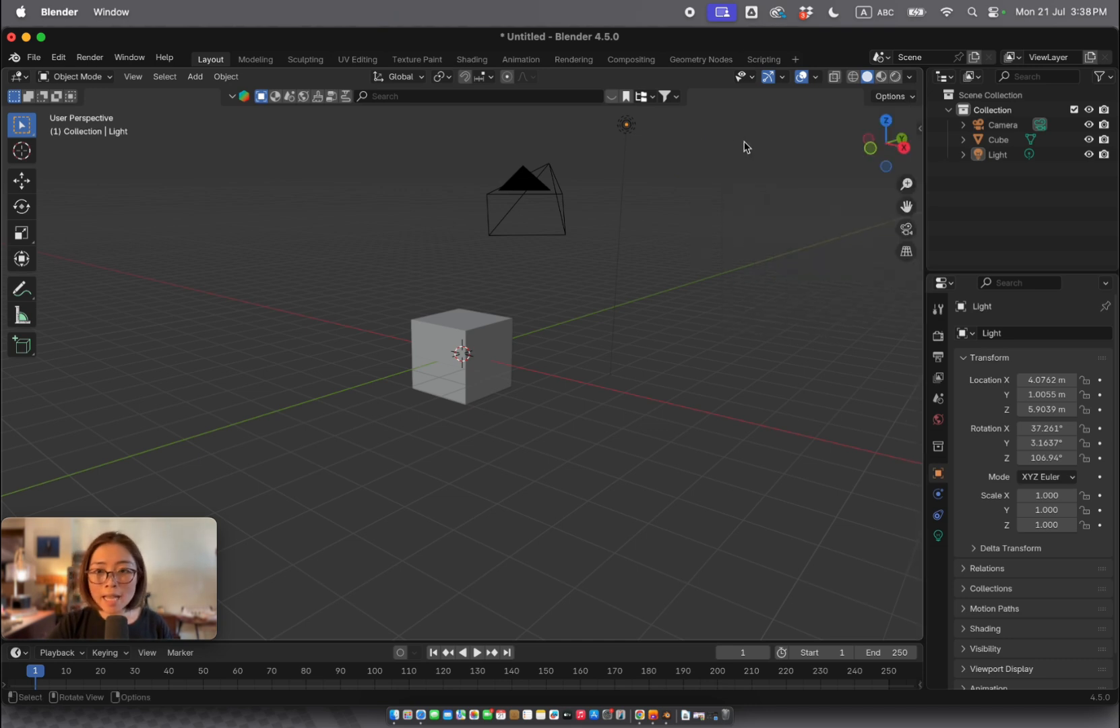
{"action": "key", "text": "n"}
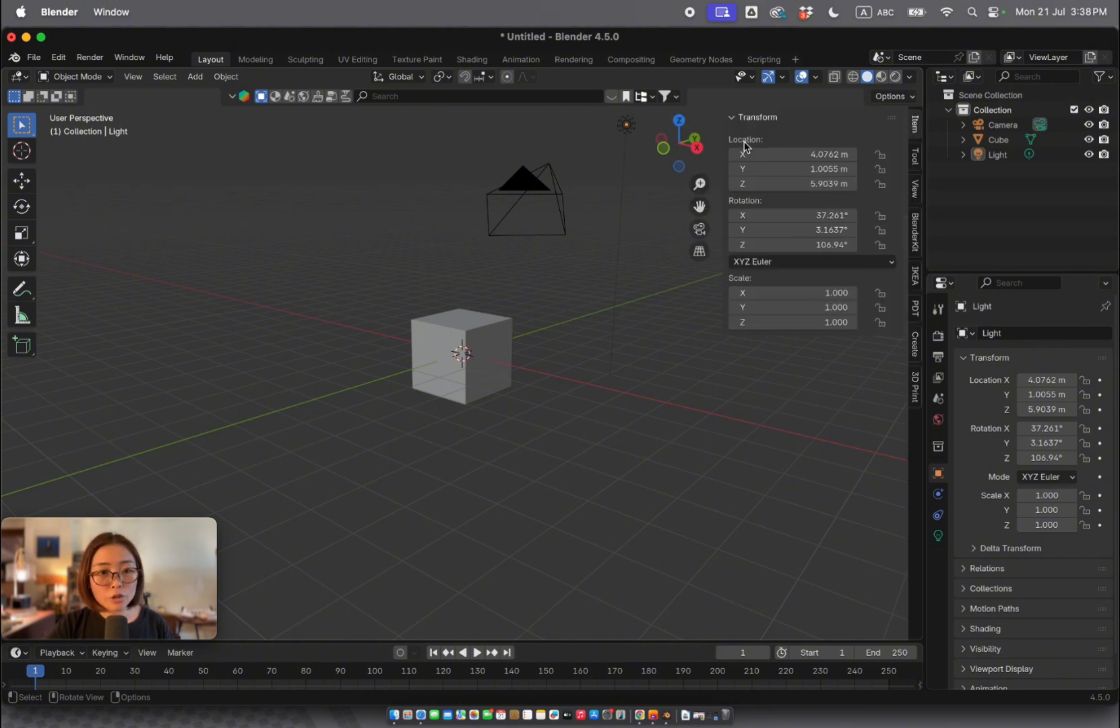
{"action": "key", "text": "n"}
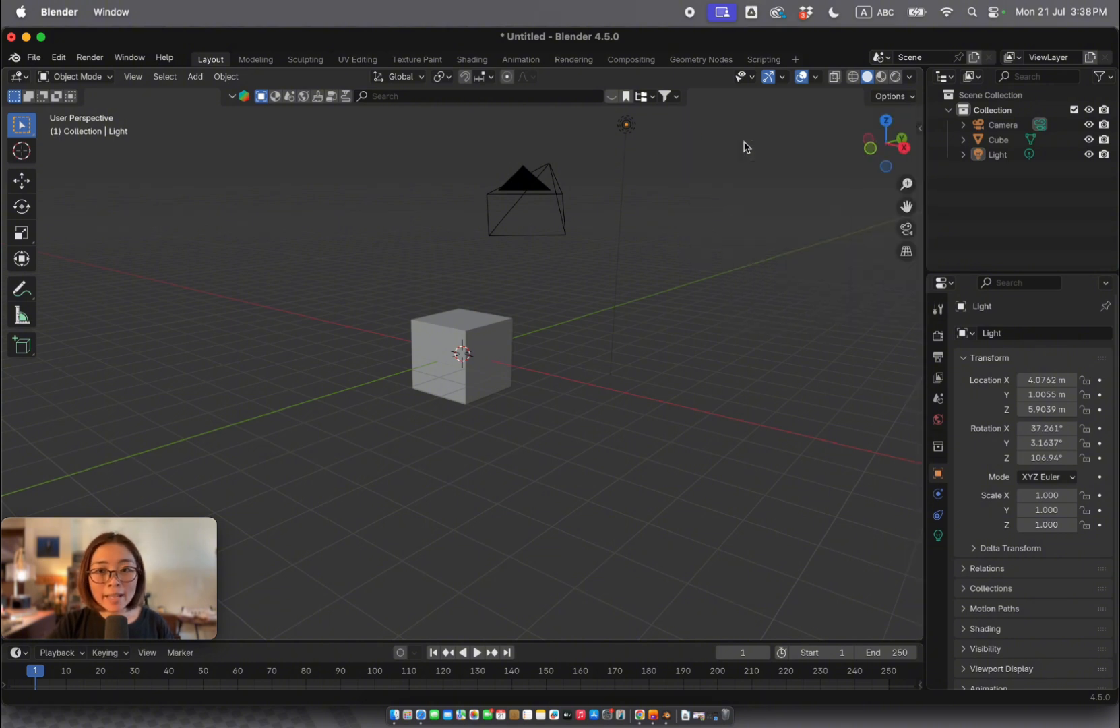
{"action": "left_click", "coordinate": [920, 129]}
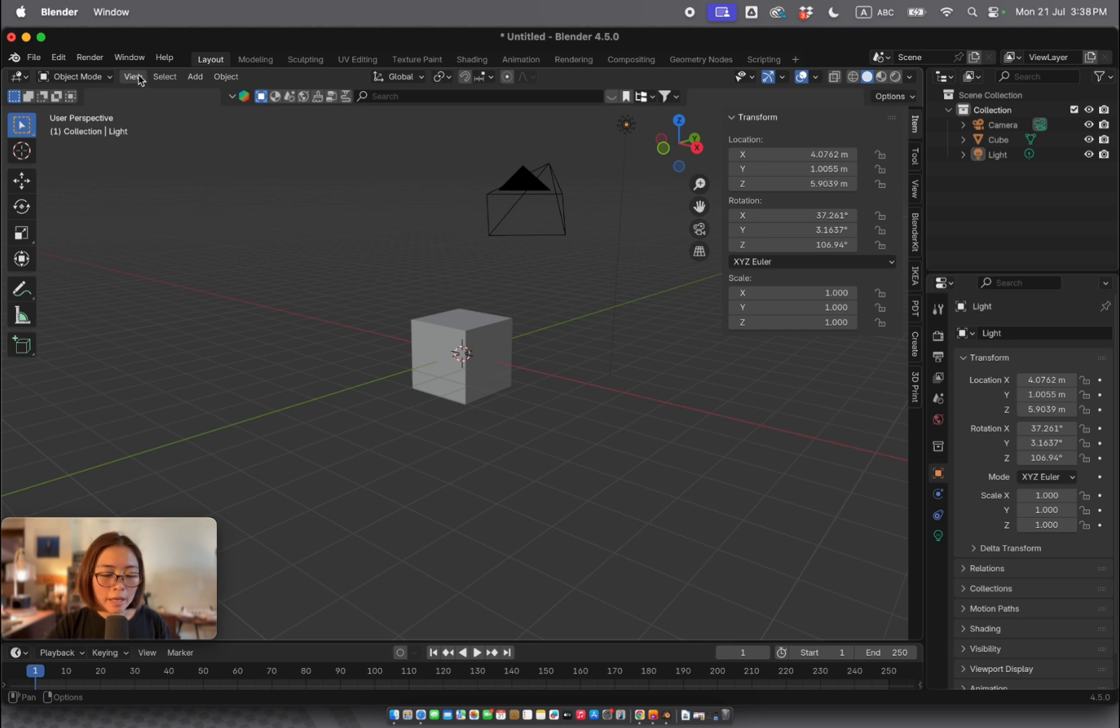
{"action": "scroll", "coordinate": [139, 165], "scroll_direction": "down", "scroll_amount": 2}
{"action": "key", "text": "t"}
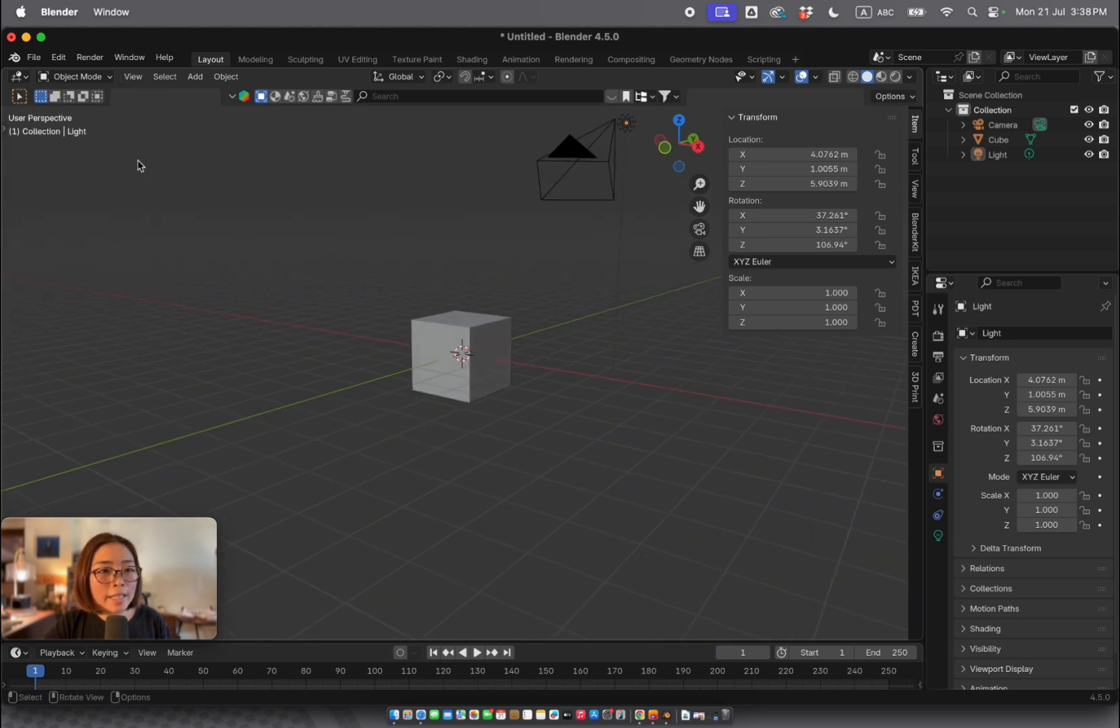
Show and hide the viewport's toolbar twice, ending with both the toolbar and the sidebar hidden
{"action": "key", "text": "t"}
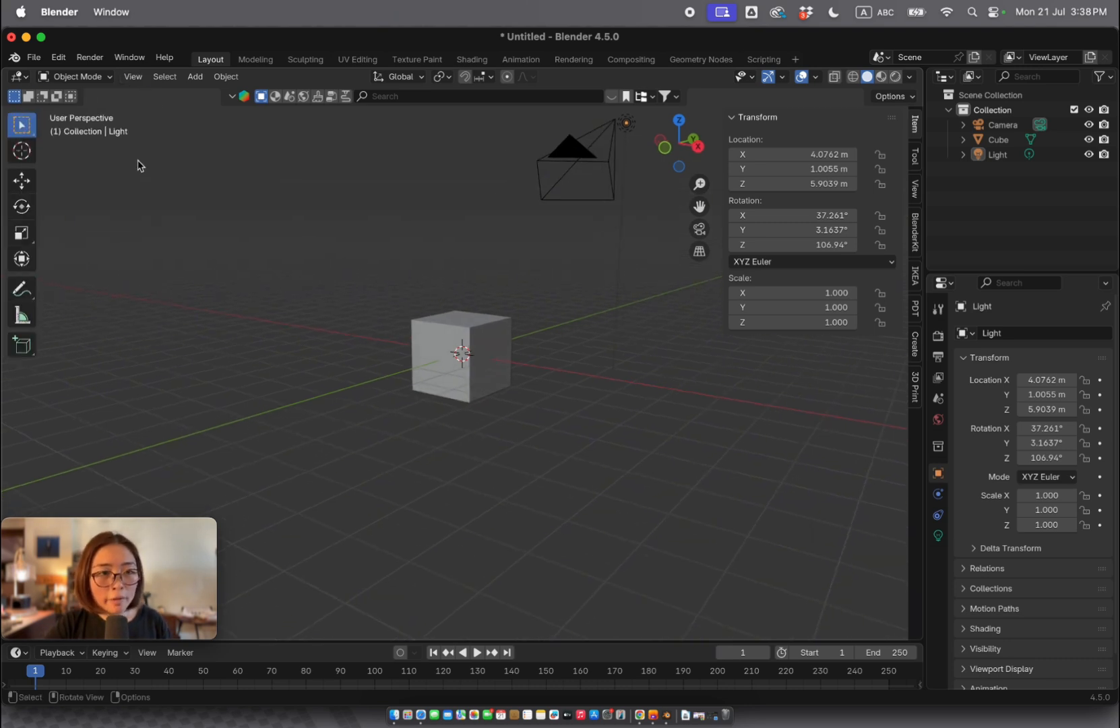
{"action": "key", "text": "t"}
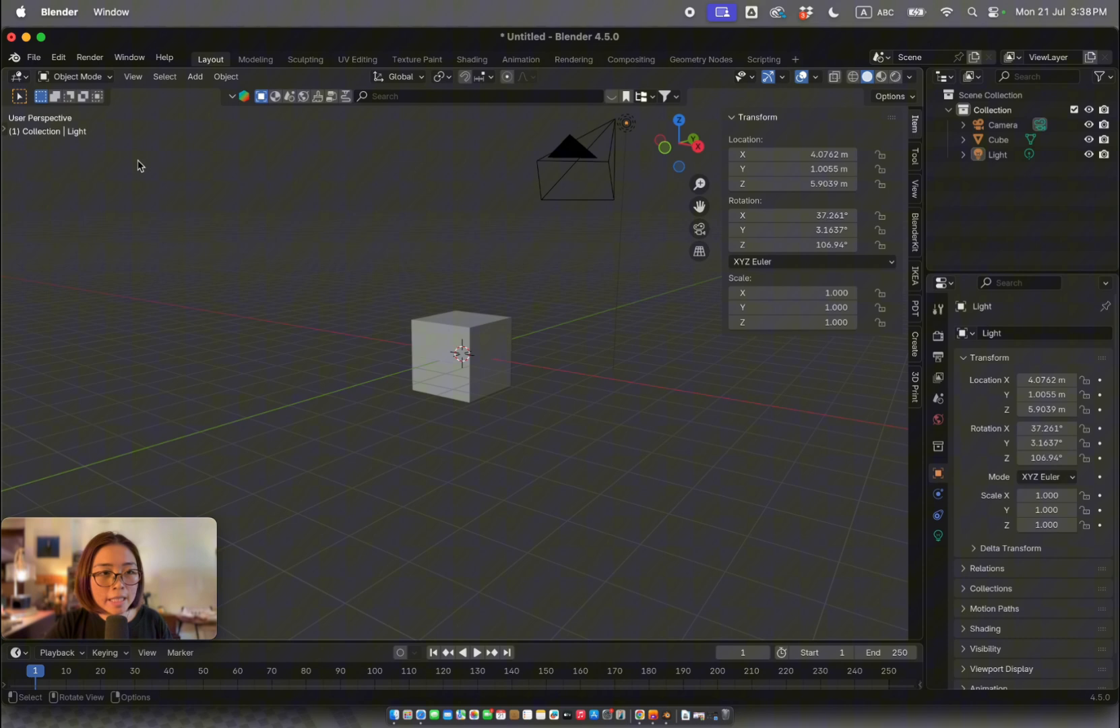
{"action": "left_click", "coordinate": [5, 133]}
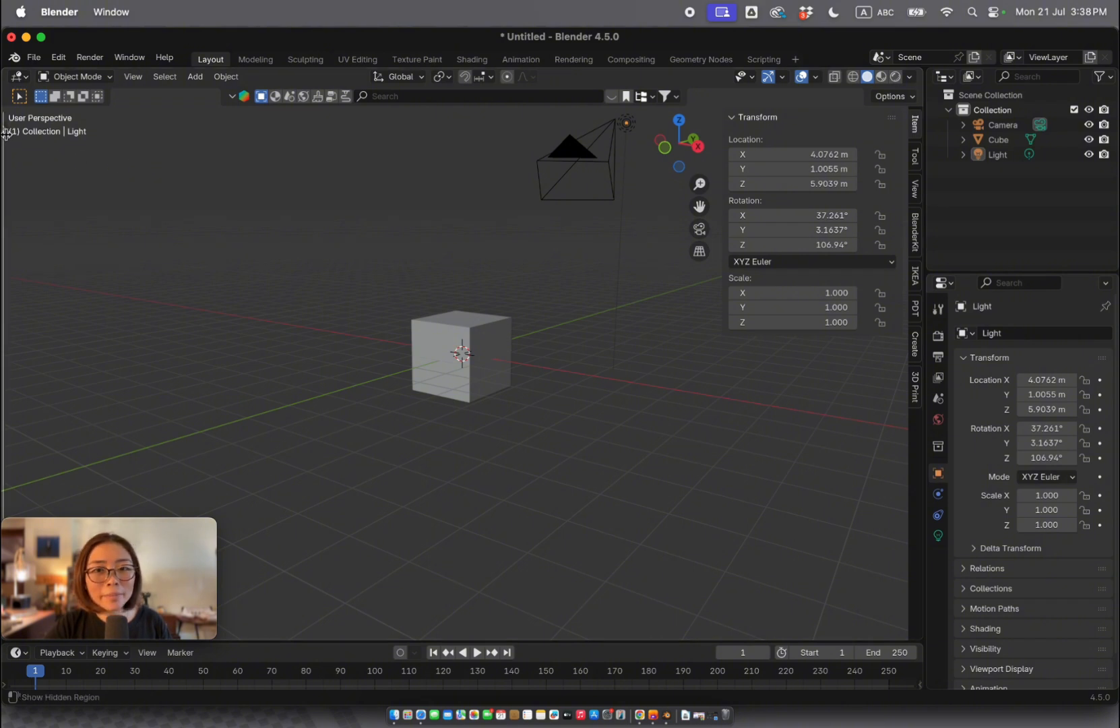
{"action": "key", "text": "t"}
{"action": "key", "text": "n"}
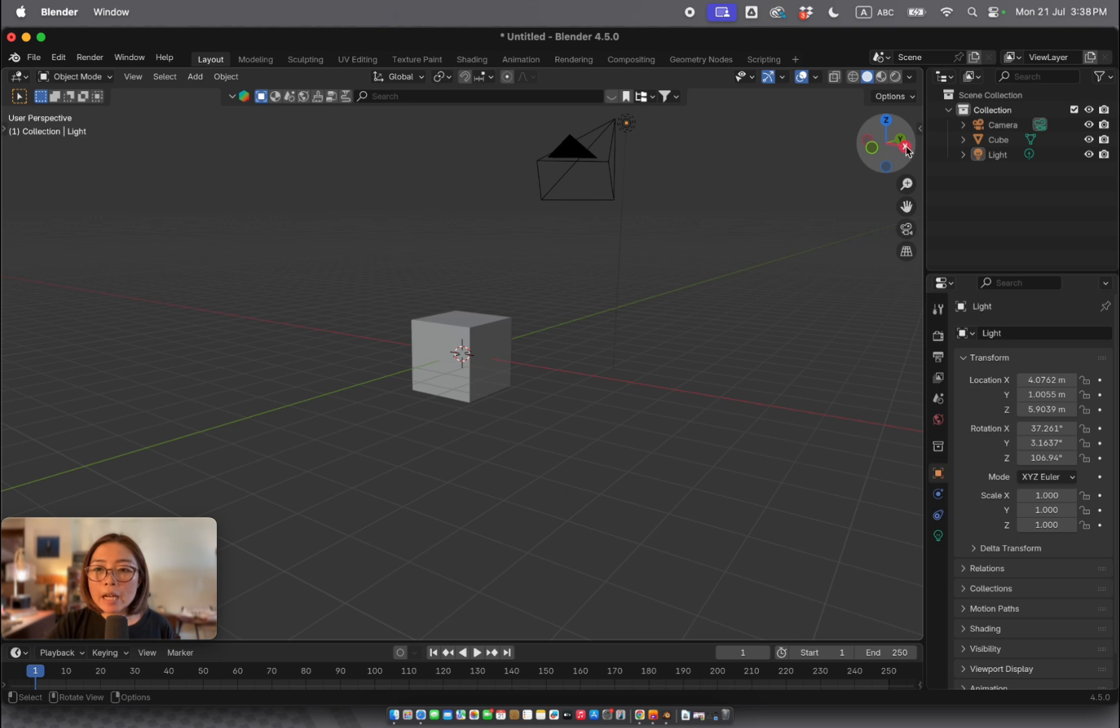
Orbit the viewport around the cube to view it from different angles
{"action": "mouse_move", "coordinate": [906, 154]}
{"action": "left_mouse_down"}
{"action": "mouse_move", "coordinate": [885, 165]}
{"action": "mouse_move", "coordinate": [892, 156]}
{"action": "mouse_move", "coordinate": [834, 156]}
{"action": "mouse_move", "coordinate": [918, 140]}
{"action": "mouse_move", "coordinate": [888, 149]}
{"action": "left_mouse_up"}
{"action": "mouse_move", "coordinate": [472, 377]}
{"action": "middle_mouse_down"}
{"action": "mouse_move", "coordinate": [438, 337]}
{"action": "mouse_move", "coordinate": [387, 357]}
{"action": "mouse_move", "coordinate": [461, 398]}
{"action": "mouse_move", "coordinate": [482, 367]}
{"action": "middle_mouse_up"}
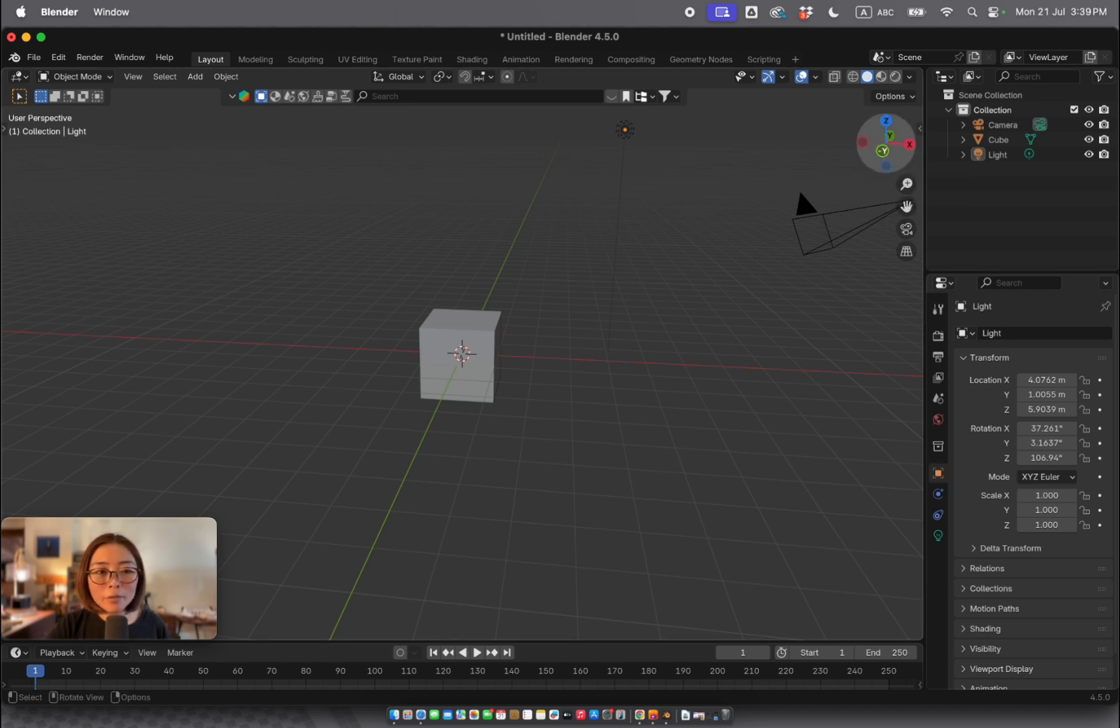
{"action": "mouse_move", "coordinate": [883, 151]}
{"action": "left_mouse_down"}
{"action": "mouse_move", "coordinate": [834, 138]}
{"action": "mouse_move", "coordinate": [893, 152]}
{"action": "mouse_move", "coordinate": [866, 149]}
{"action": "left_mouse_up"}
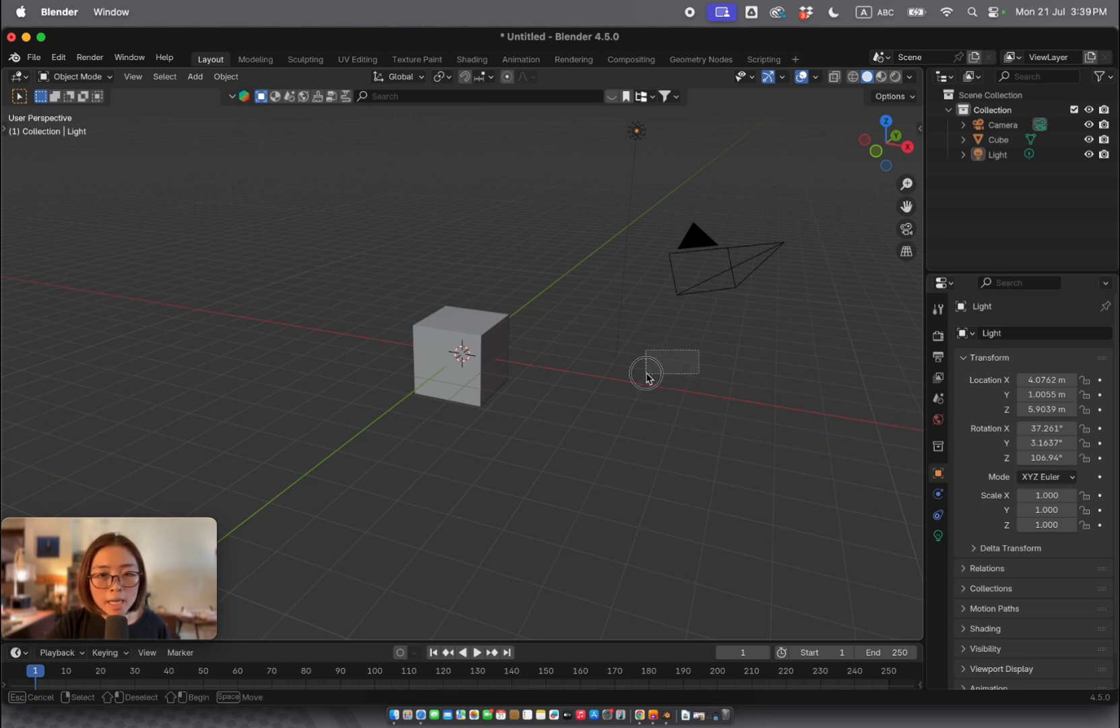
{"action": "scroll", "coordinate": [651, 374], "scroll_direction": "right", "scroll_amount": 5}
{"action": "scroll", "coordinate": [647, 369], "scroll_direction": "left", "scroll_amount": 5}
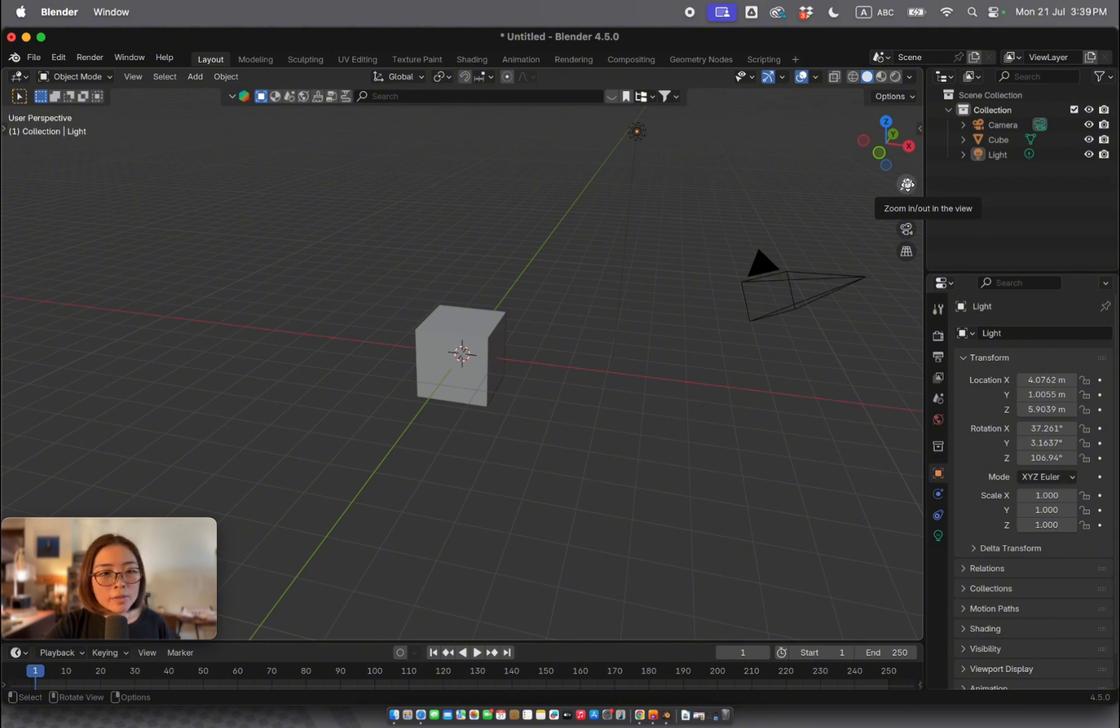
Zoom the viewport in and out on the cube repeatedly, and pan the view sideways
{"action": "left_click_drag", "start_coordinate": [907, 184], "coordinate": [907, 196]}
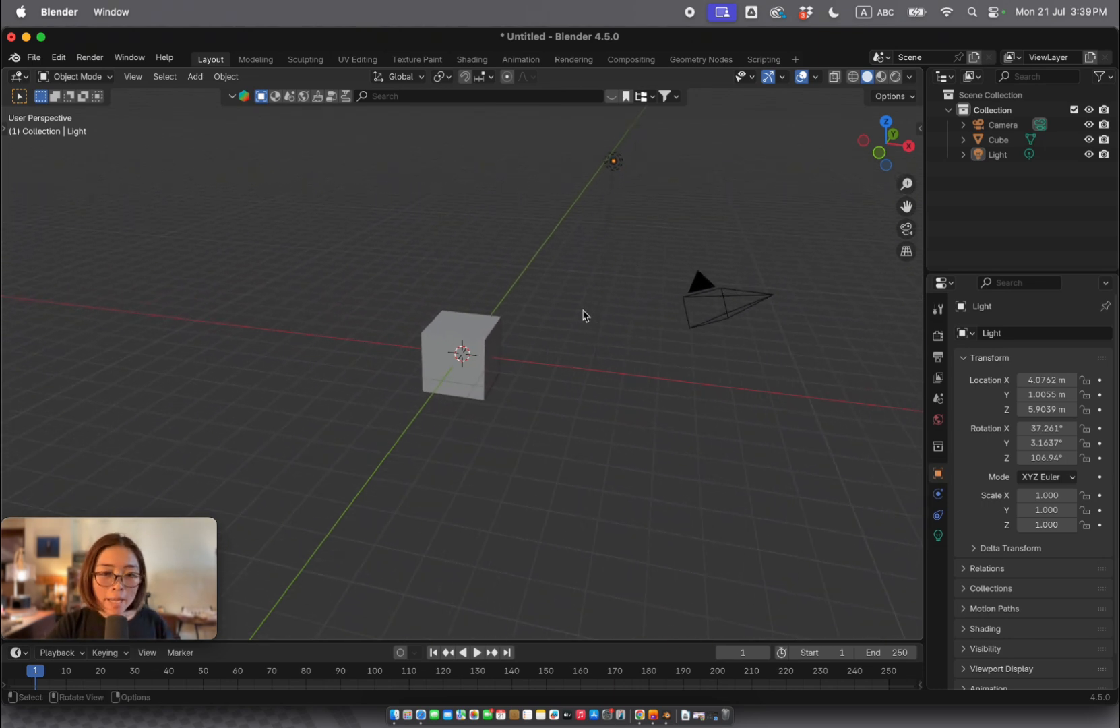
{"action": "key", "text": "ctrl"}
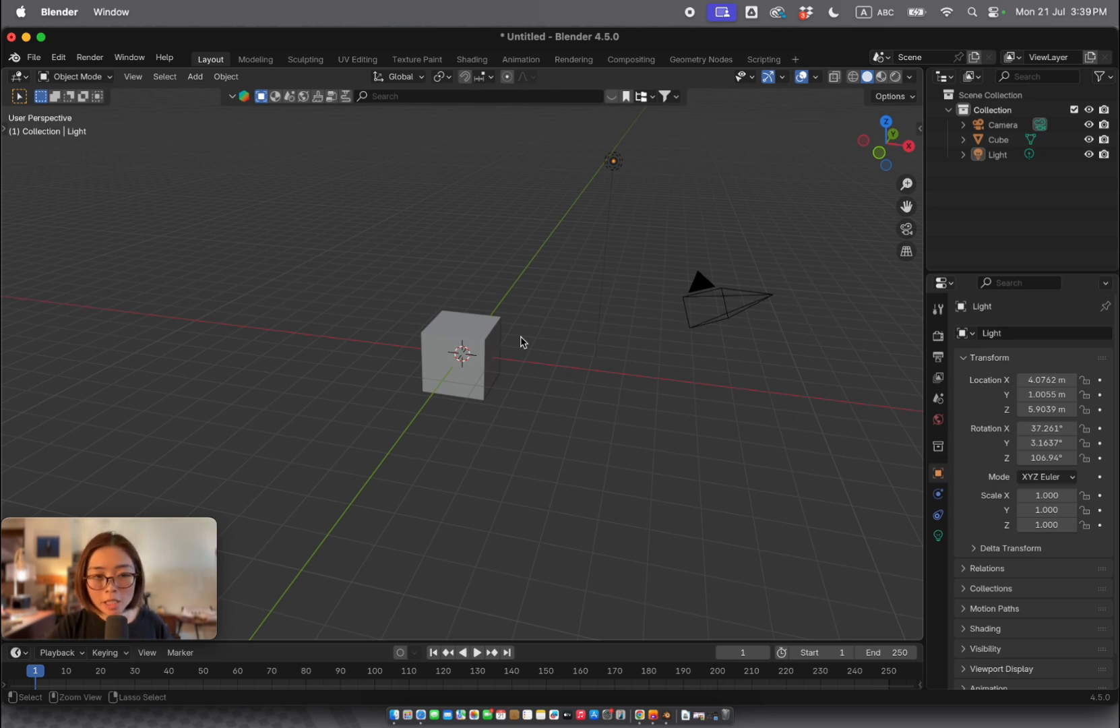
{"action": "scroll", "coordinate": [525, 333], "scroll_direction": "down", "scroll_amount": 2, "text": "ctrl"}
{"action": "scroll", "coordinate": [524, 333], "scroll_direction": "up", "scroll_amount": 3, "text": "ctrl"}
{"action": "scroll", "coordinate": [525, 334], "scroll_direction": "down", "scroll_amount": 3, "text": "ctrl"}
{"action": "scroll", "coordinate": [525, 333], "scroll_direction": "up", "scroll_amount": 3, "text": "ctrl"}
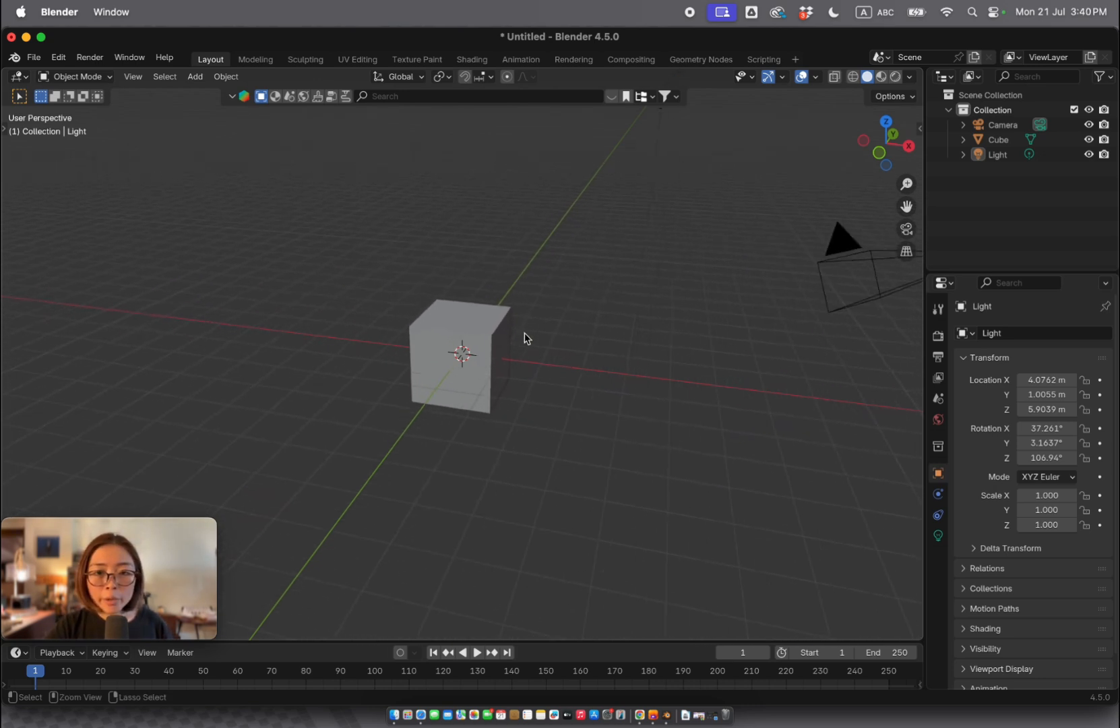
{"action": "scroll", "coordinate": [524, 337], "scroll_direction": "up", "scroll_amount": 2, "text": "ctrl"}
{"action": "scroll", "coordinate": [524, 337], "scroll_direction": "down", "scroll_amount": 1, "text": "ctrl"}
{"action": "scroll", "coordinate": [525, 336], "scroll_direction": "down", "scroll_amount": 5, "text": "ctrl"}
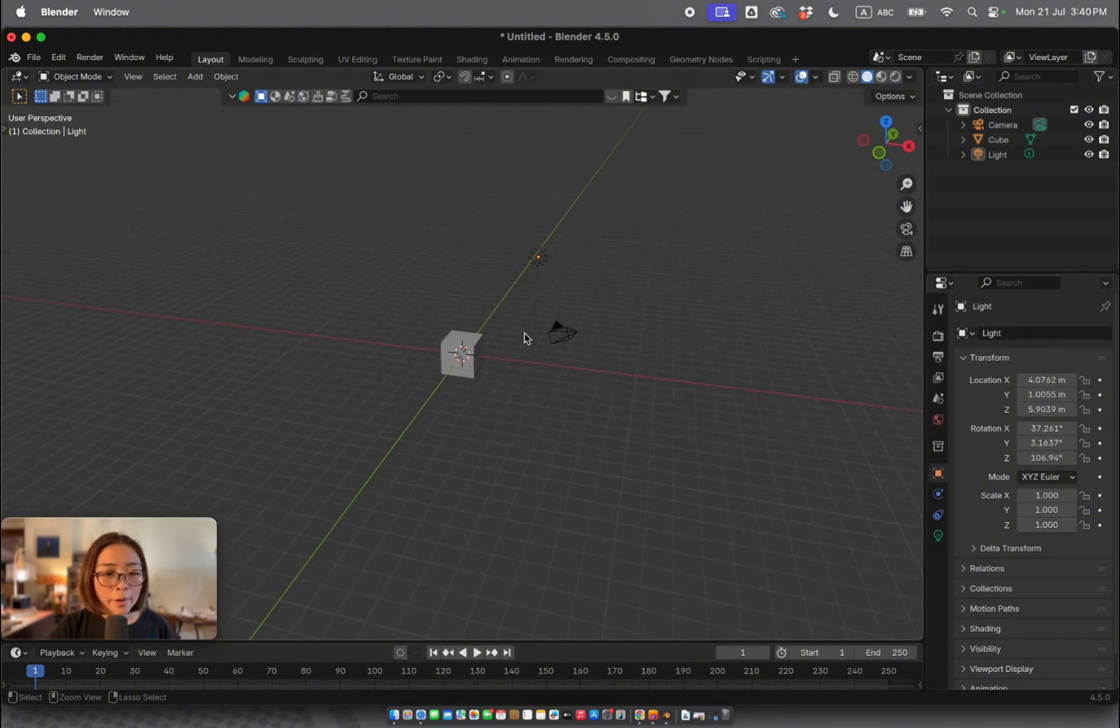
{"action": "scroll", "coordinate": [525, 337], "scroll_direction": "up", "scroll_amount": 7, "text": "ctrl"}
{"action": "scroll", "coordinate": [525, 337], "scroll_direction": "down", "scroll_amount": 3, "text": "ctrl"}
{"action": "scroll", "coordinate": [525, 337], "scroll_direction": "down", "scroll_amount": 2, "text": "ctrl"}
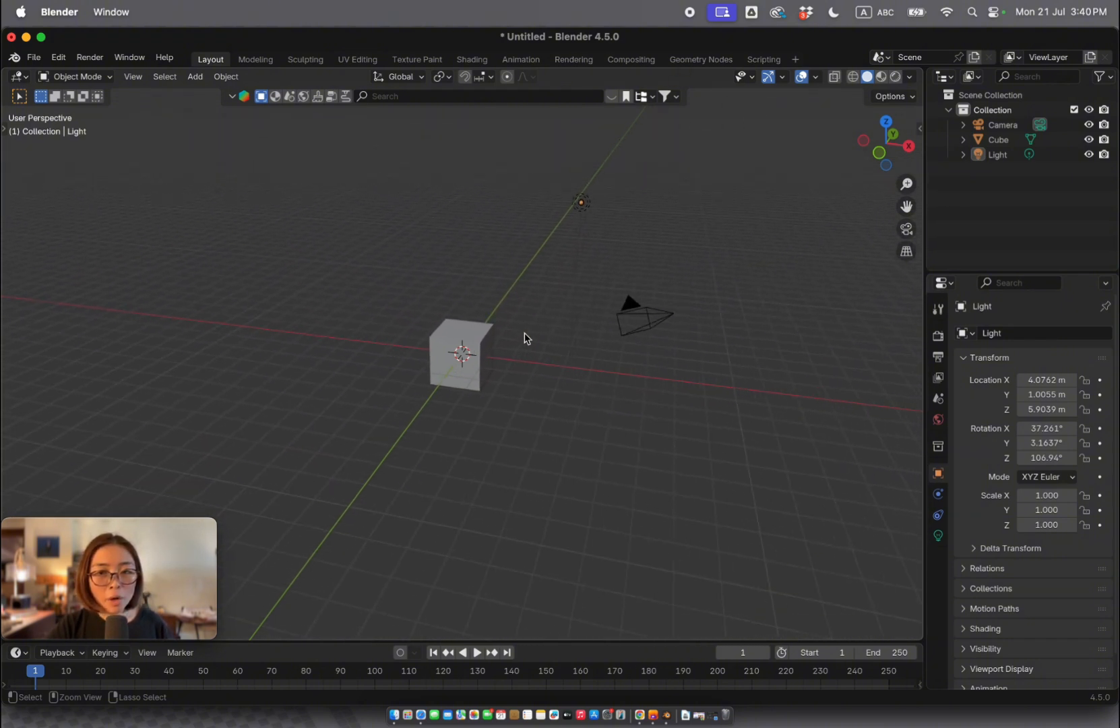
{"action": "scroll", "coordinate": [523, 335], "scroll_direction": "up", "scroll_amount": 3, "text": "ctrl"}
{"action": "scroll", "coordinate": [523, 335], "scroll_direction": "down", "scroll_amount": 2, "text": "ctrl"}
{"action": "scroll", "coordinate": [523, 335], "scroll_direction": "up", "scroll_amount": 3, "text": "ctrl"}
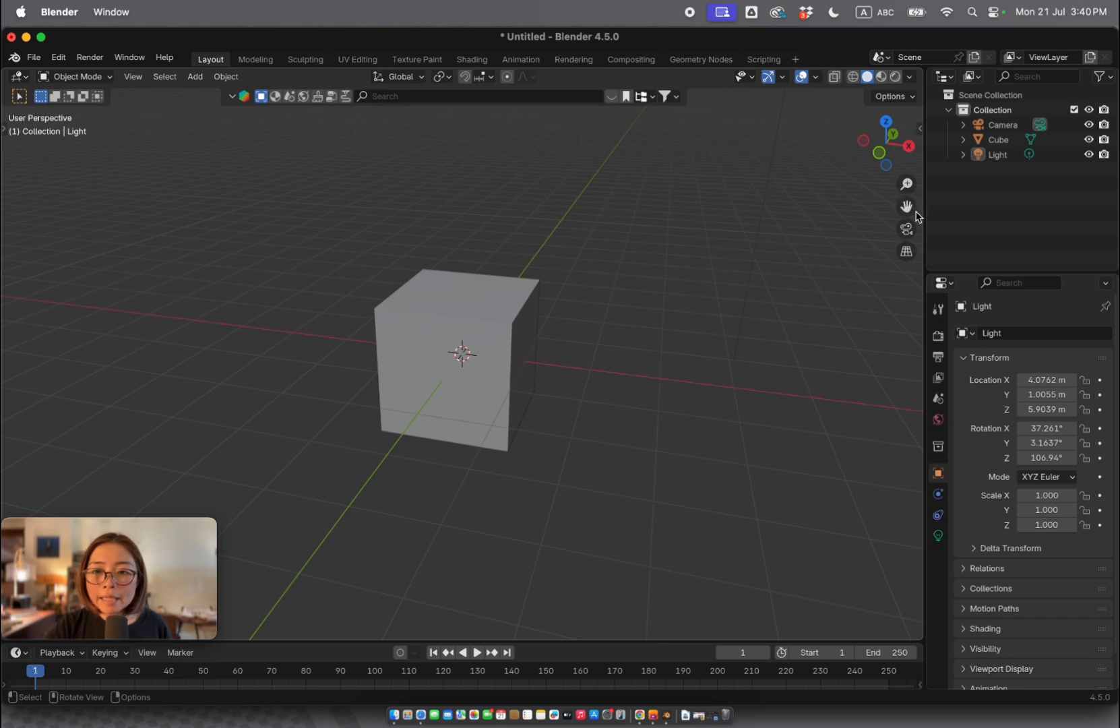
{"action": "left_click_drag", "start_coordinate": [906, 206], "coordinate": [819, 218]}
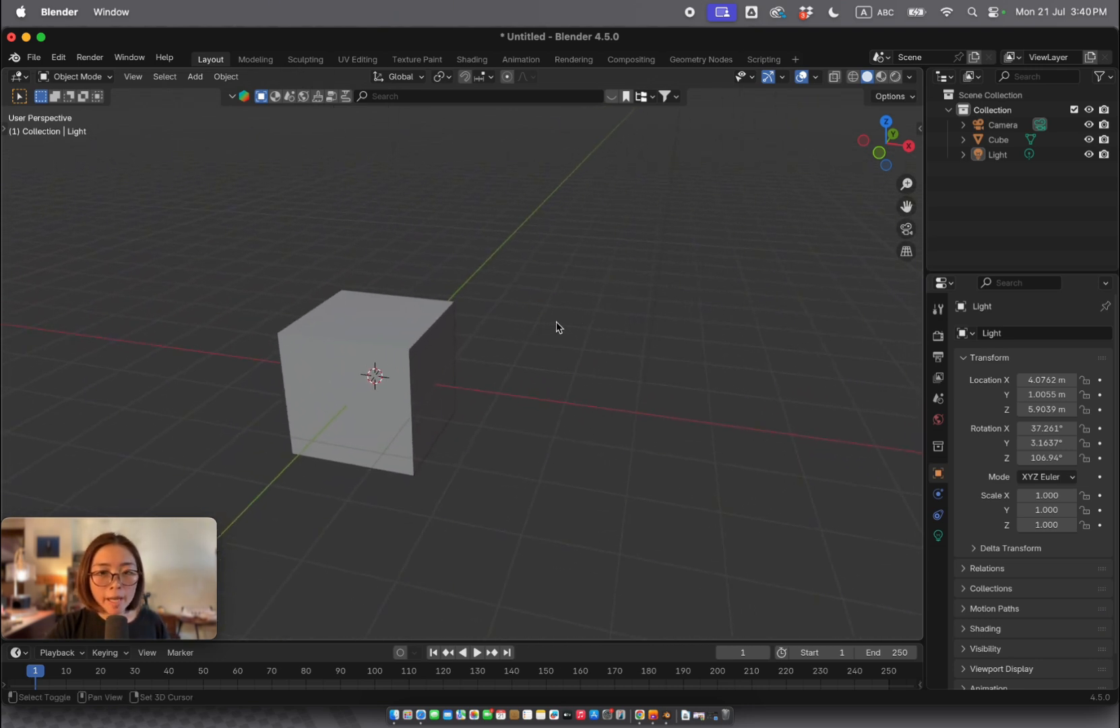
Look through the scene camera several times, ending back in the user perspective view
{"action": "left_click", "coordinate": [906, 228]}
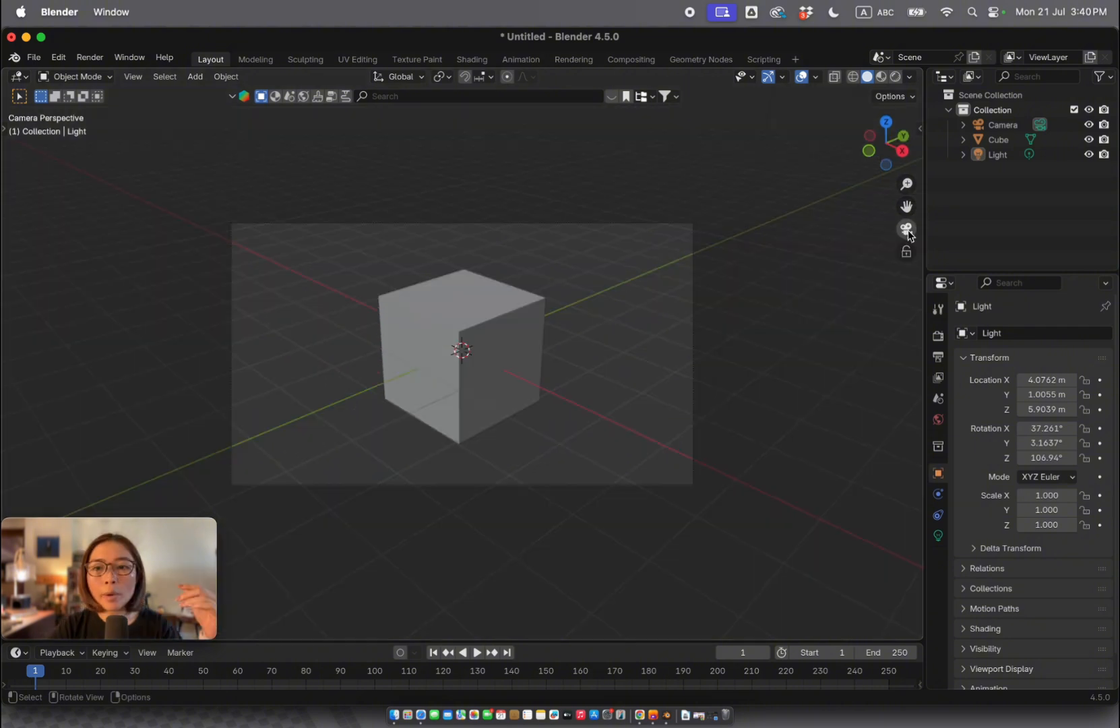
{"action": "left_click", "coordinate": [906, 229]}
{"action": "left_click", "coordinate": [906, 228]}
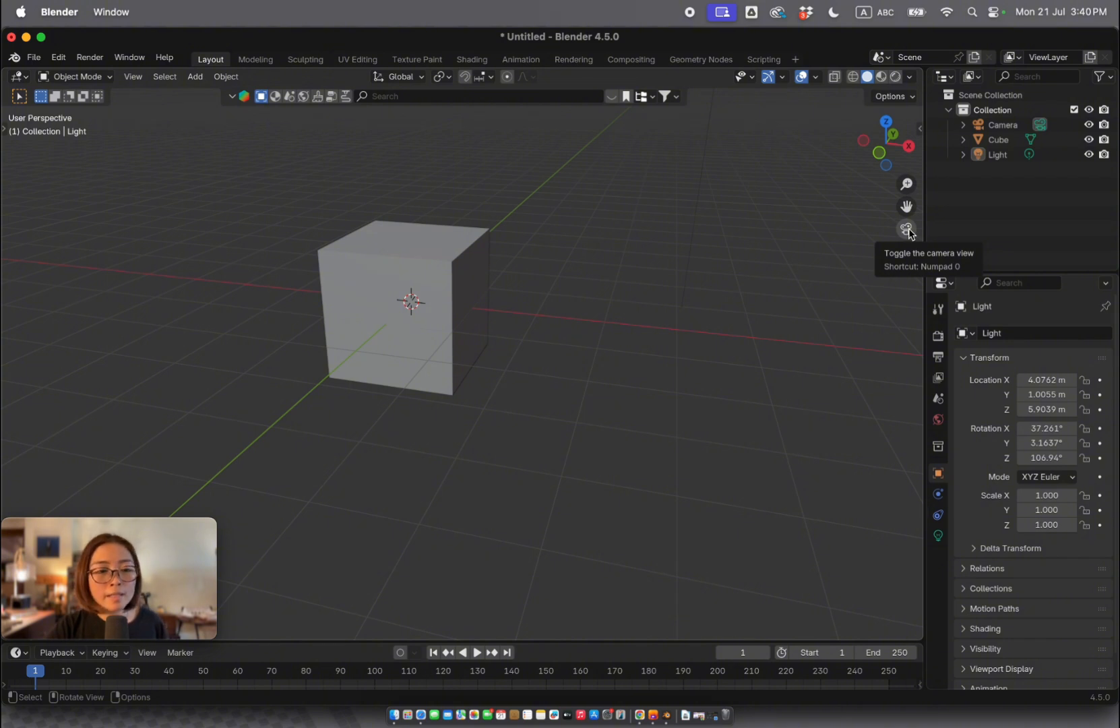
{"action": "left_click", "coordinate": [907, 229]}
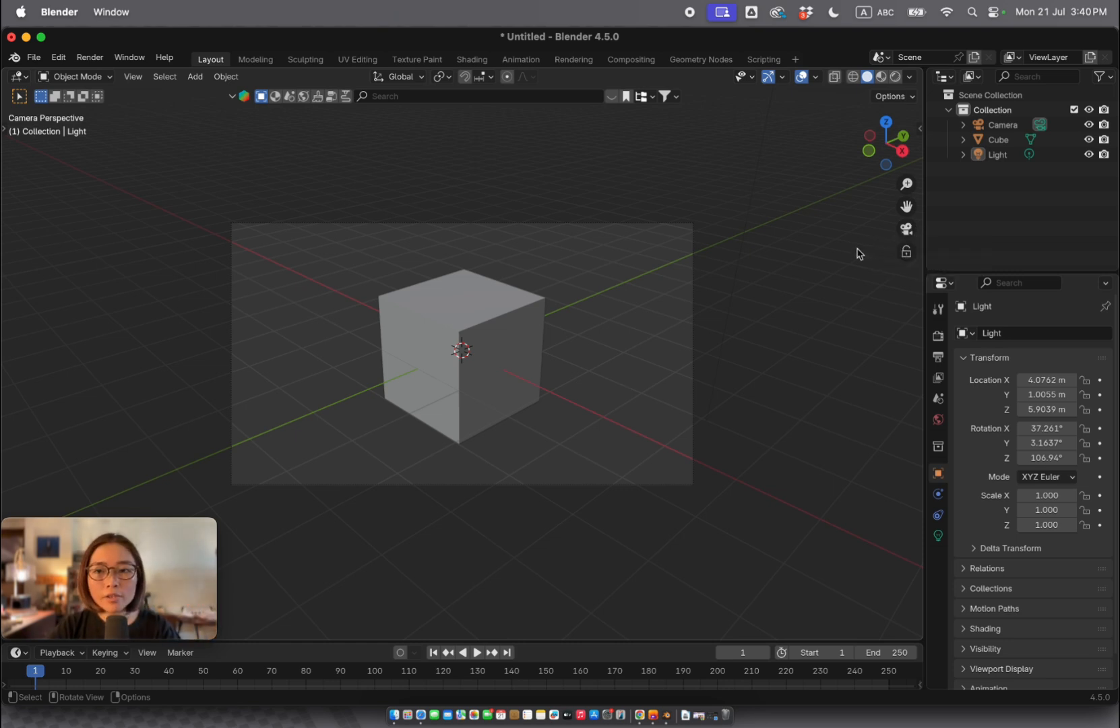
{"action": "left_click", "coordinate": [906, 229]}
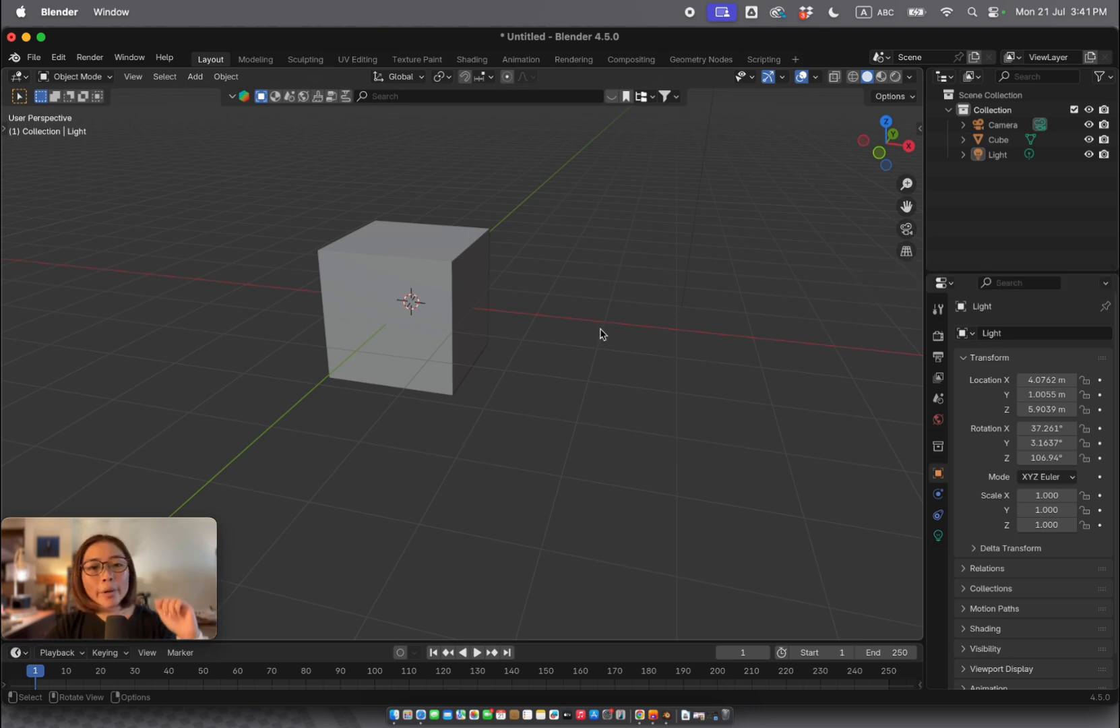
Pan and orbit the viewport to view the cube from above and from lower angles
{"action": "scroll", "coordinate": [599, 333], "scroll_direction": "up", "scroll_amount": 5, "text": "shift"}
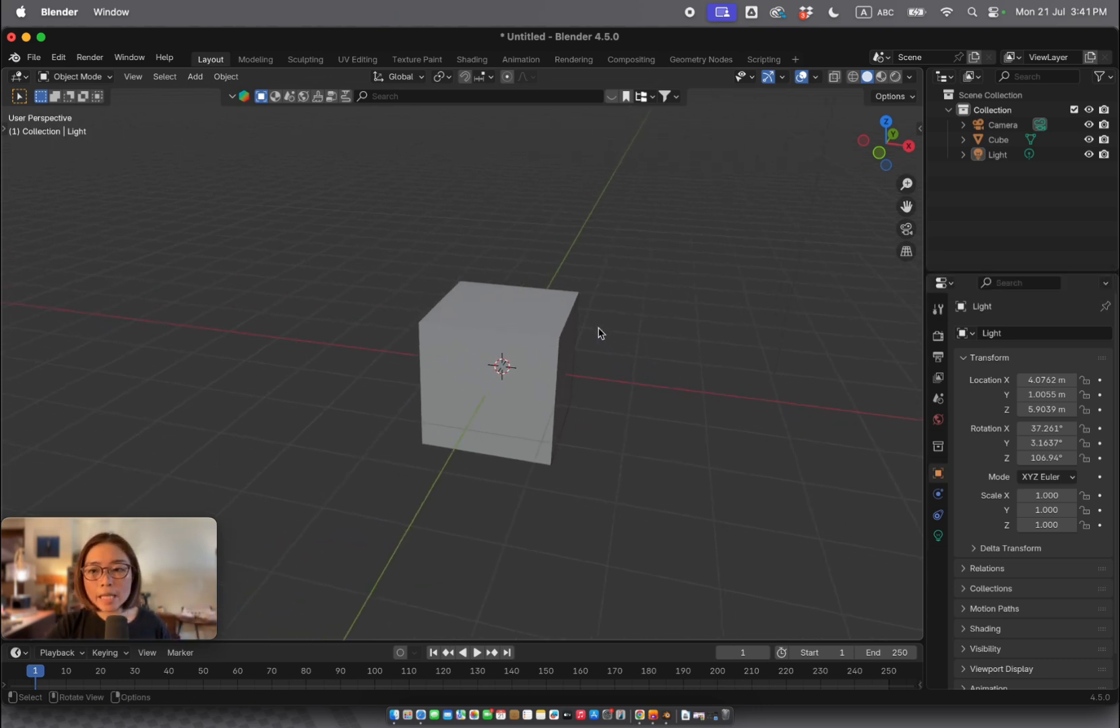
{"action": "scroll", "coordinate": [599, 332], "scroll_direction": "down", "scroll_amount": 7}
{"action": "scroll", "coordinate": [599, 332], "scroll_direction": "up", "scroll_amount": 5}
{"action": "scroll", "coordinate": [601, 334], "scroll_direction": "down", "scroll_amount": 3}
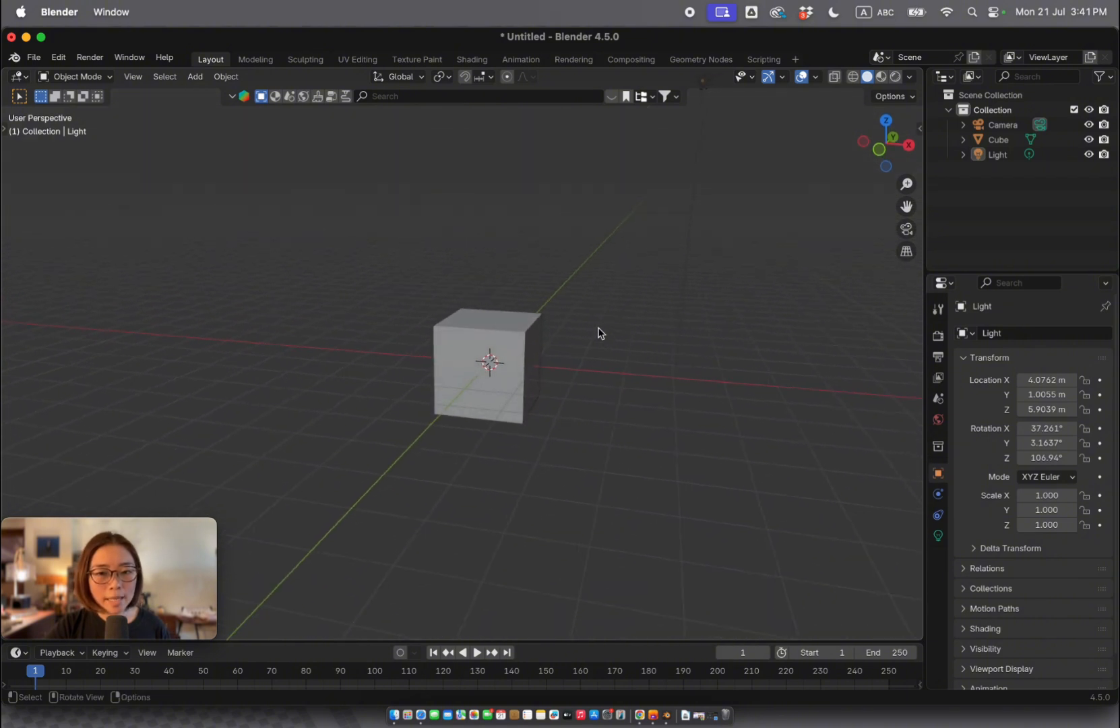
Select the cube and move it about -13.2 m along the global Y axis
{"action": "left_click", "coordinate": [527, 345]}
{"action": "scroll", "coordinate": [527, 345], "scroll_direction": "down", "scroll_amount": 3, "text": "ctrl"}
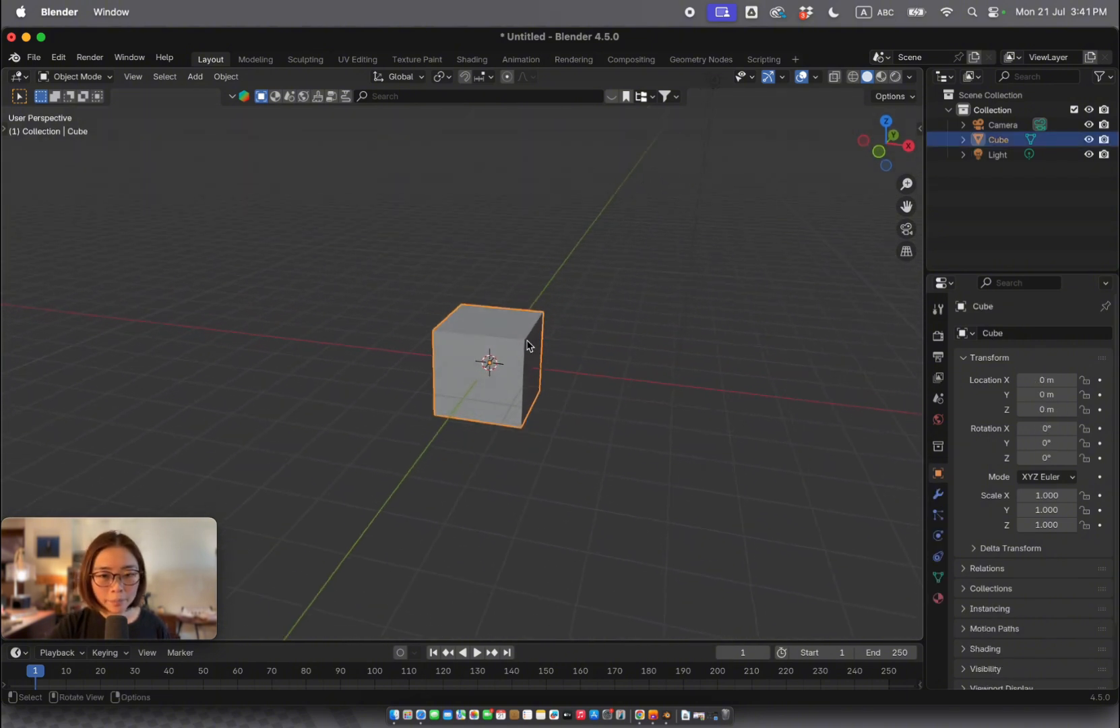
{"action": "scroll", "coordinate": [527, 345], "scroll_direction": "down", "scroll_amount": 2, "text": "ctrl"}
{"action": "scroll", "coordinate": [527, 345], "scroll_direction": "down", "scroll_amount": 5}
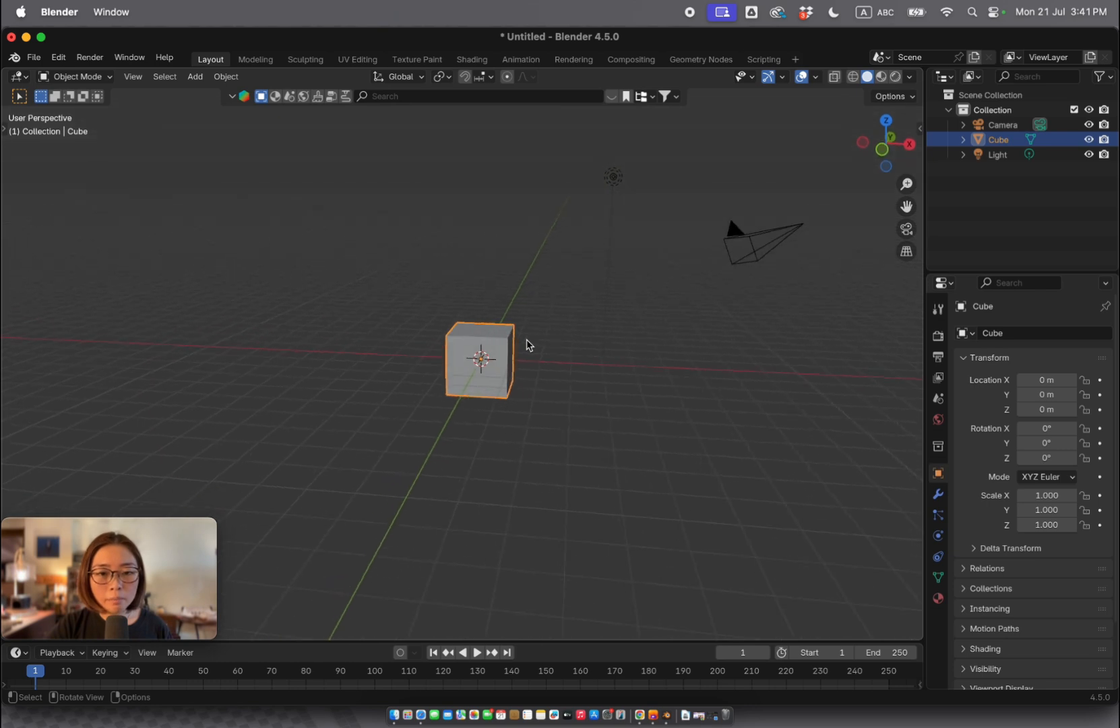
{"action": "scroll", "coordinate": [527, 345], "scroll_direction": "right", "scroll_amount": 2}
{"action": "scroll", "coordinate": [527, 345], "scroll_direction": "left", "scroll_amount": 3, "text": "shift"}
{"action": "scroll", "coordinate": [527, 345], "scroll_direction": "down", "scroll_amount": 2, "text": "shift"}
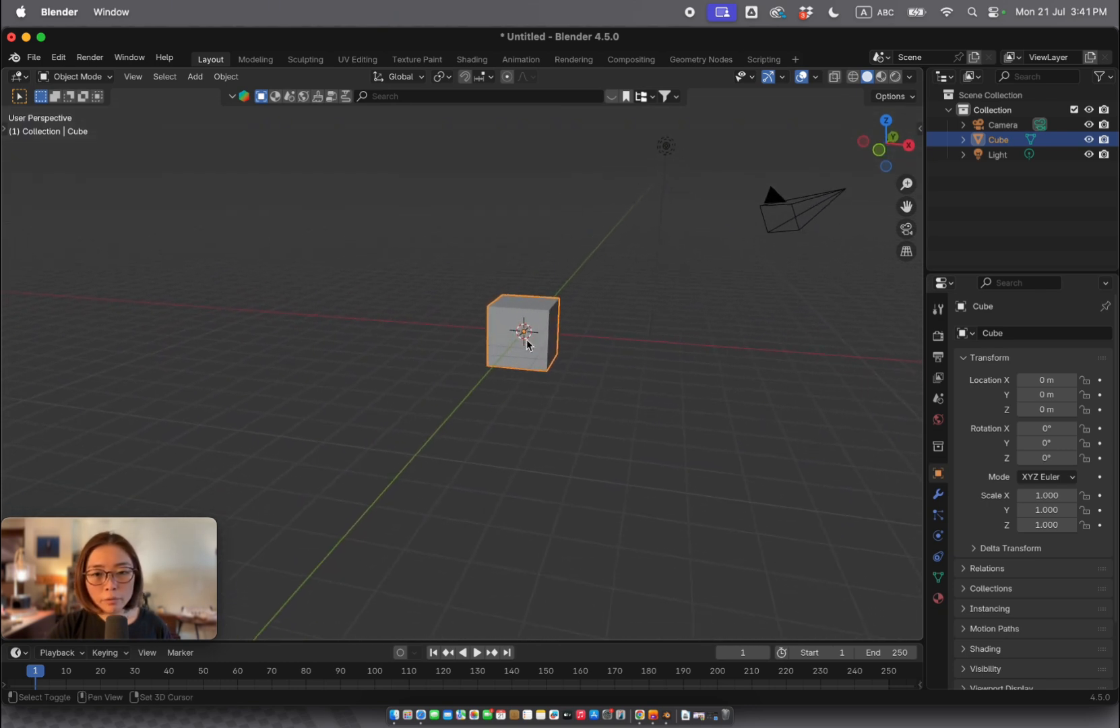
{"action": "key", "text": "g"}
{"action": "key", "text": "y"}
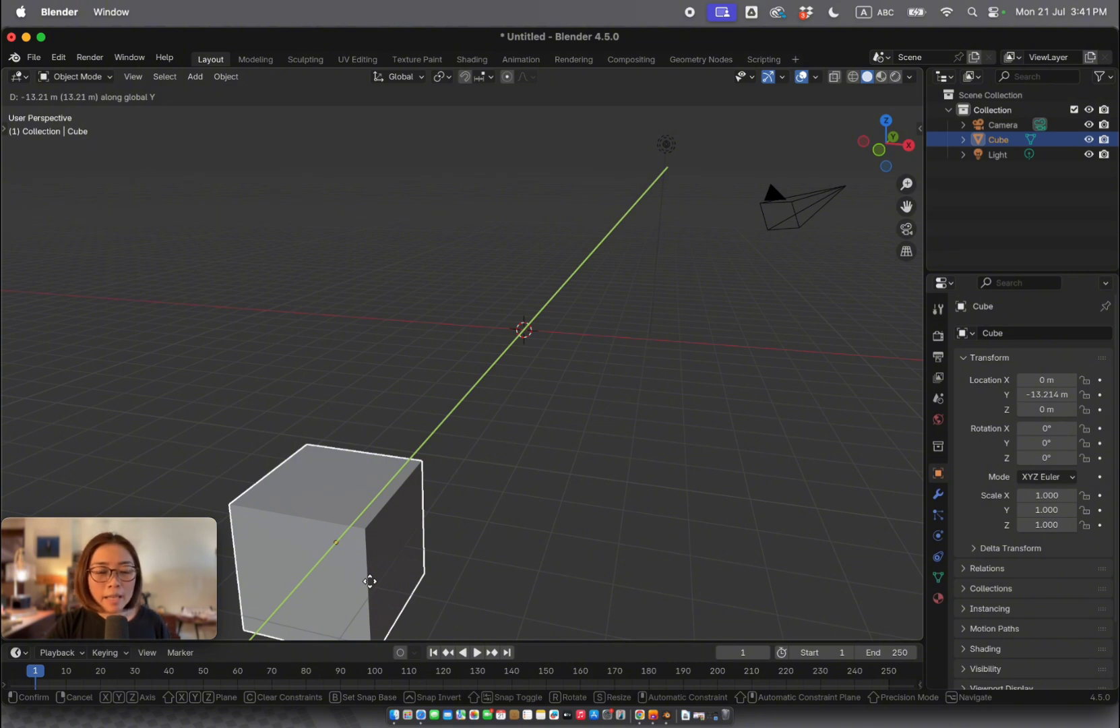
{"action": "left_click", "coordinate": [370, 580]}
Duplicate the cube along the global Y axis to about Y 0.88 m, and duplicate that copy to about Y 121.22 m
{"action": "key", "text": "shift+d"}
{"action": "key", "text": "y"}
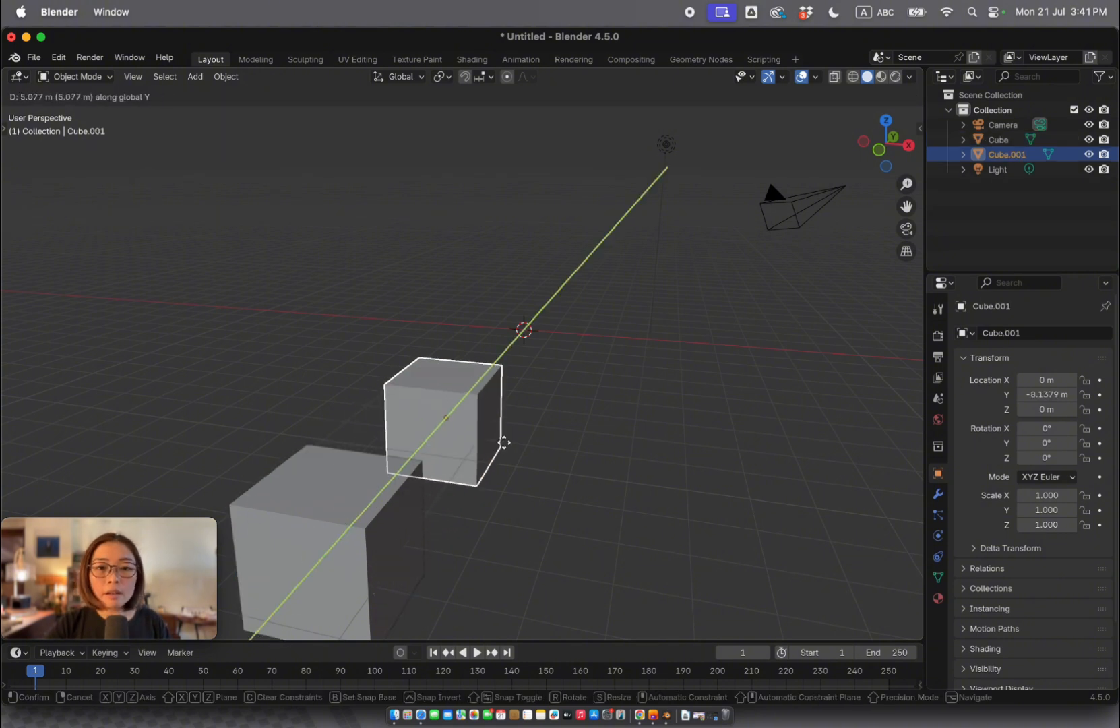
{"action": "left_click", "coordinate": [577, 379]}
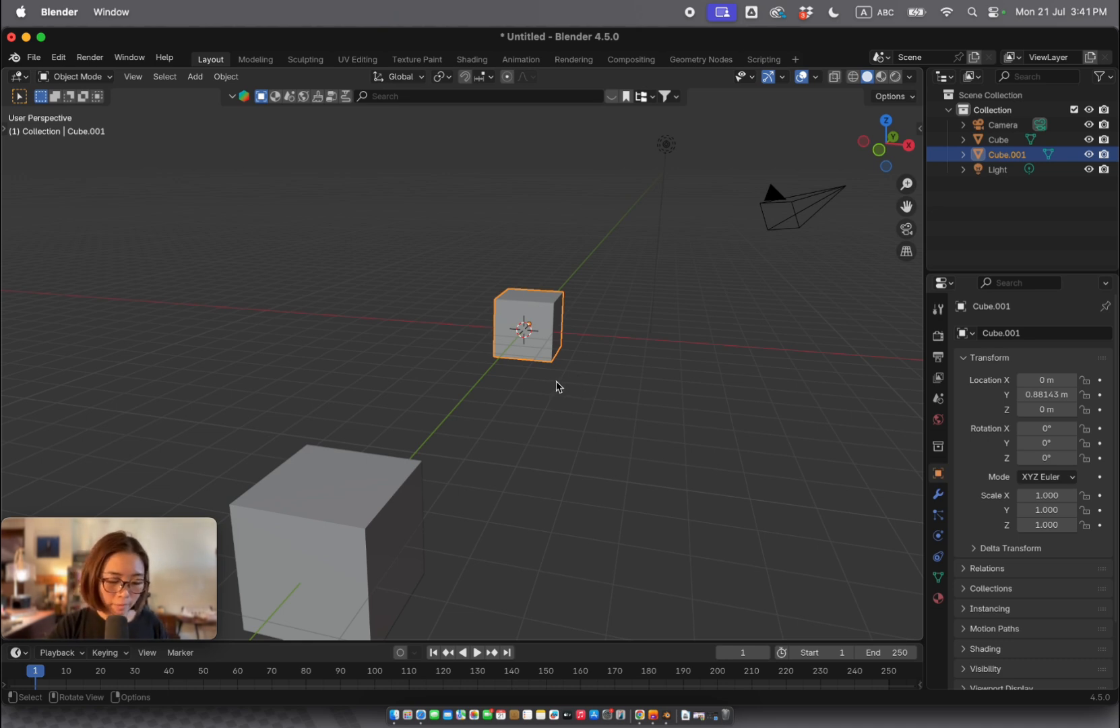
{"action": "key", "text": "shift+d"}
{"action": "key", "text": "y"}
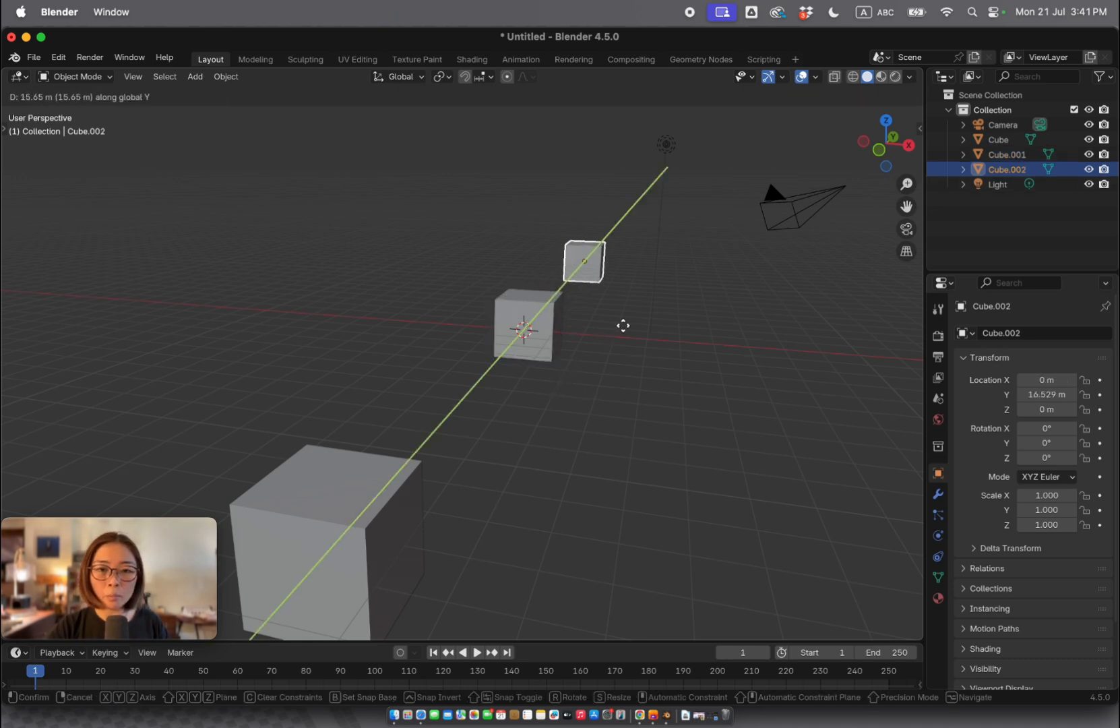
{"action": "left_click", "coordinate": [683, 254]}
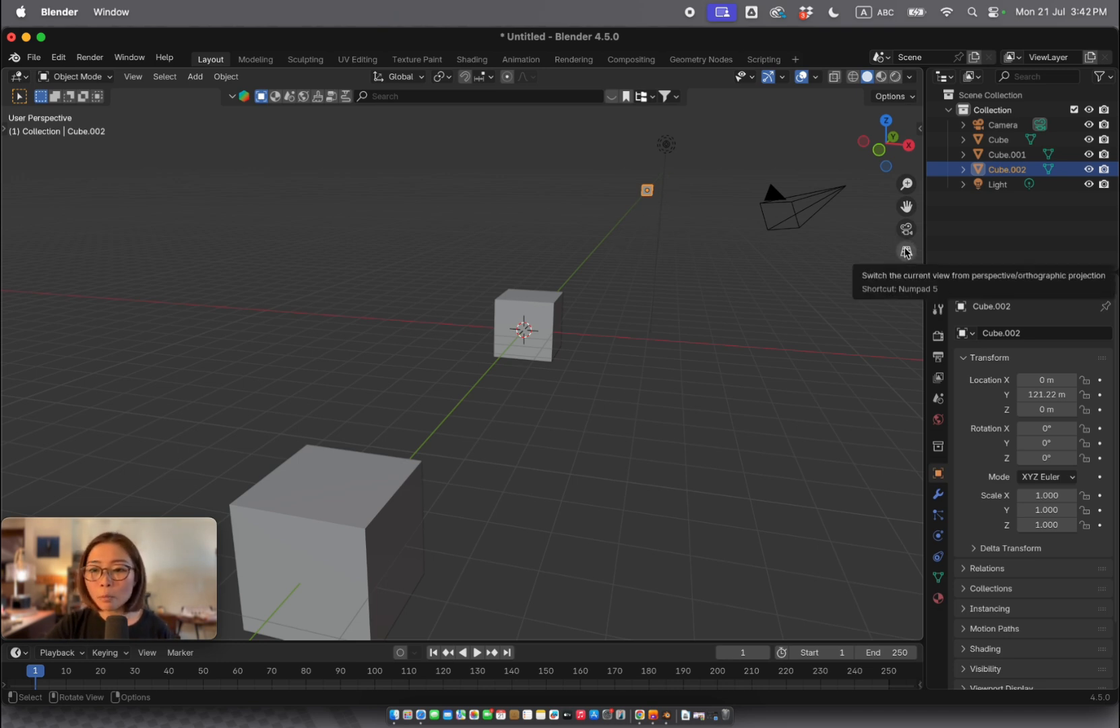
Switch the viewport to orthographic projection, compare the sizes of the three cubes along the Y axis, and return to perspective
{"action": "scroll", "coordinate": [898, 262], "scroll_direction": "left", "scroll_amount": 5}
{"action": "scroll", "coordinate": [902, 260], "scroll_direction": "right", "scroll_amount": 3}
{"action": "scroll", "coordinate": [793, 273], "scroll_direction": "right", "scroll_amount": 3}
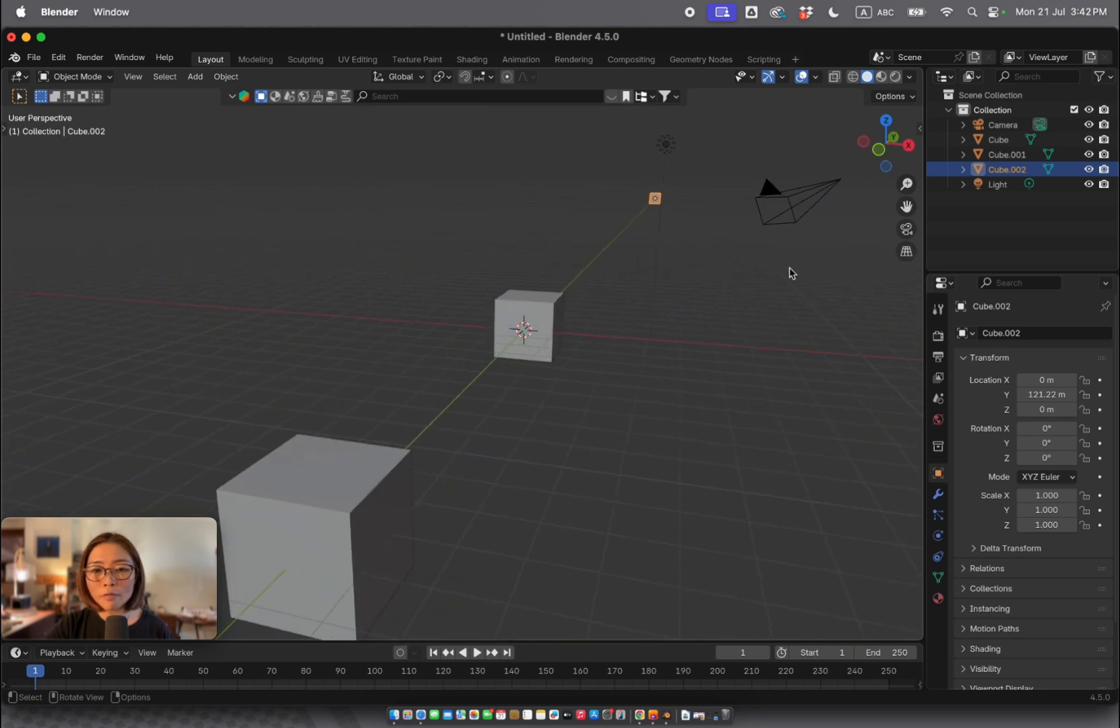
{"action": "key", "text": "KP_5"}
{"action": "scroll", "coordinate": [707, 306], "scroll_direction": "down", "scroll_amount": 10, "text": "ctrl"}
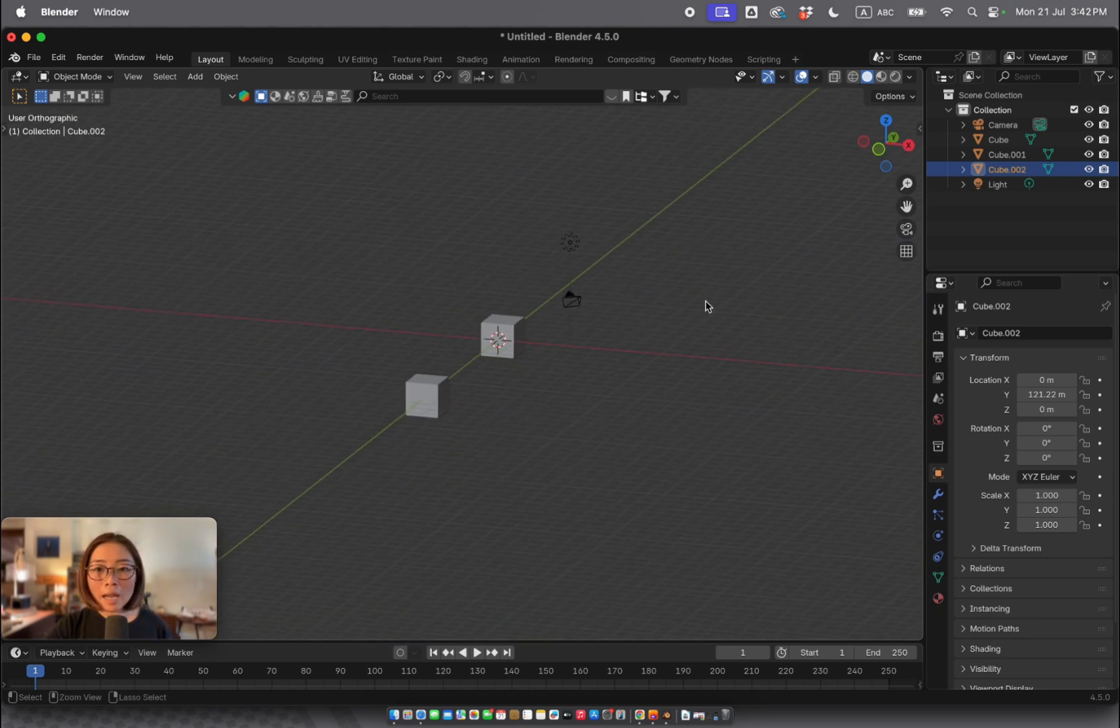
{"action": "scroll", "coordinate": [706, 307], "scroll_direction": "up", "scroll_amount": 3, "text": "ctrl"}
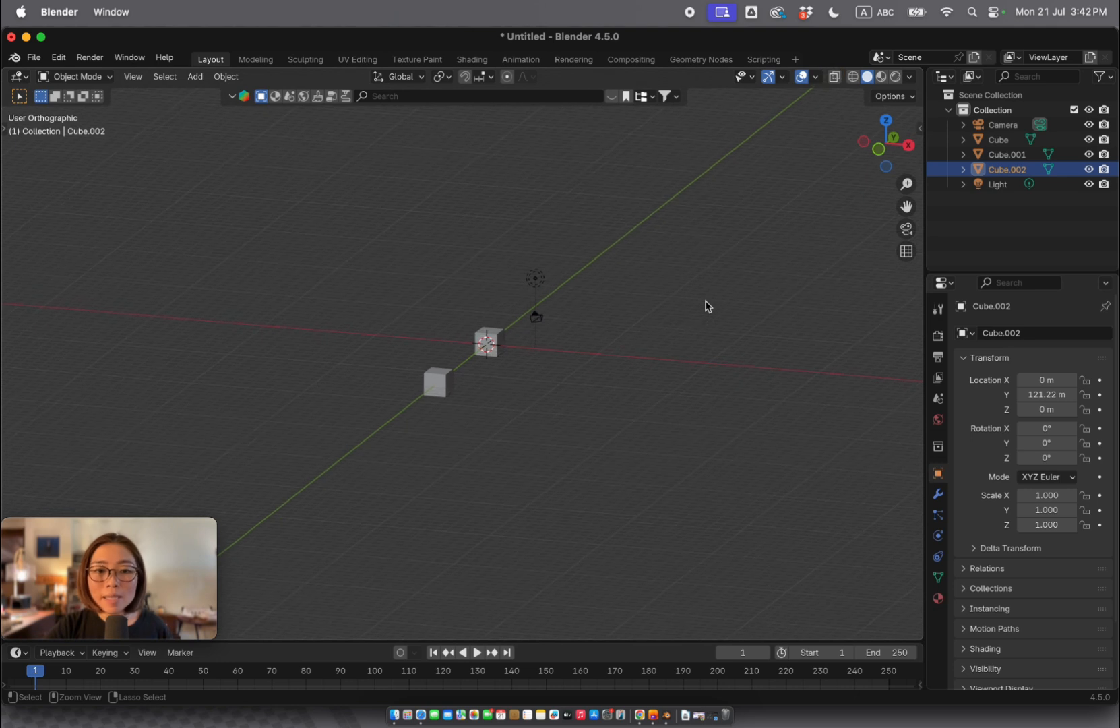
{"action": "scroll", "coordinate": [706, 307], "scroll_direction": "down", "scroll_amount": 6, "text": "ctrl"}
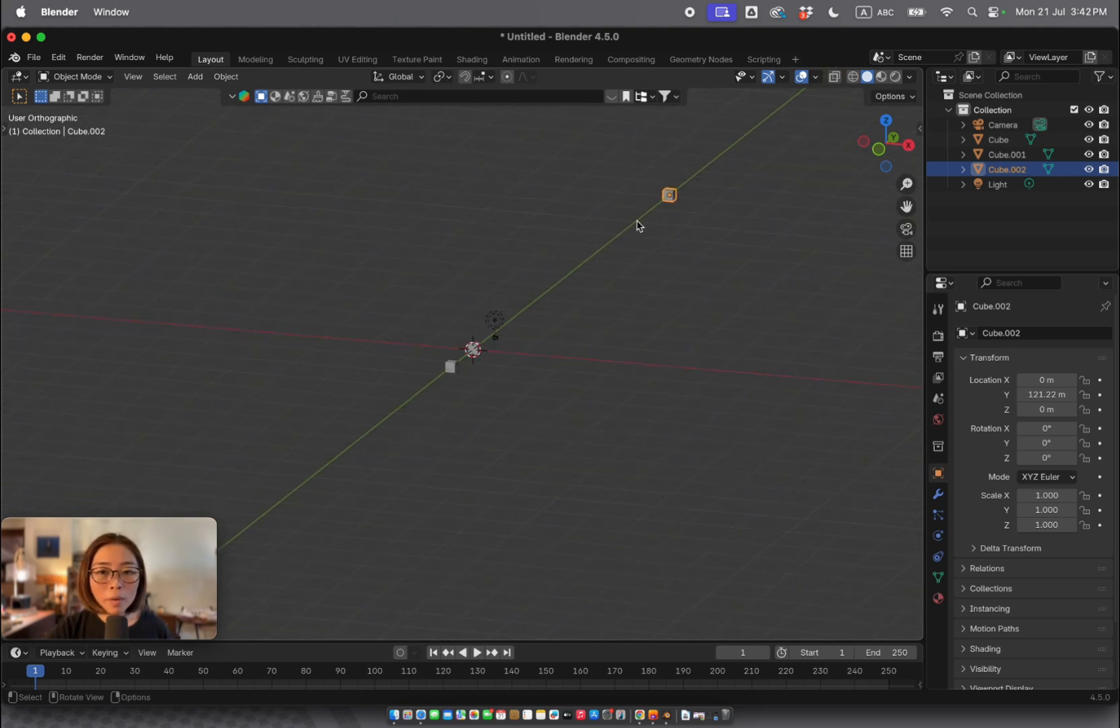
{"action": "scroll", "coordinate": [676, 202], "scroll_direction": "up", "scroll_amount": 2, "text": "ctrl"}
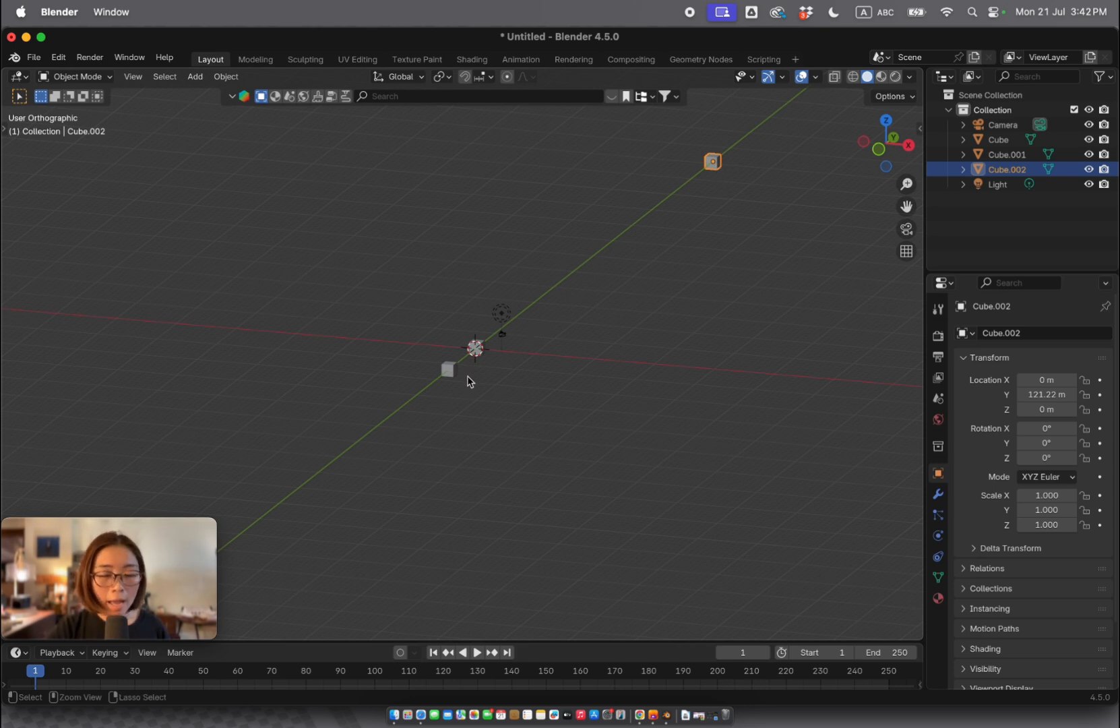
{"action": "scroll", "coordinate": [470, 381], "scroll_direction": "up", "scroll_amount": 8, "text": "ctrl"}
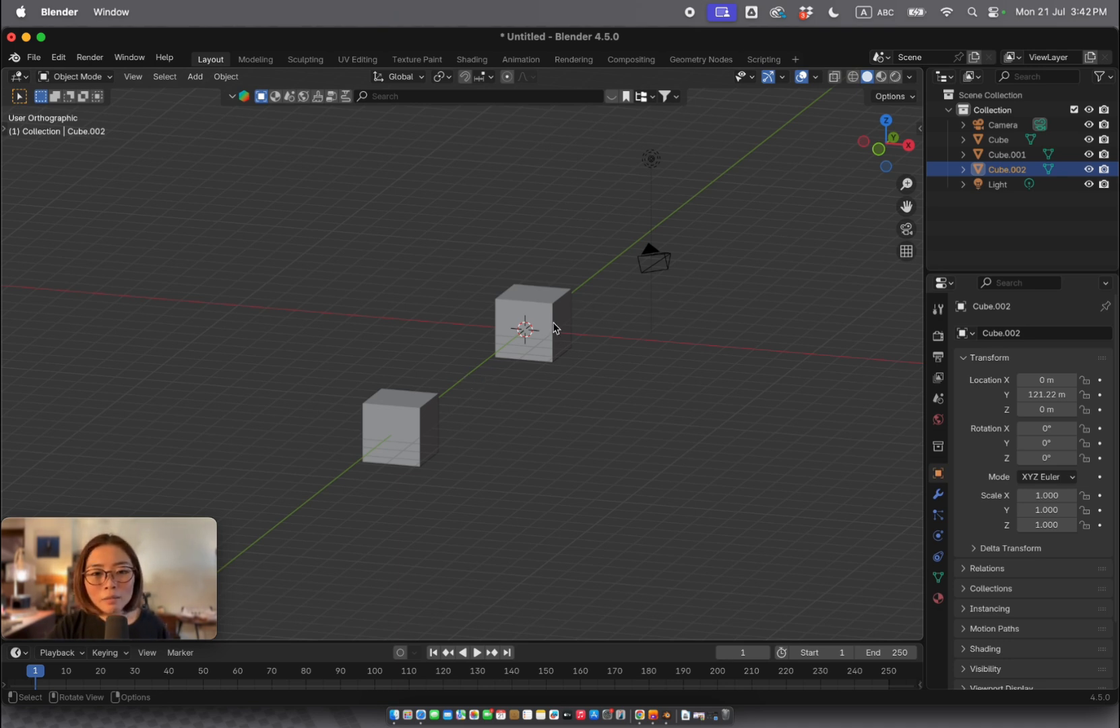
{"action": "left_click", "coordinate": [906, 252]}
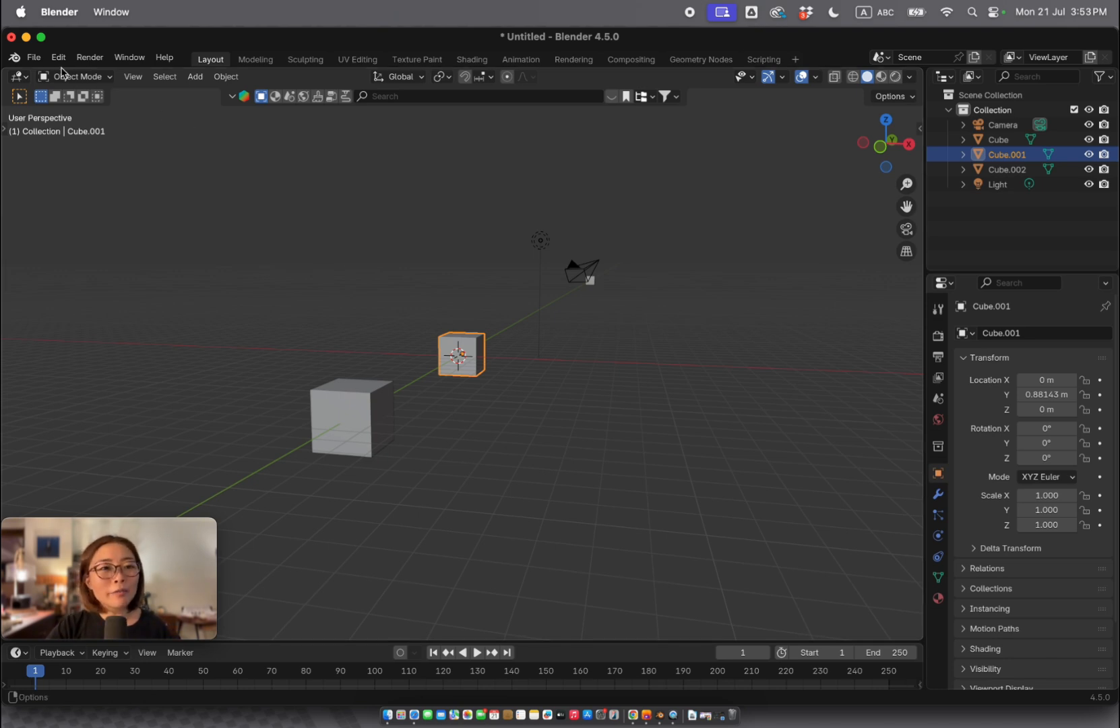
Check the Emulate Numpad option in the Input preferences and close the preferences
{"action": "left_click", "coordinate": [58, 57]}
{"action": "left_click", "coordinate": [102, 249]}
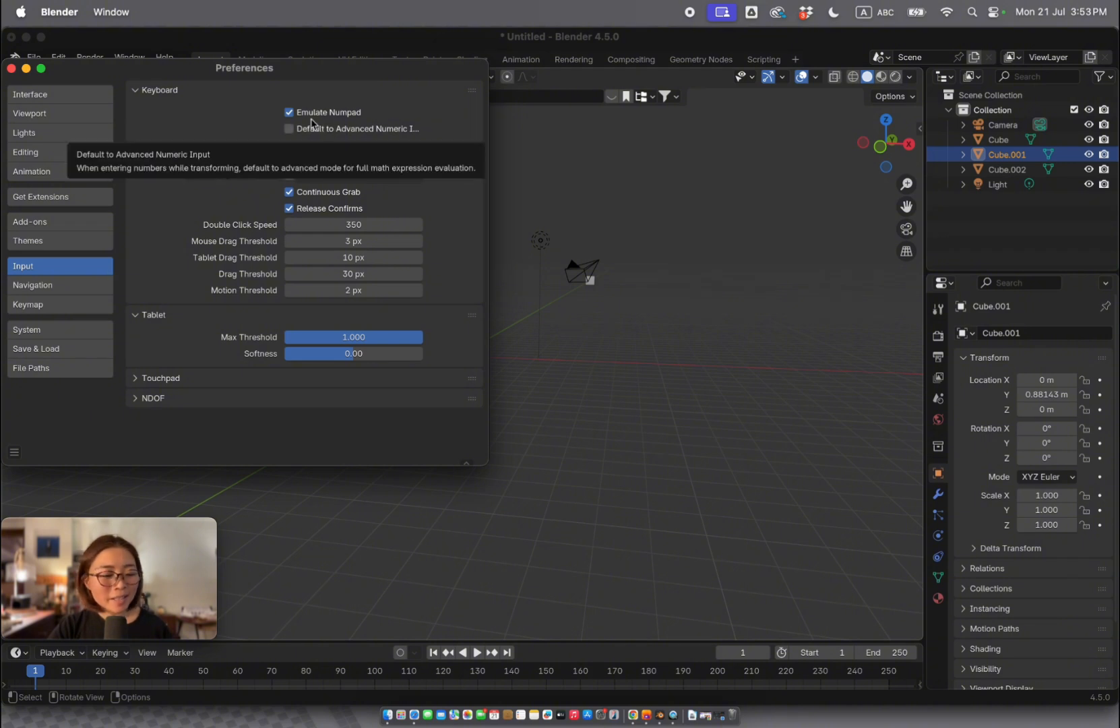
{"action": "left_click", "coordinate": [11, 68]}
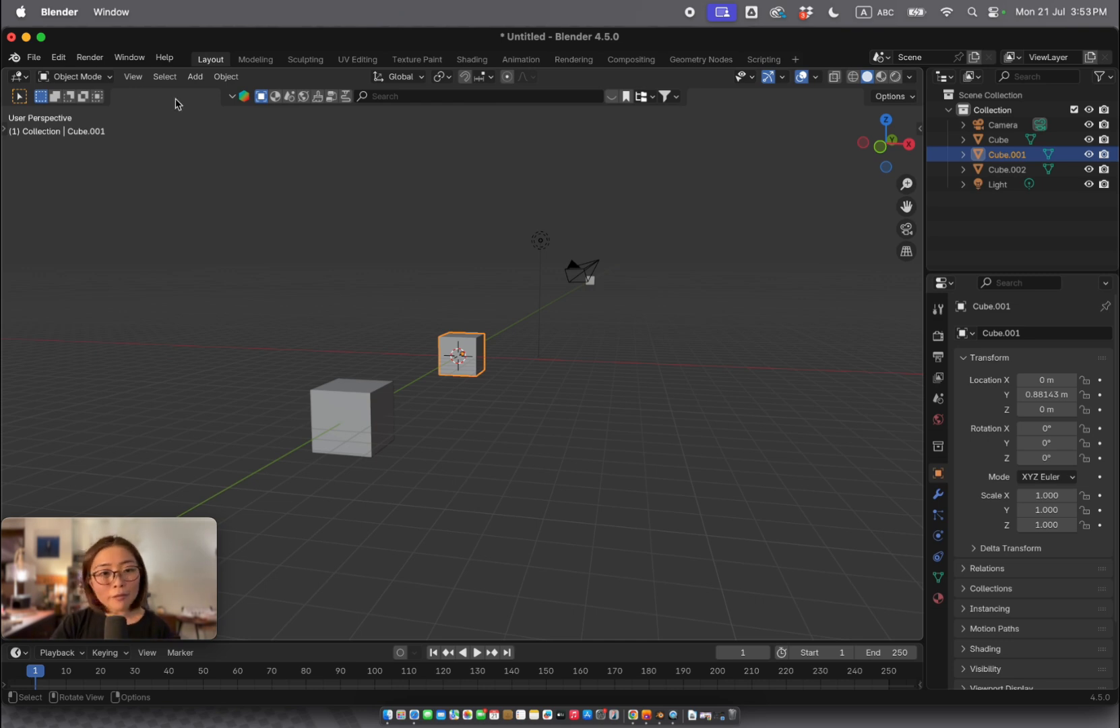
Look at the cubes from the front, orbit back out, and toggle repeatedly between orthographic and perspective projection
{"action": "key", "text": "KP_1"}
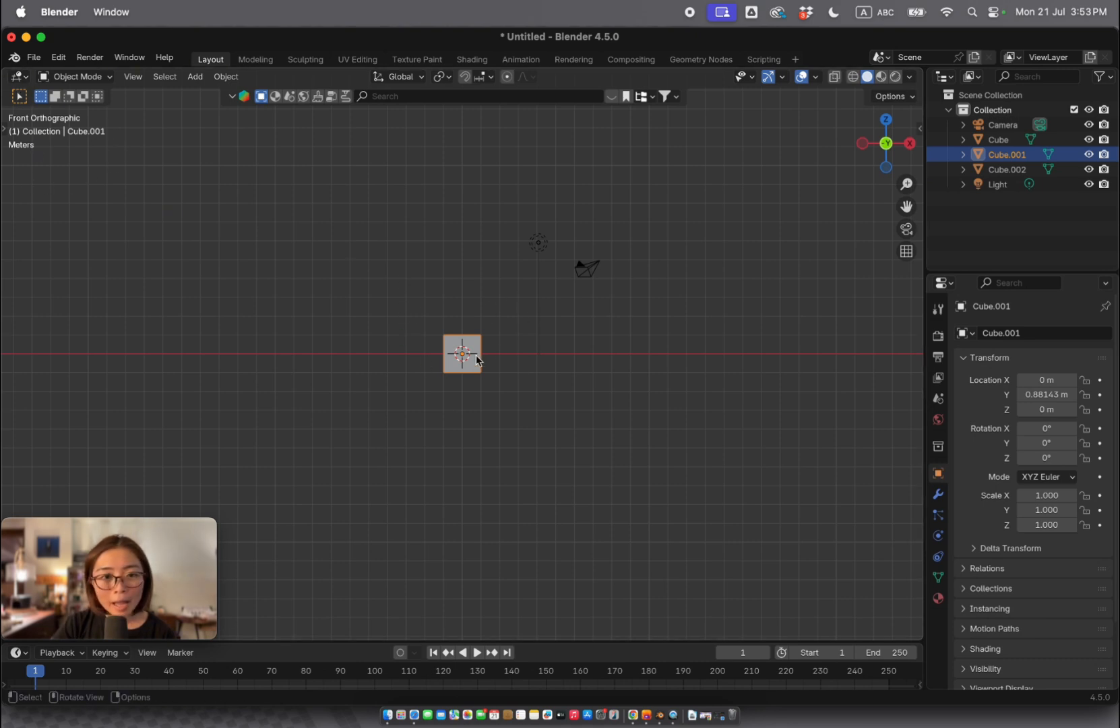
{"action": "scroll", "coordinate": [600, 317], "scroll_direction": "right", "scroll_amount": 3}
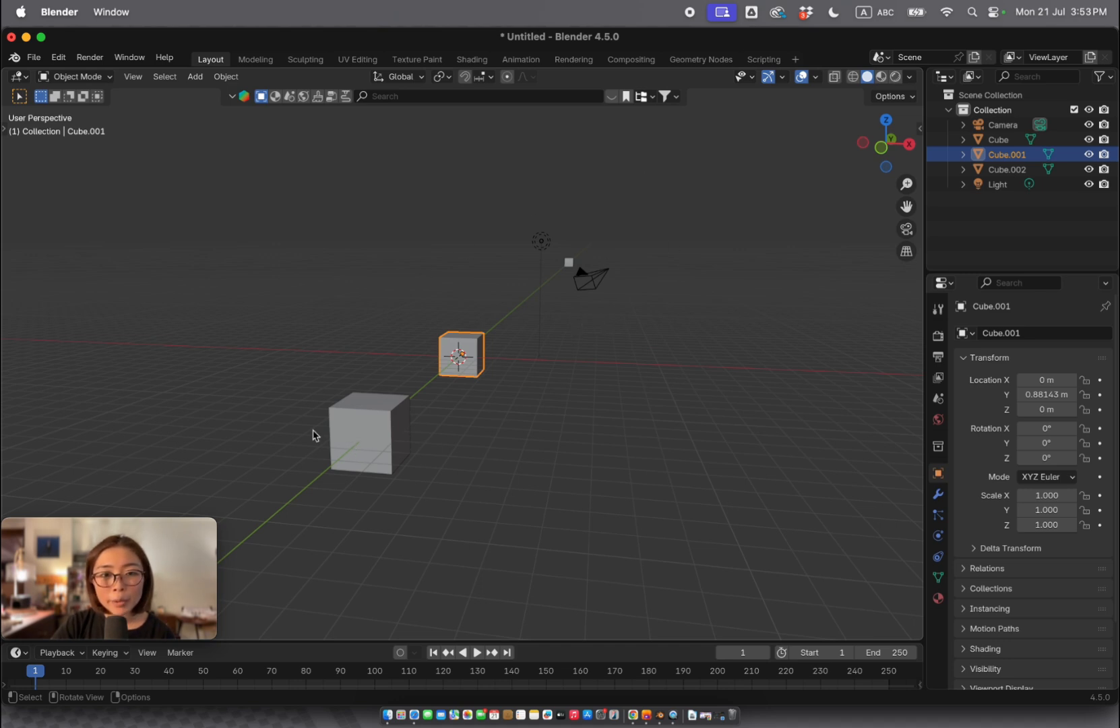
{"action": "left_click", "coordinate": [906, 253]}
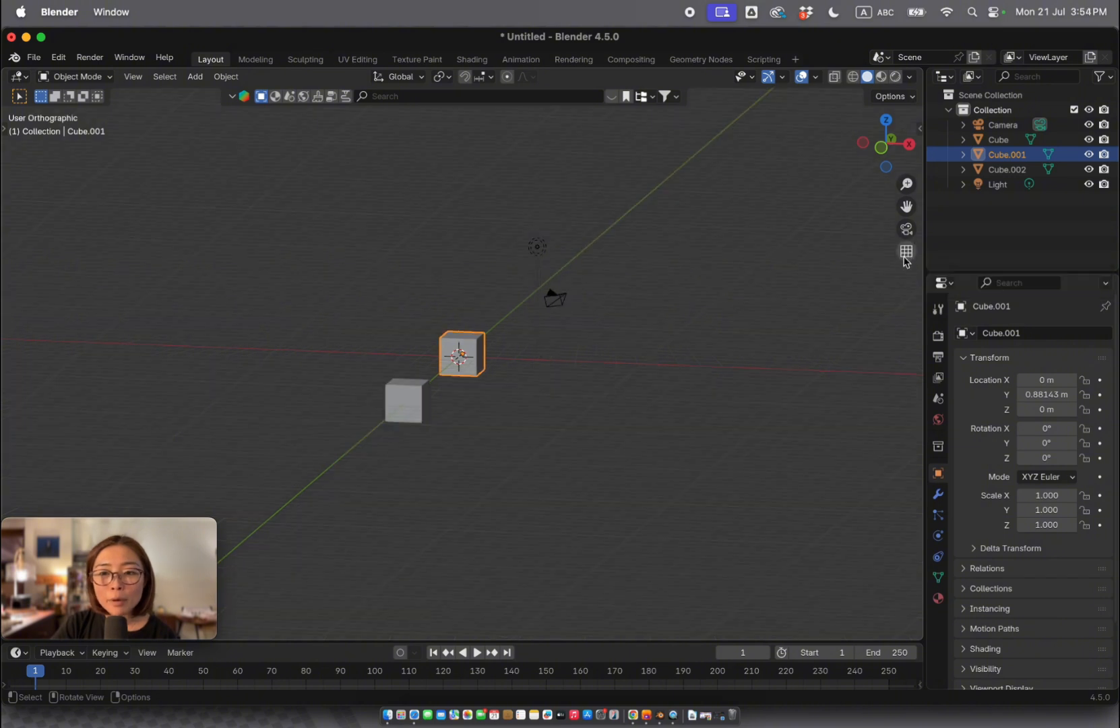
{"action": "left_click", "coordinate": [905, 254]}
{"action": "left_click", "coordinate": [905, 254]}
{"action": "left_click", "coordinate": [906, 254]}
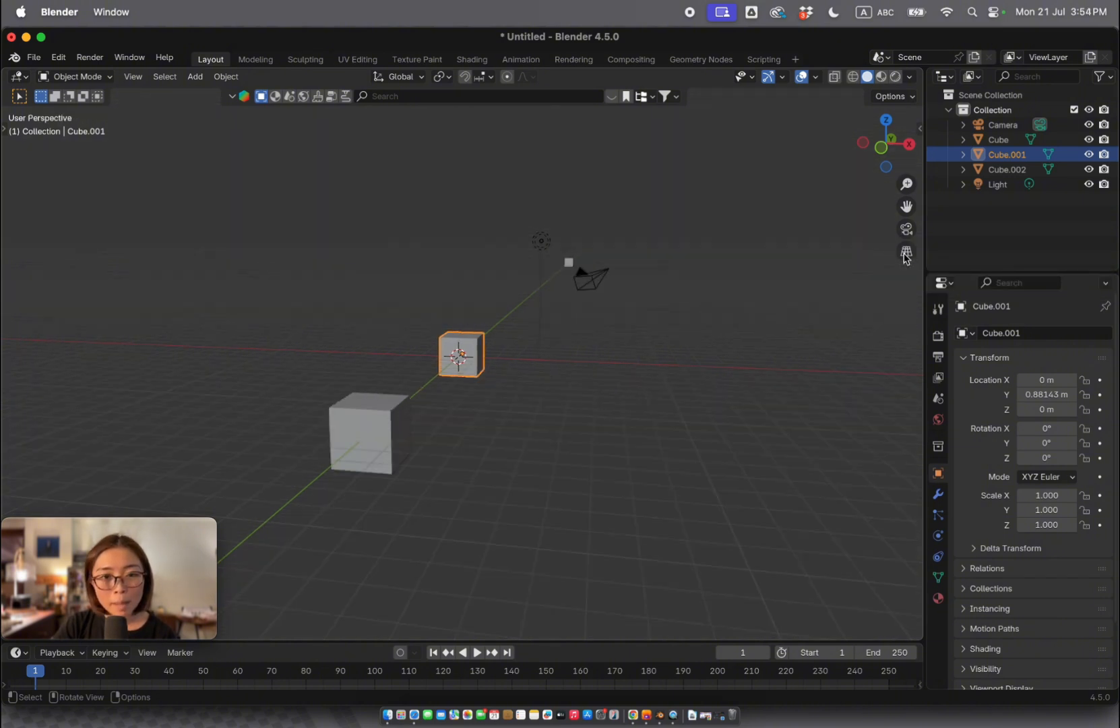
{"action": "left_click", "coordinate": [905, 254]}
{"action": "left_click", "coordinate": [906, 254]}
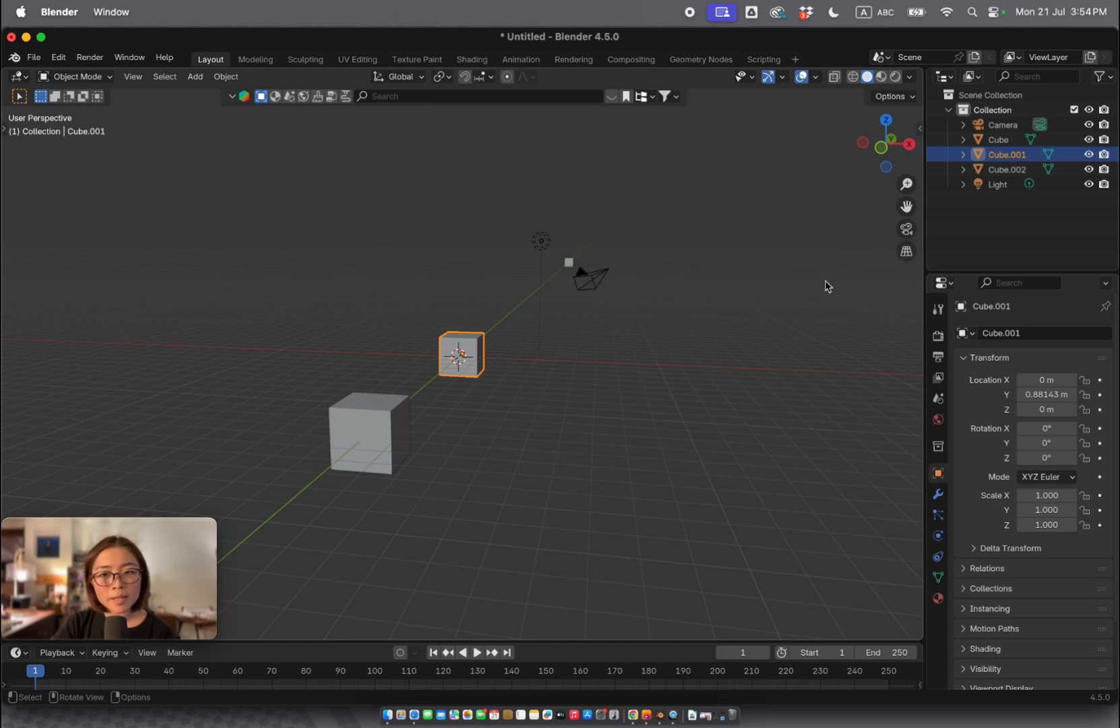
Orbit around the cubes from the sides and below, snap to the front view, and orbit out again
{"action": "scroll", "coordinate": [601, 360], "scroll_direction": "right", "scroll_amount": 3}
{"action": "scroll", "coordinate": [601, 361], "scroll_direction": "left", "scroll_amount": 6}
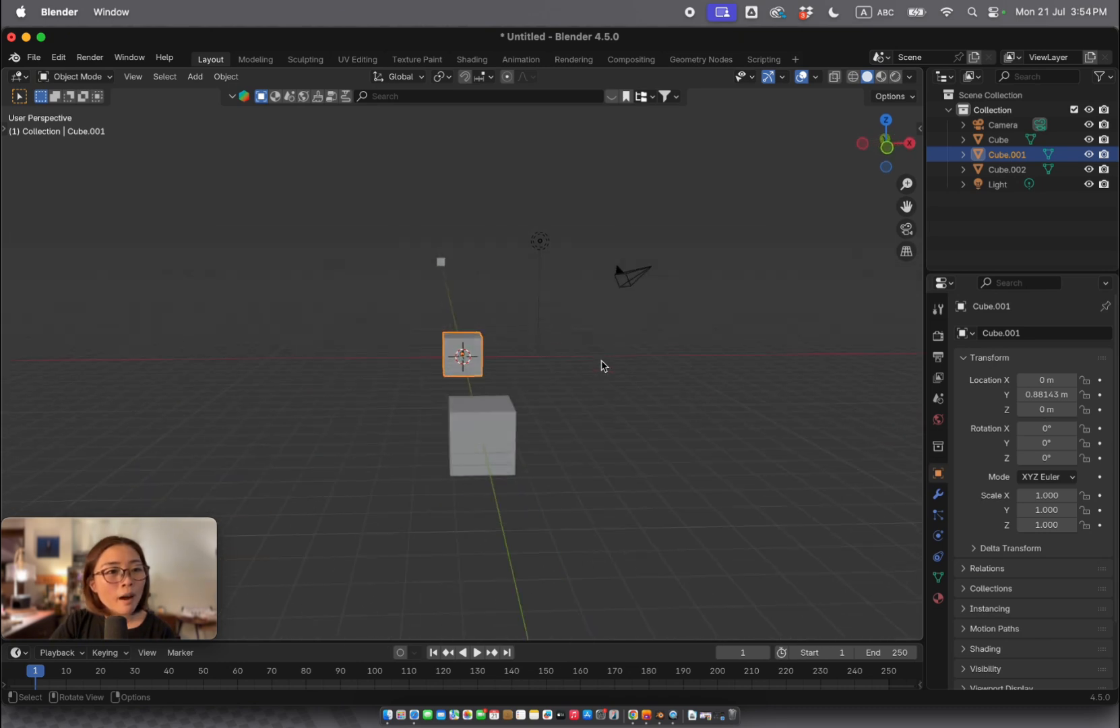
{"action": "scroll", "coordinate": [601, 361], "scroll_direction": "right", "scroll_amount": 6}
{"action": "scroll", "coordinate": [601, 360], "scroll_direction": "up", "scroll_amount": 3}
{"action": "scroll", "coordinate": [601, 360], "scroll_direction": "down", "scroll_amount": 8}
{"action": "scroll", "coordinate": [601, 360], "scroll_direction": "up", "scroll_amount": 5}
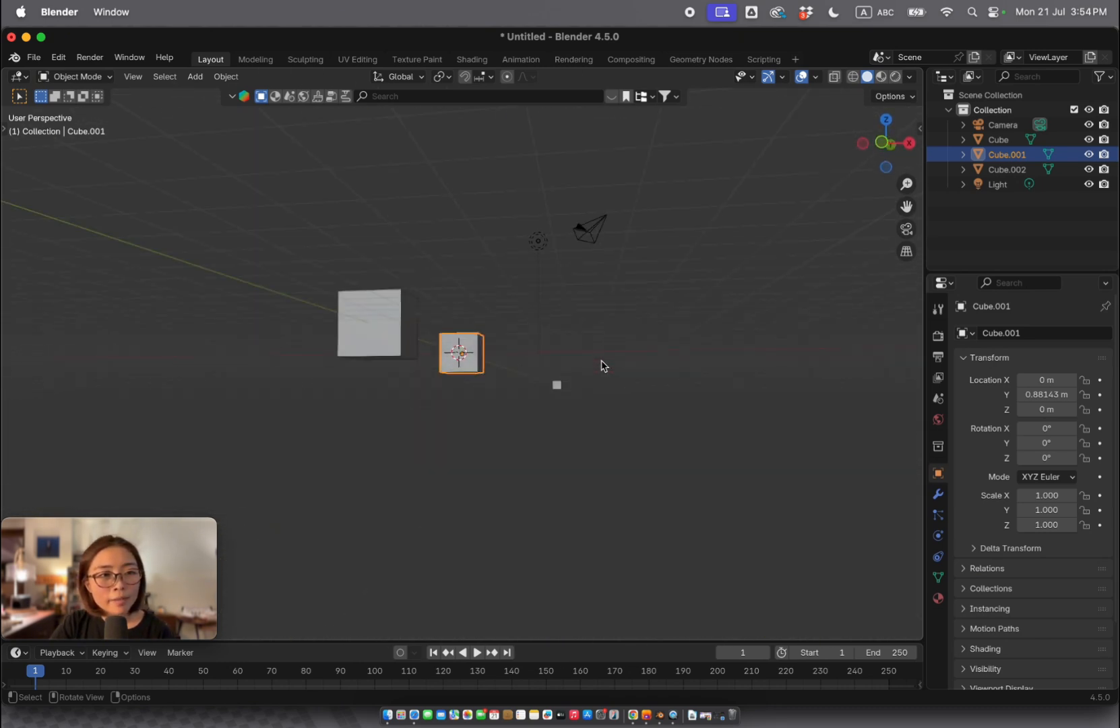
{"action": "key", "text": "KP_1"}
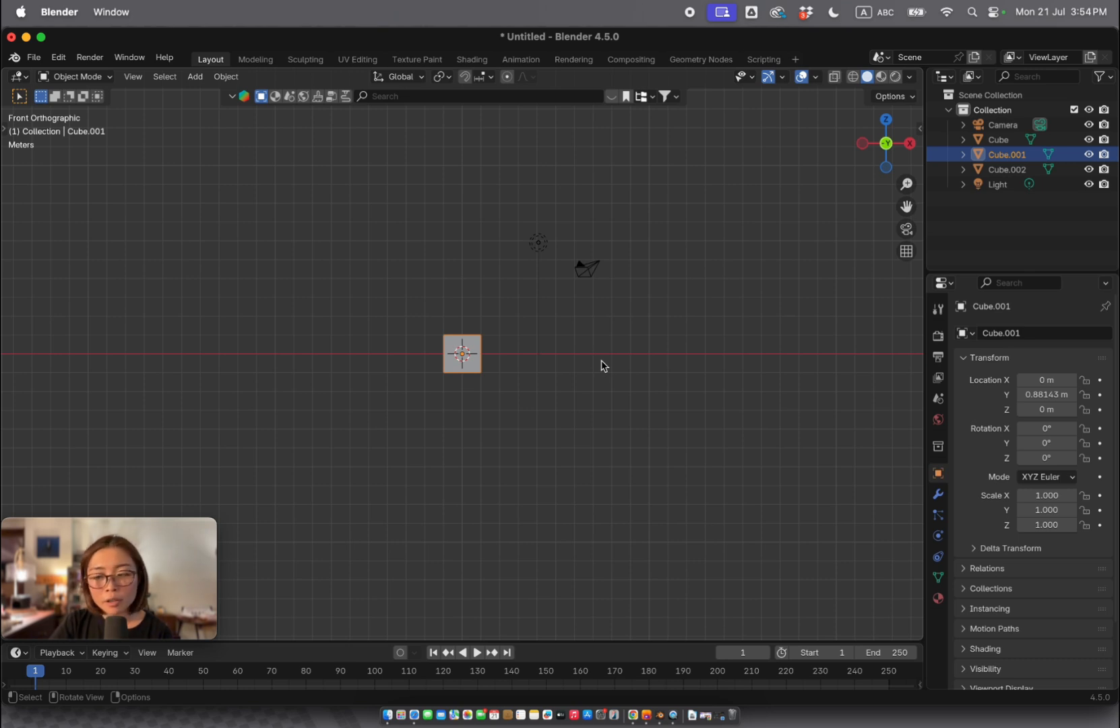
{"action": "scroll", "coordinate": [601, 366], "scroll_direction": "up", "scroll_amount": 5}
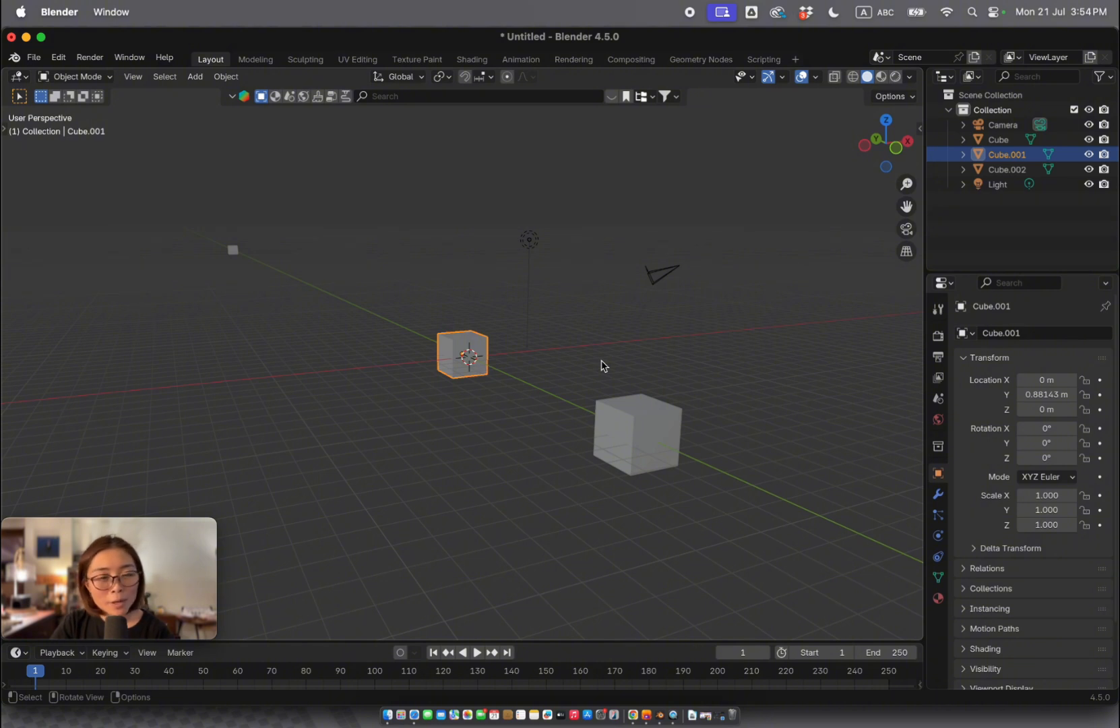
In the front orthographic view, duplicate the middle cube upward along global Z to about 2 m, stacking the copy on top
{"action": "key", "text": "KP_1"}
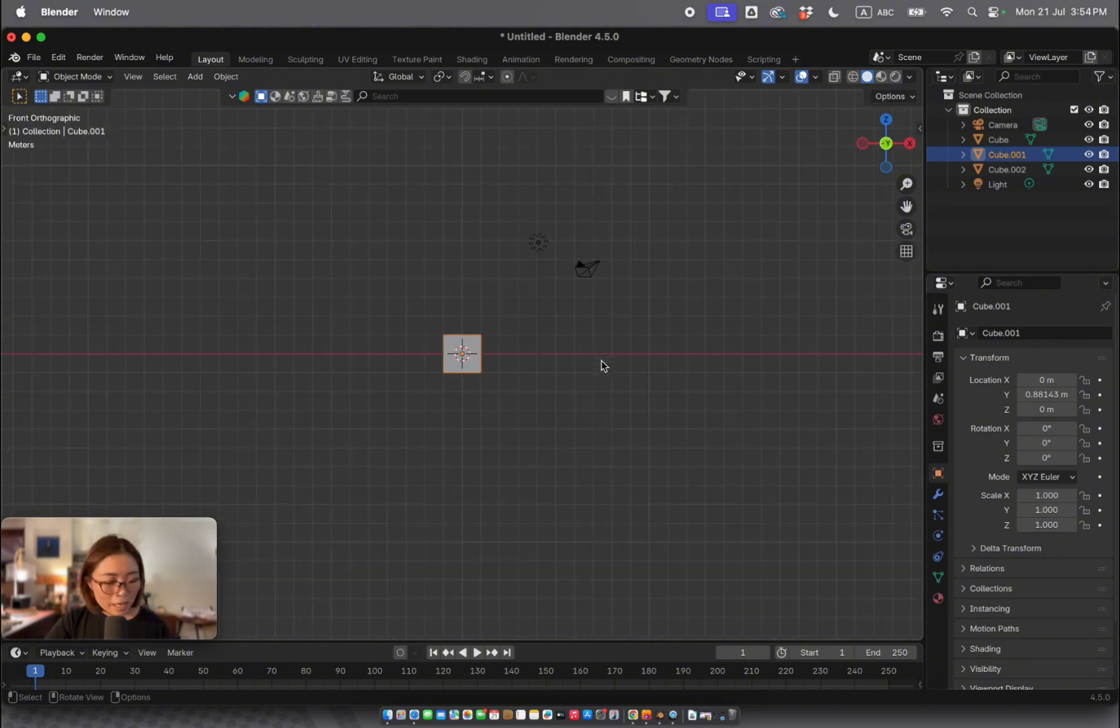
{"action": "scroll", "coordinate": [601, 366], "scroll_direction": "up", "scroll_amount": 10, "text": "ctrl"}
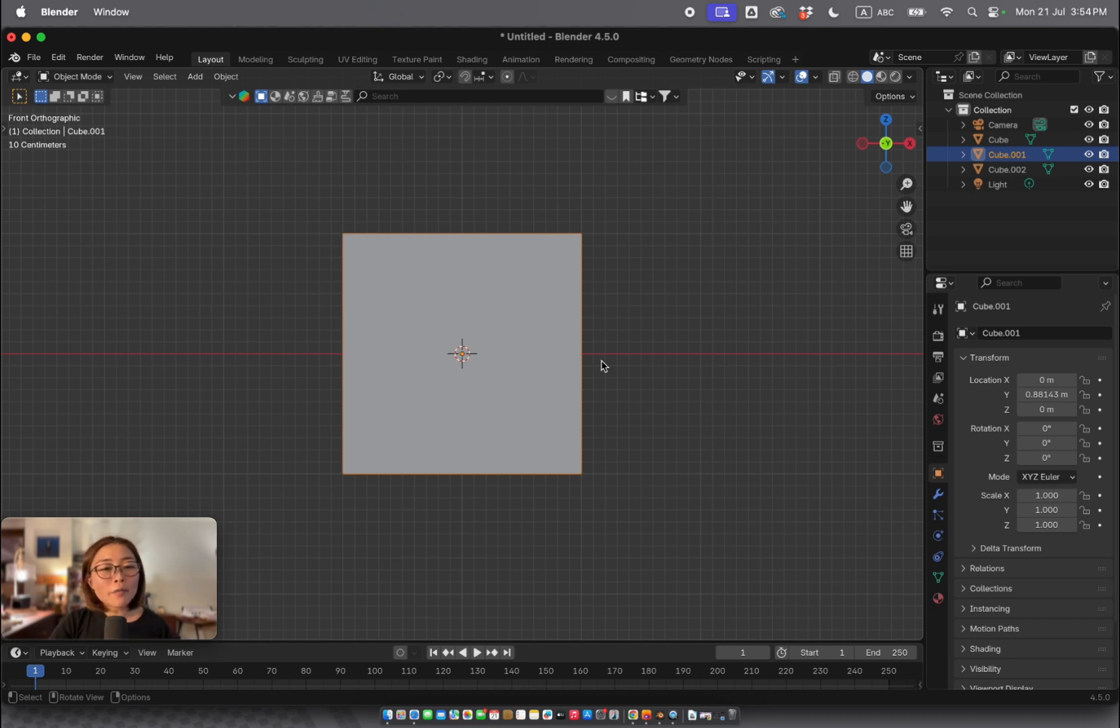
{"action": "scroll", "coordinate": [601, 365], "scroll_direction": "up", "scroll_amount": 10, "text": "shift"}
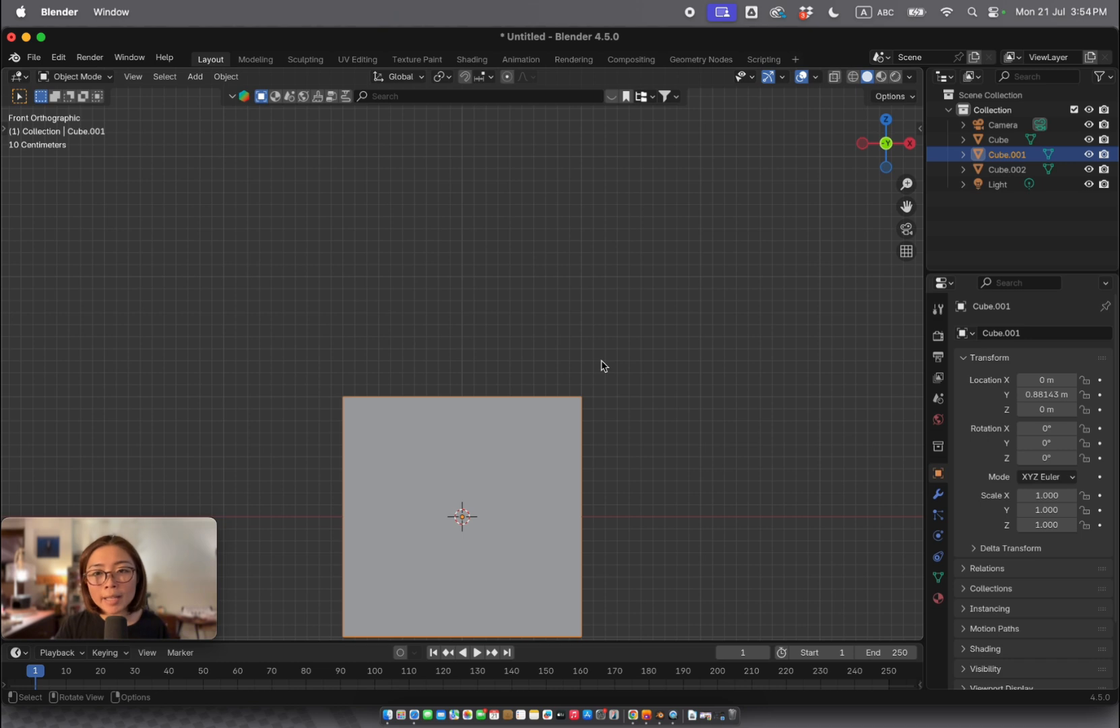
{"action": "key", "text": "shift+d"}
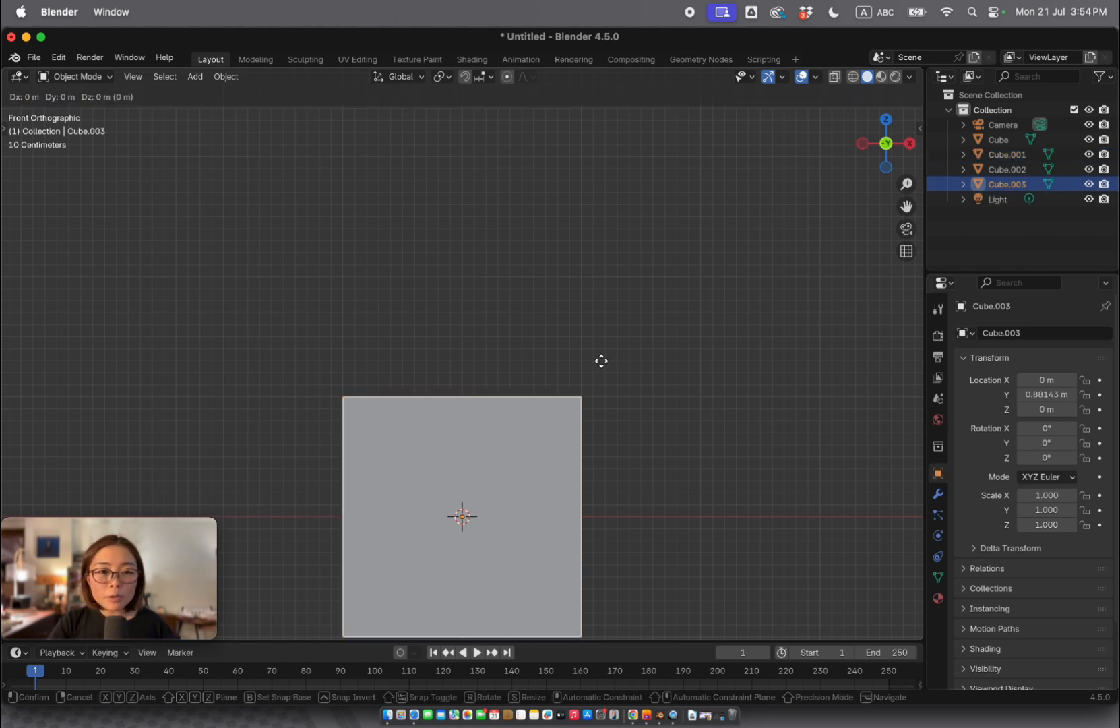
{"action": "key", "text": "z"}
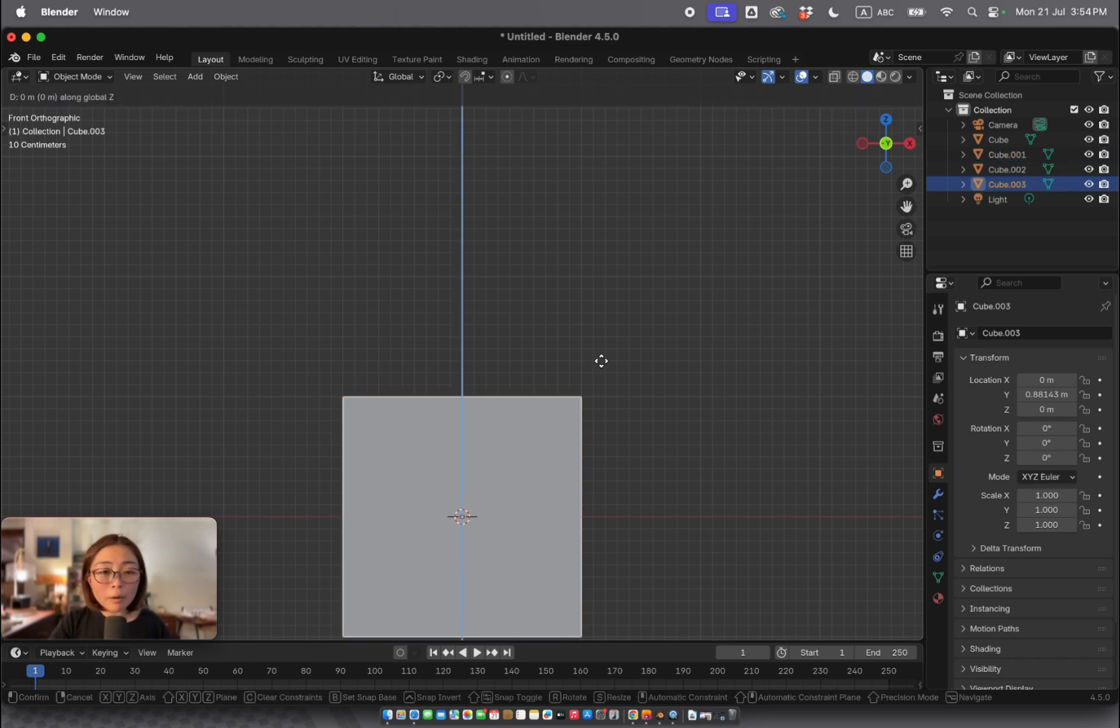
{"action": "left_click", "coordinate": [637, 125]}
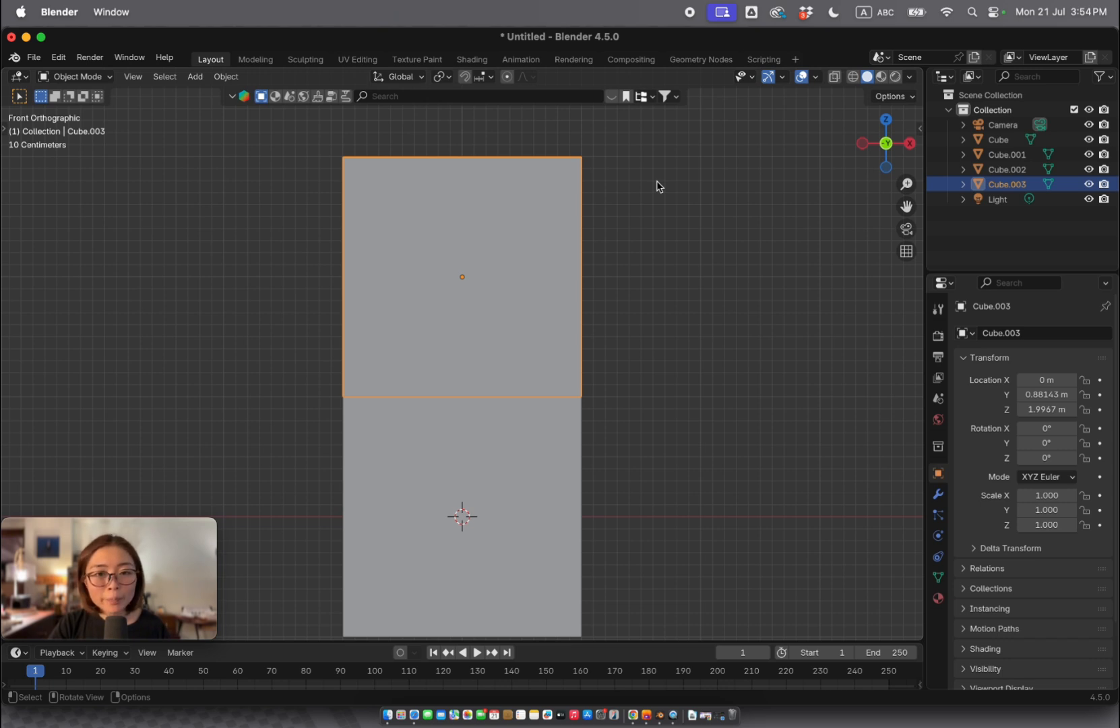
Orbit around the stacked cubes, then view them from the front, right, top and through the camera, and return to the front view
{"action": "scroll", "coordinate": [660, 187], "scroll_direction": "right", "scroll_amount": 5}
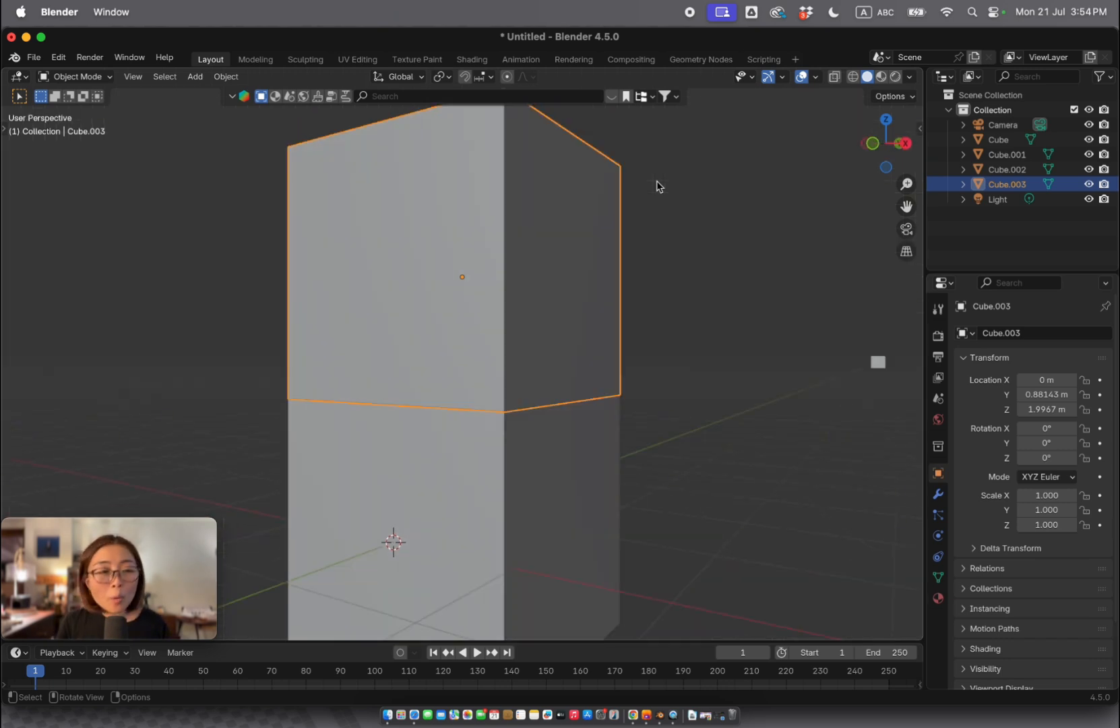
{"action": "key", "text": "KP_1"}
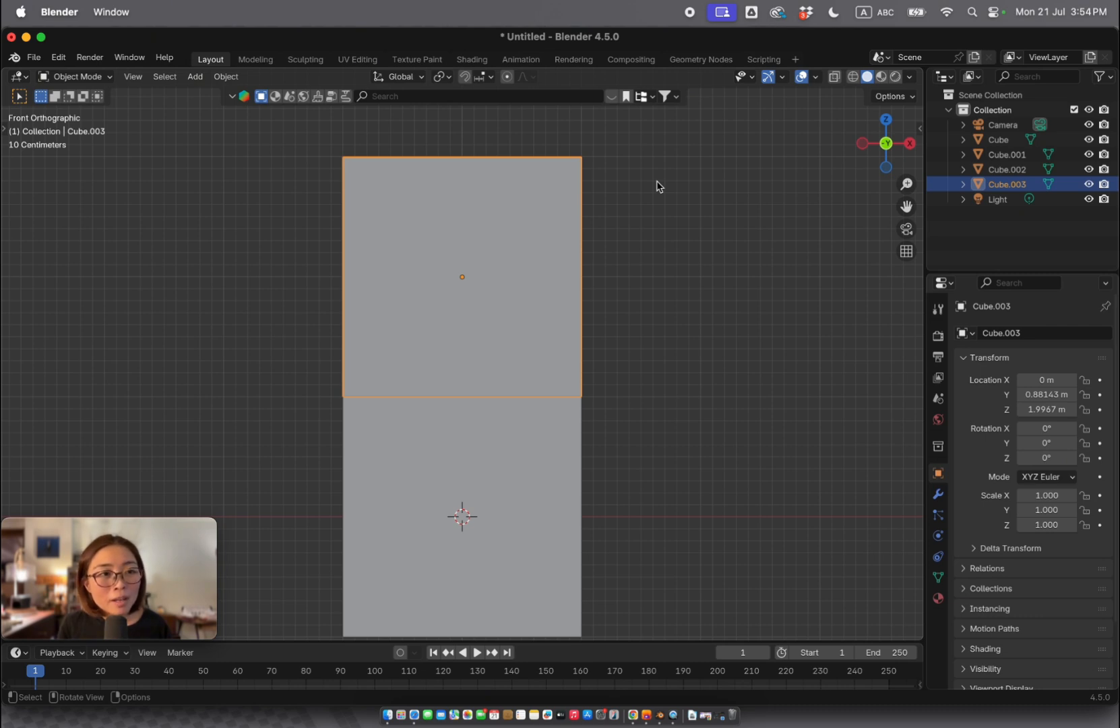
{"action": "key", "text": "KP_3"}
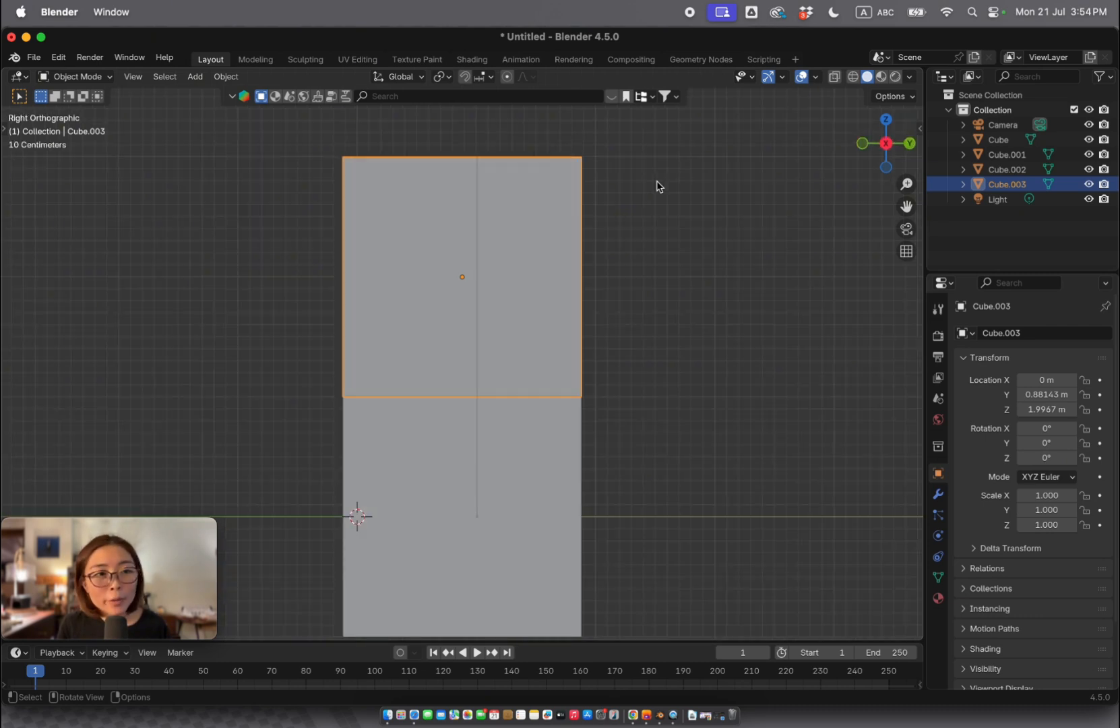
{"action": "key", "text": "KP_7"}
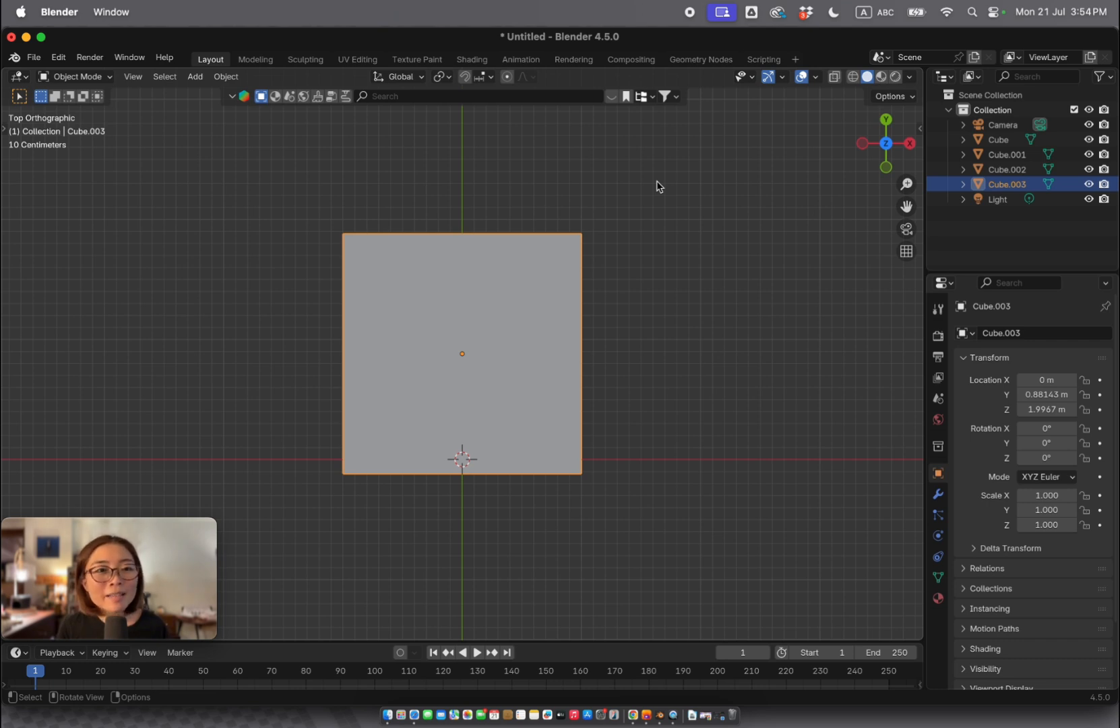
{"action": "key", "text": "KP_0"}
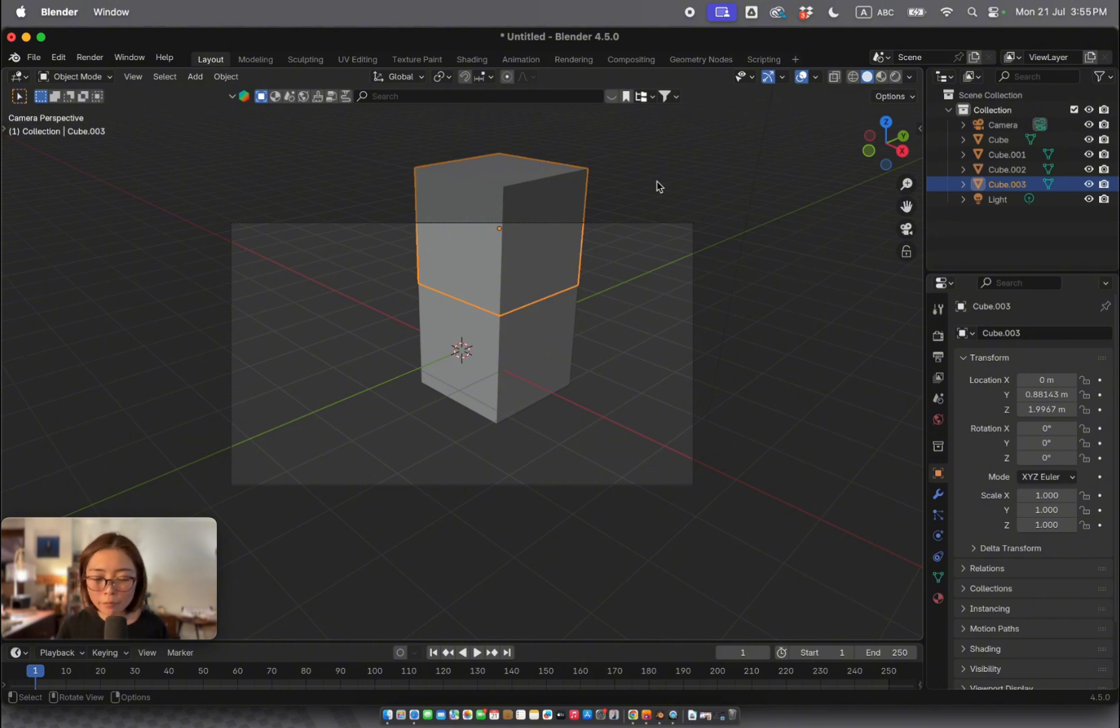
{"action": "key", "text": "KP_1"}
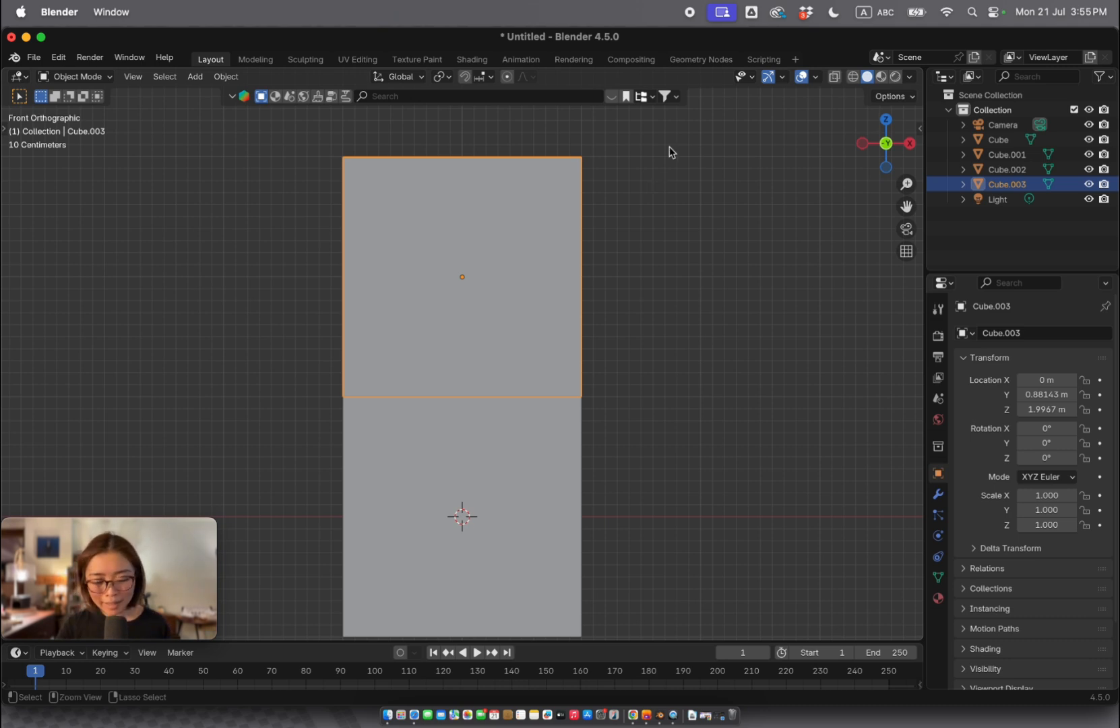
View the stacked cubes from the back, right, left, top and bottom in orthographic projection
{"action": "key", "text": "ctrl"}
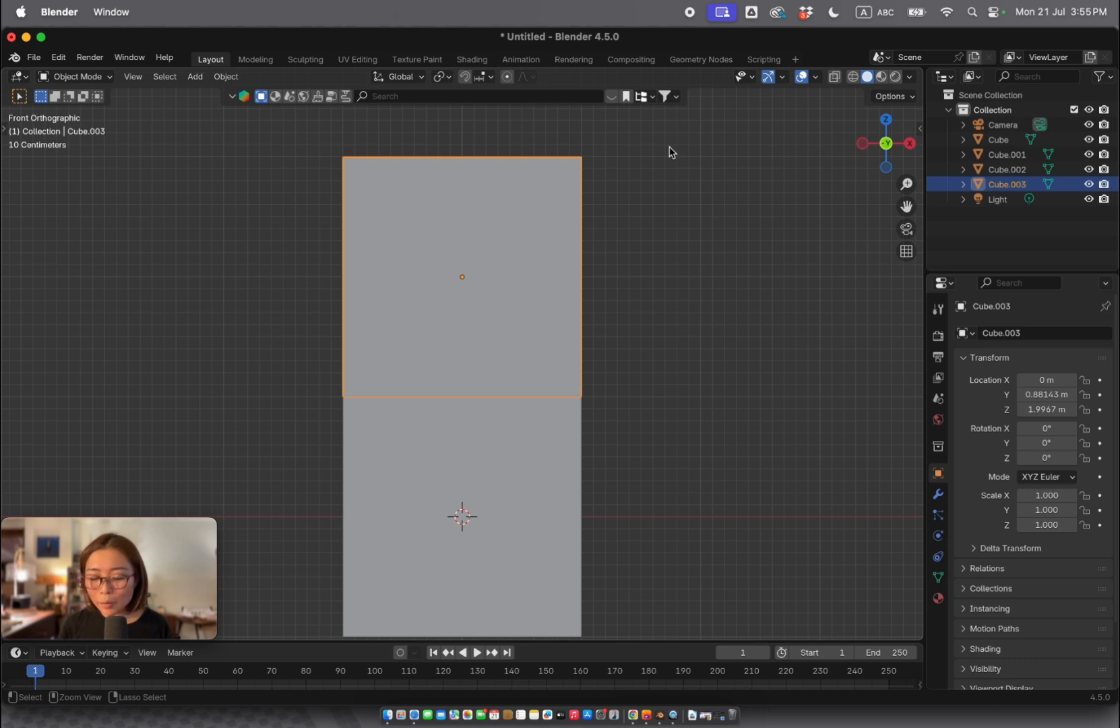
{"action": "key", "text": "ctrl+KP_1"}
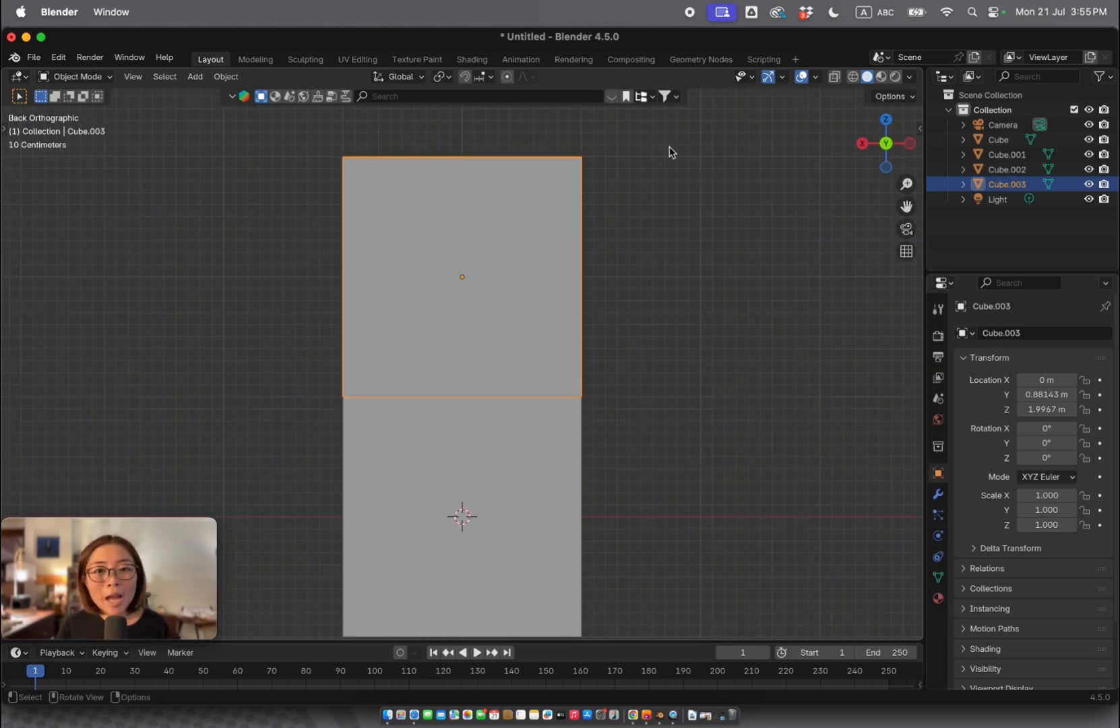
{"action": "key", "text": "KP_3"}
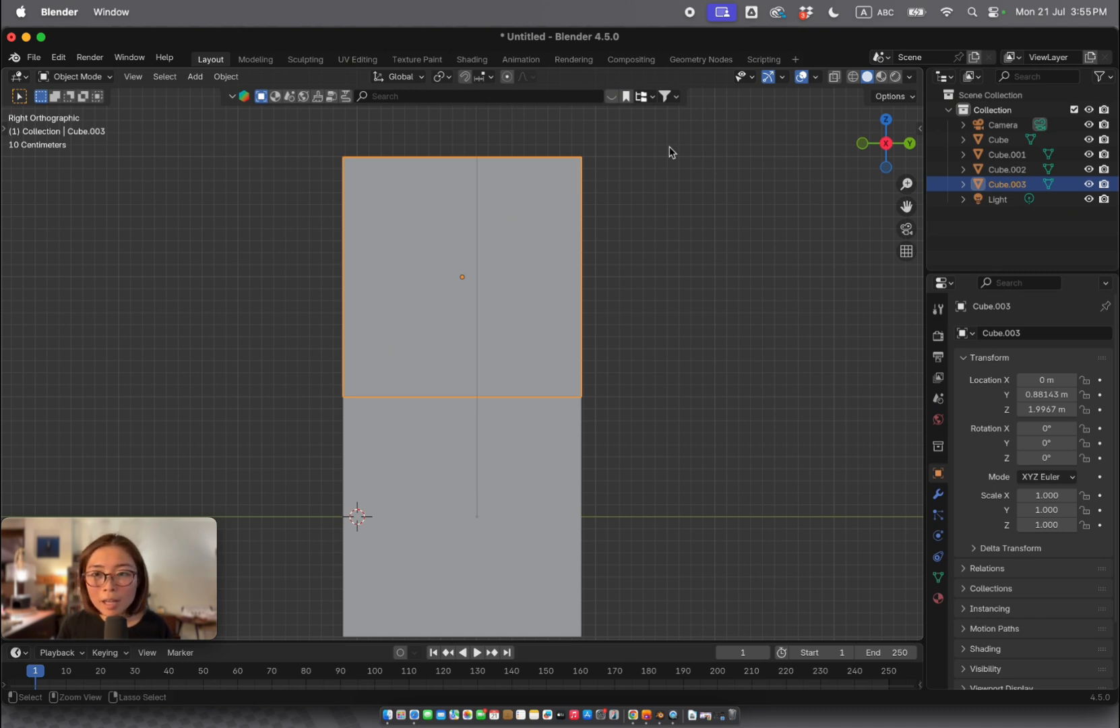
{"action": "key", "text": "ctrl+KP_3"}
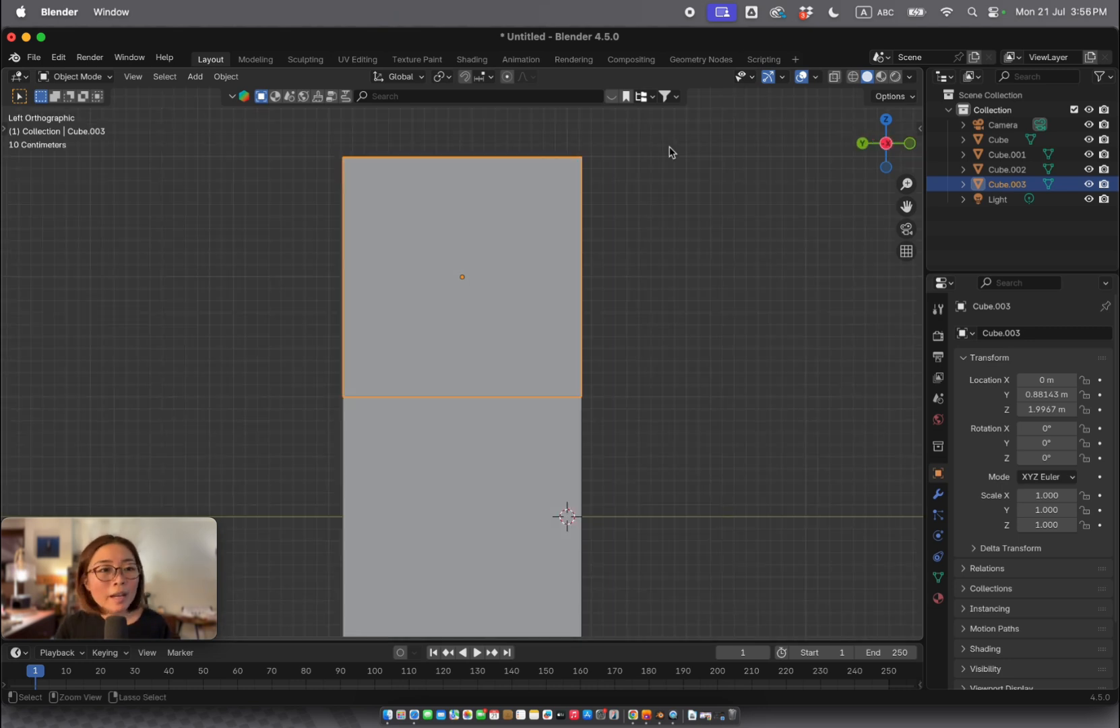
{"action": "key", "text": "KP_7"}
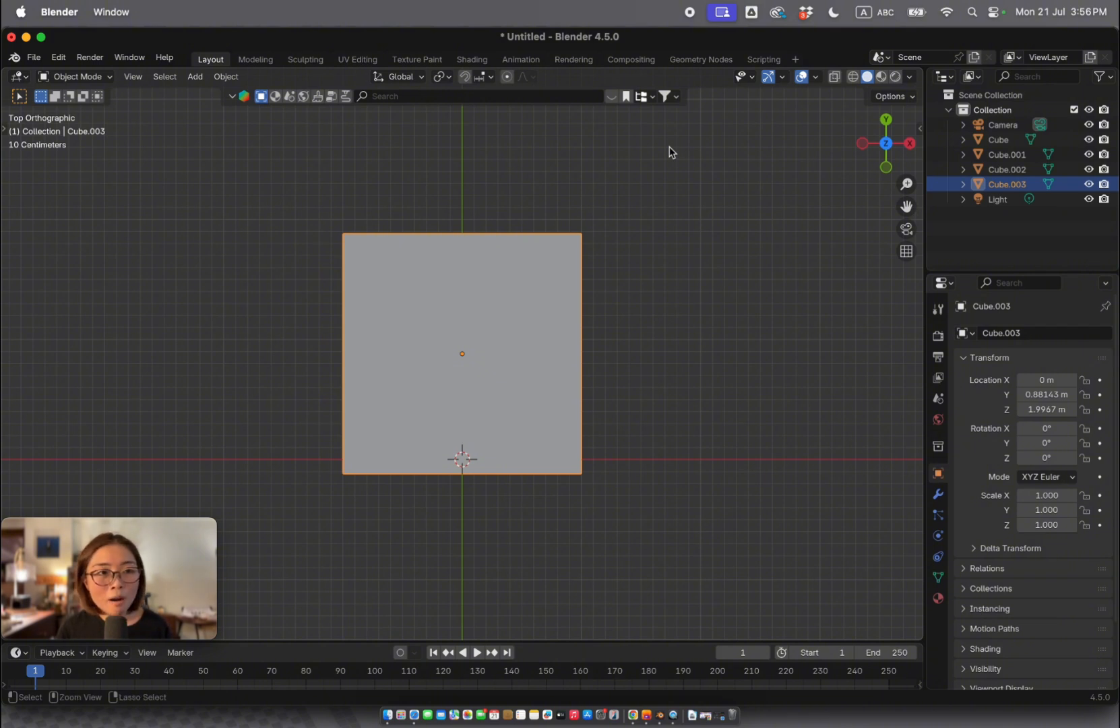
{"action": "key", "text": "ctrl+KP_7"}
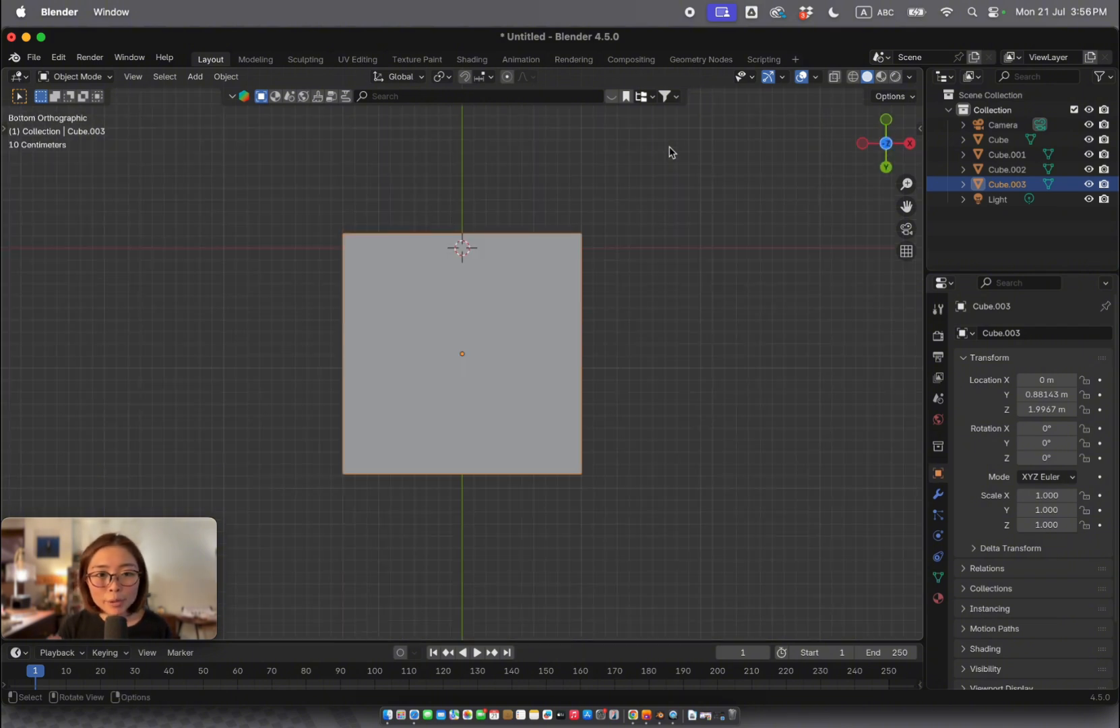
Orbit out of the bottom view to an upright perspective view and zoom in on the stacked cubes
{"action": "scroll", "coordinate": [669, 152], "scroll_direction": "up", "scroll_amount": 10}
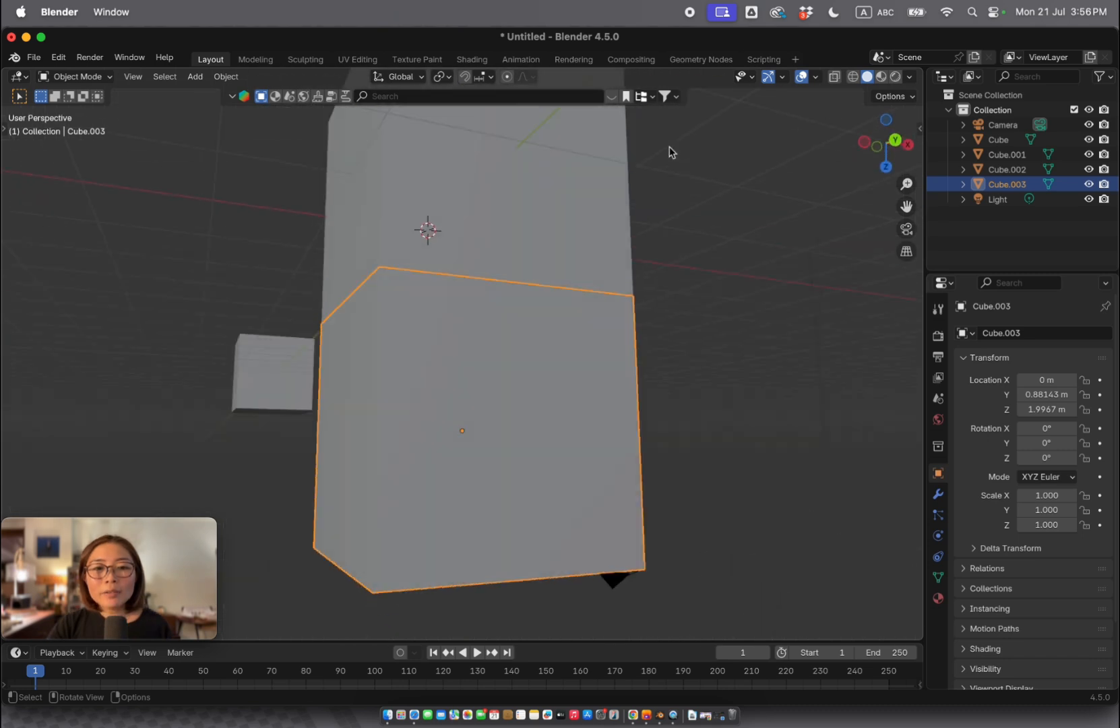
{"action": "scroll", "coordinate": [669, 152], "scroll_direction": "down", "scroll_amount": 8}
{"action": "scroll", "coordinate": [669, 152], "scroll_direction": "up", "scroll_amount": 8}
{"action": "scroll", "coordinate": [669, 152], "scroll_direction": "down", "scroll_amount": 10}
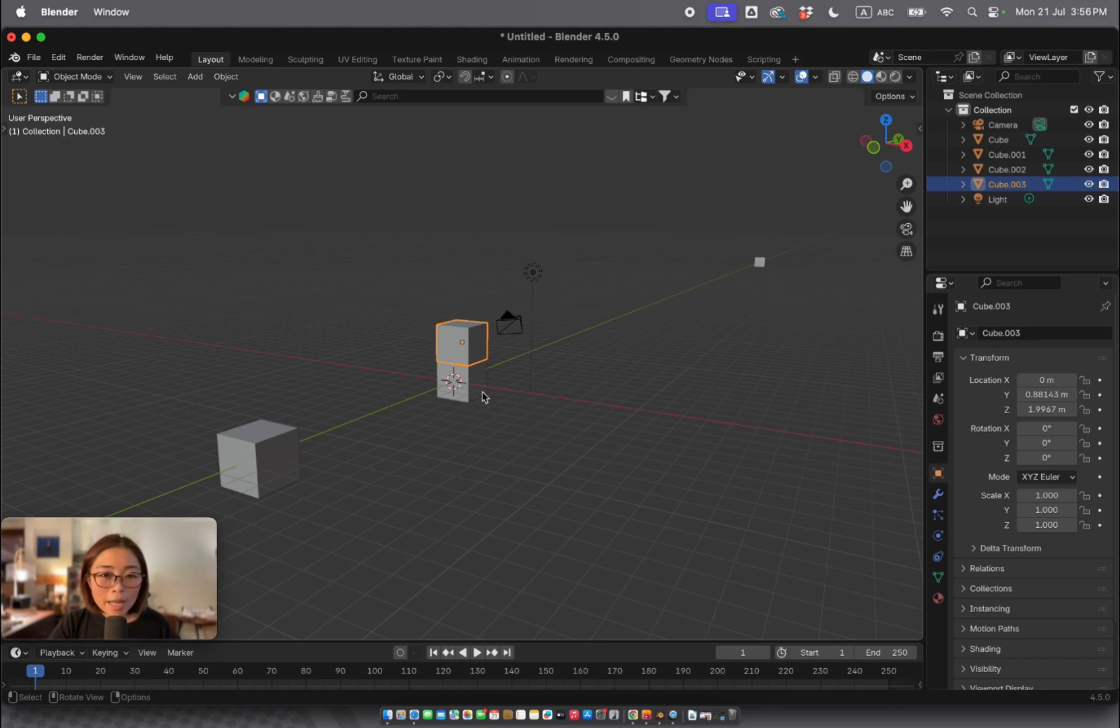
{"action": "scroll", "coordinate": [482, 396], "scroll_direction": "up", "scroll_amount": 8, "text": "ctrl"}
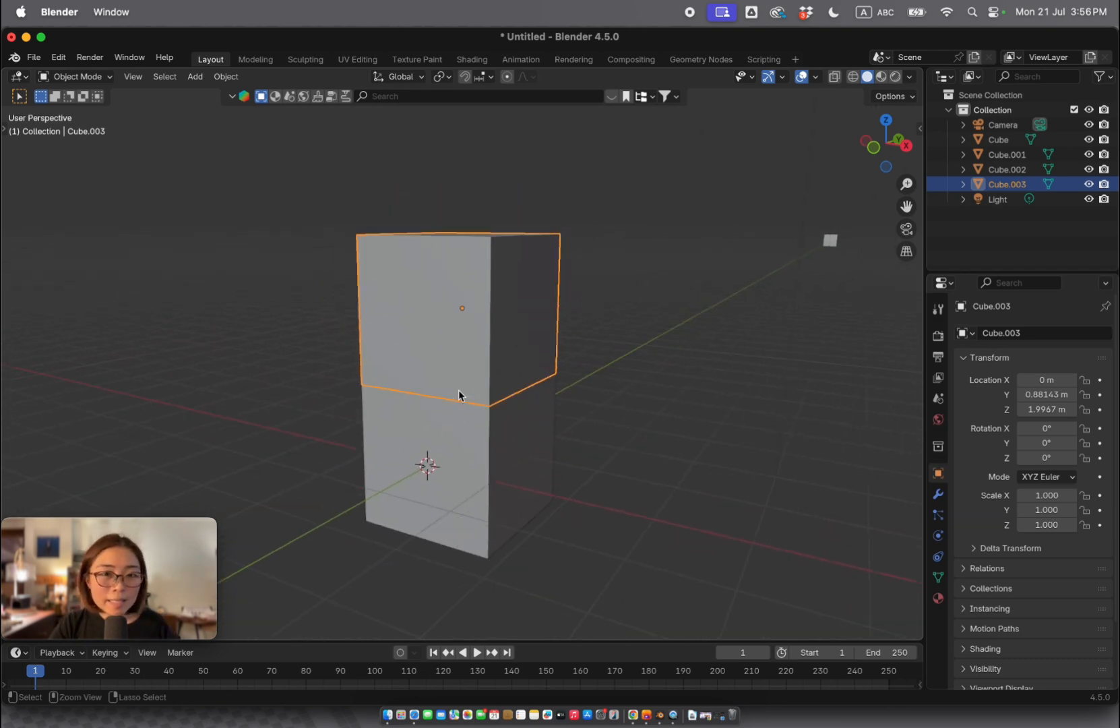
{"action": "scroll", "coordinate": [458, 396], "scroll_direction": "up", "scroll_amount": 4, "text": "ctrl"}
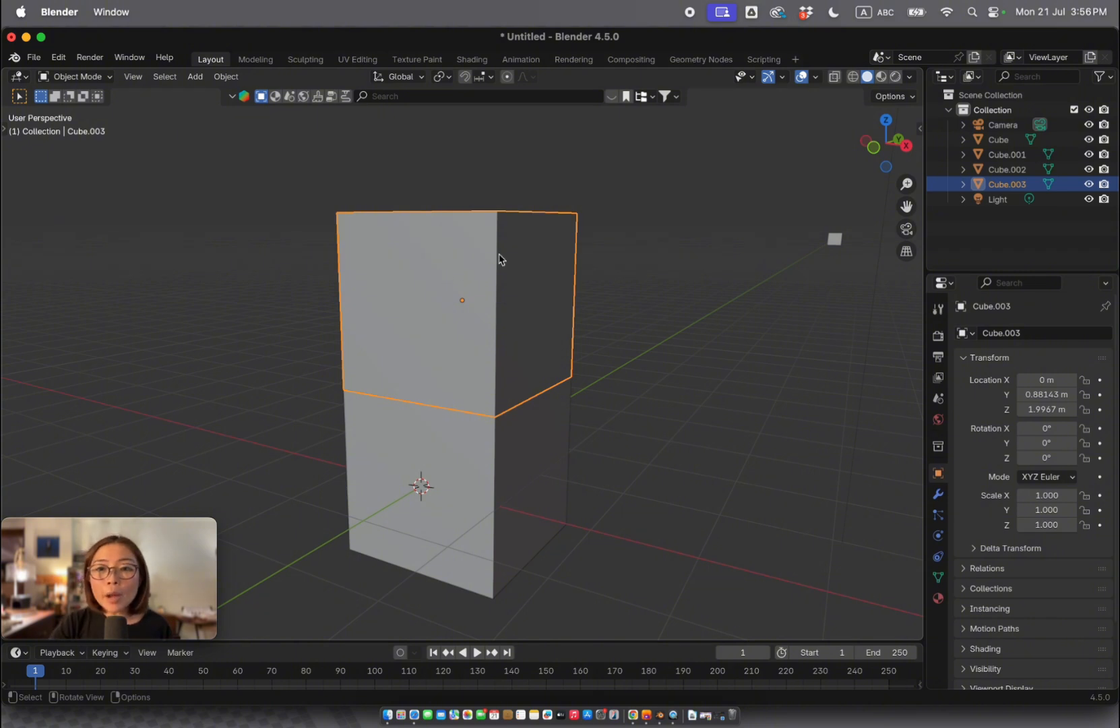
Select the distant cube on the Y axis, frame it in the viewport, and zoom out to see it with the other cubes
{"action": "left_click", "coordinate": [834, 244]}
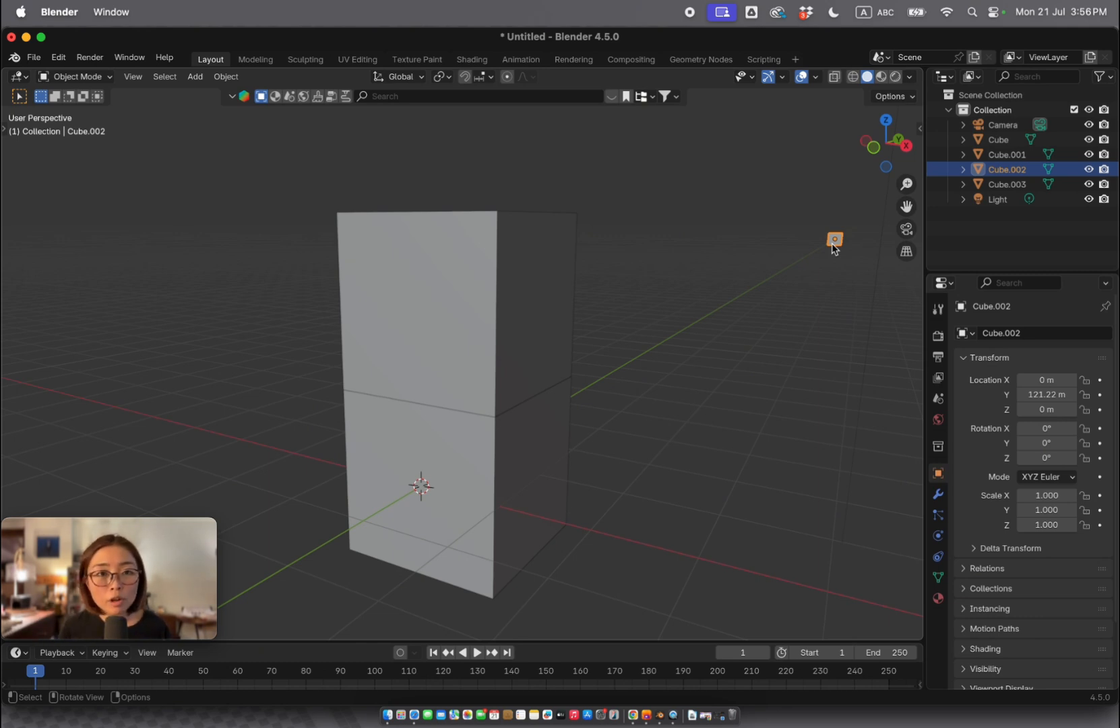
{"action": "key", "text": "KP_Decimal"}
{"action": "scroll", "coordinate": [833, 248], "scroll_direction": "down", "scroll_amount": 10}
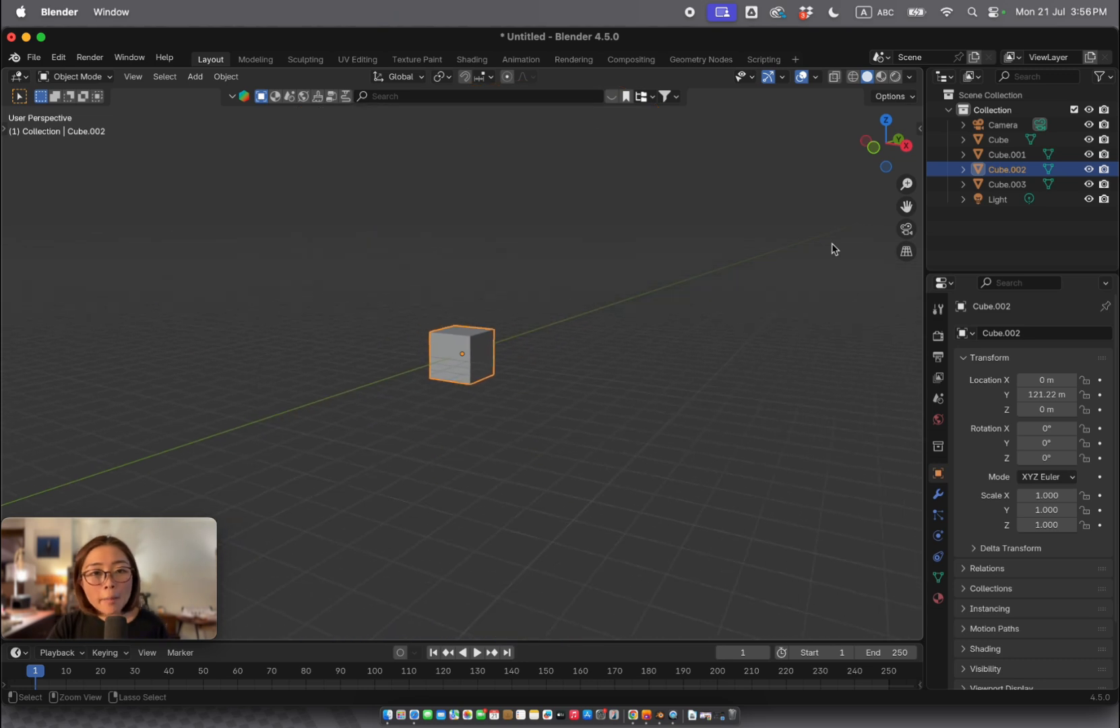
{"action": "scroll", "coordinate": [833, 248], "scroll_direction": "up", "scroll_amount": 6, "text": "ctrl"}
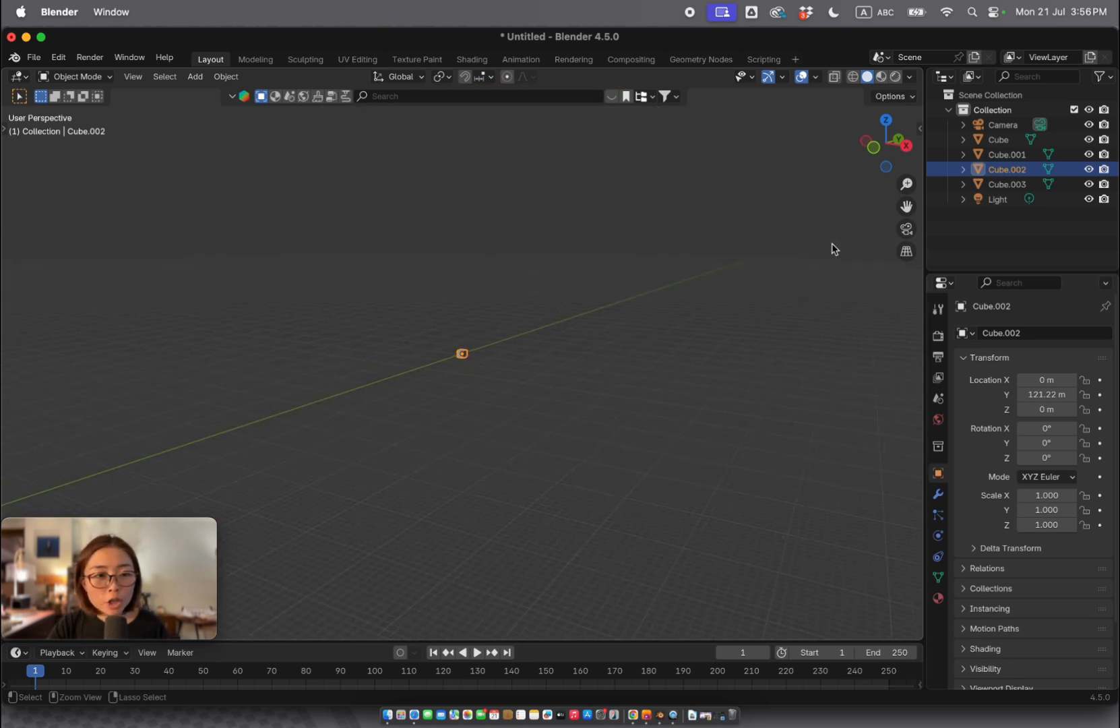
{"action": "scroll", "coordinate": [833, 248], "scroll_direction": "down", "scroll_amount": 4, "text": "ctrl"}
{"action": "scroll", "coordinate": [833, 248], "scroll_direction": "up", "scroll_amount": 8}
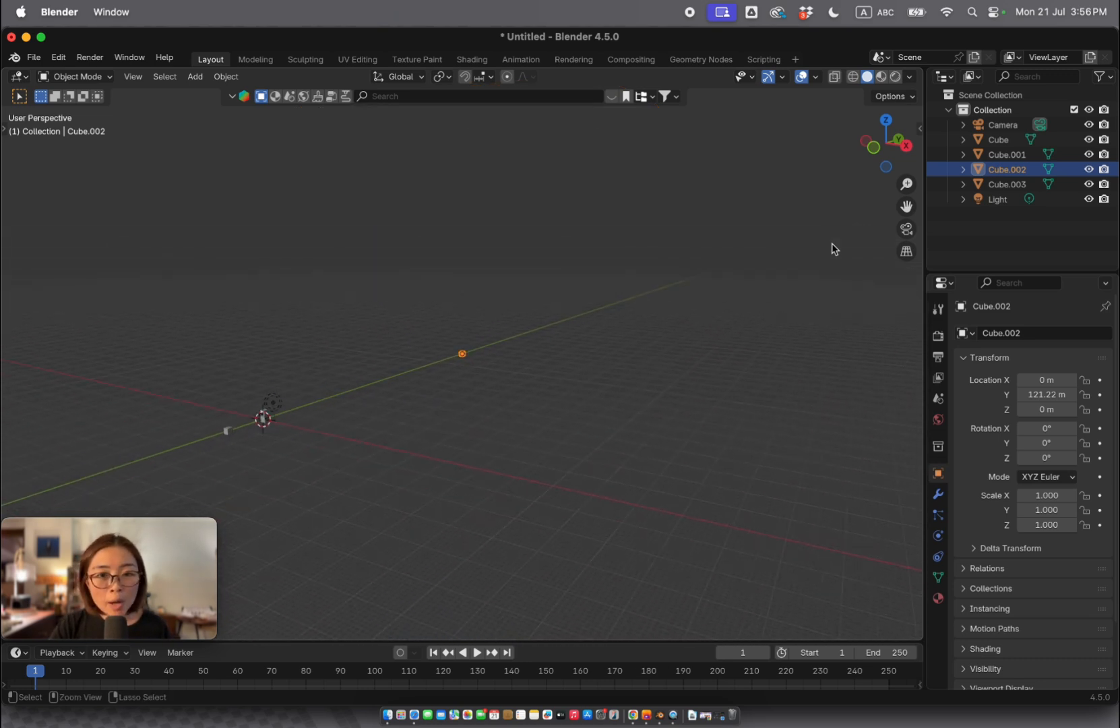